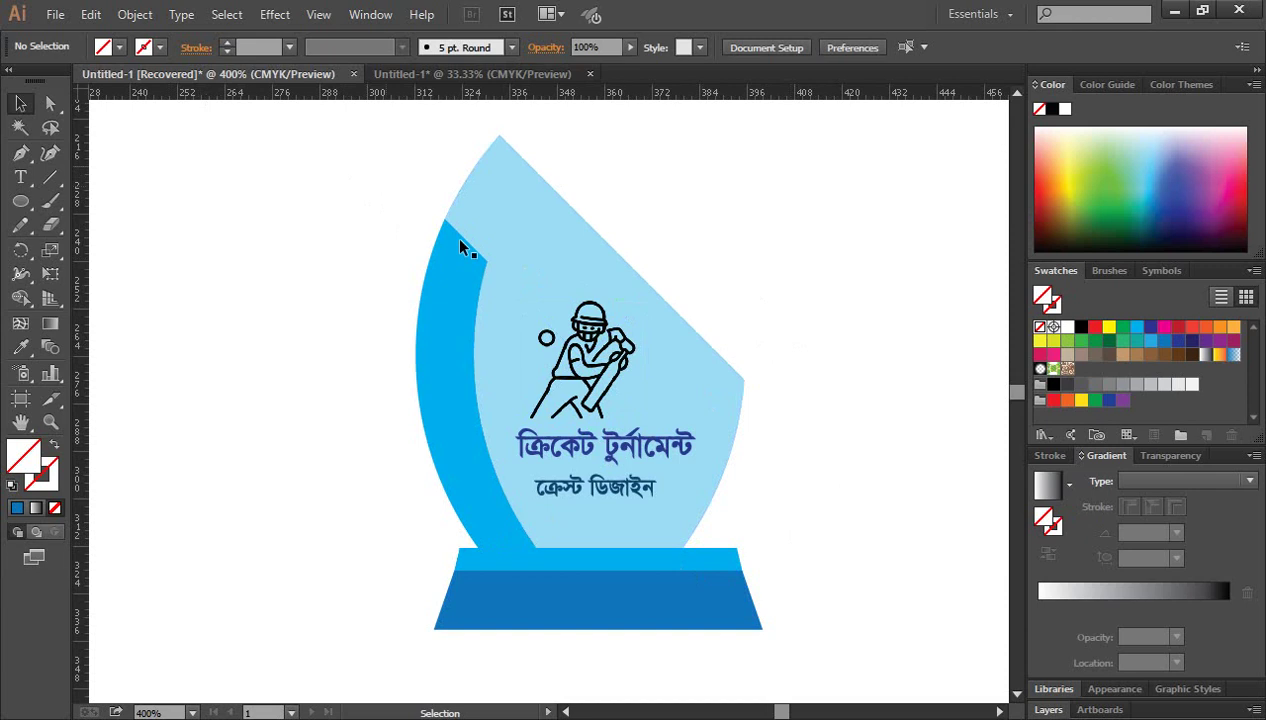
# Shift the whole trophy design to the left side of the artboard.
pyautogui.moveTo(347, 155)
pyautogui.mouseDown()
pyautogui.moveTo(811, 642)
pyautogui.moveTo(737, 593)
pyautogui.mouseUp()
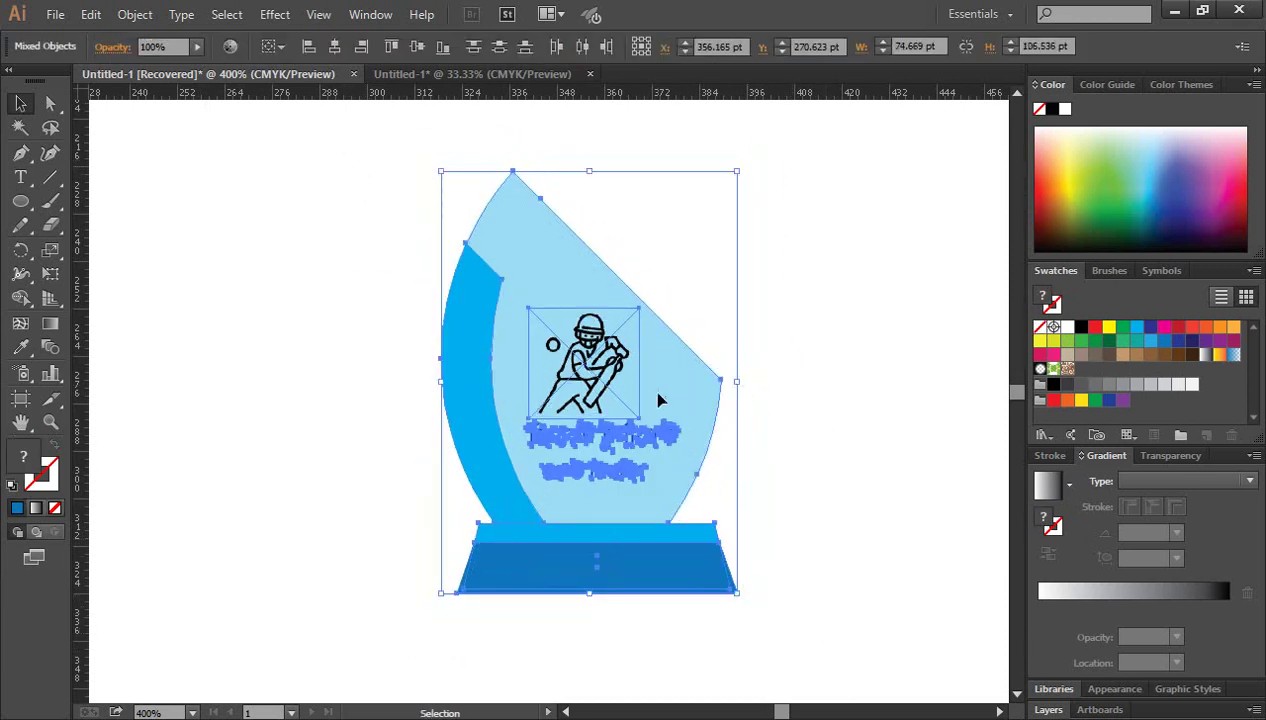
pyautogui.moveTo(670, 398); pyautogui.dragTo(396, 373)
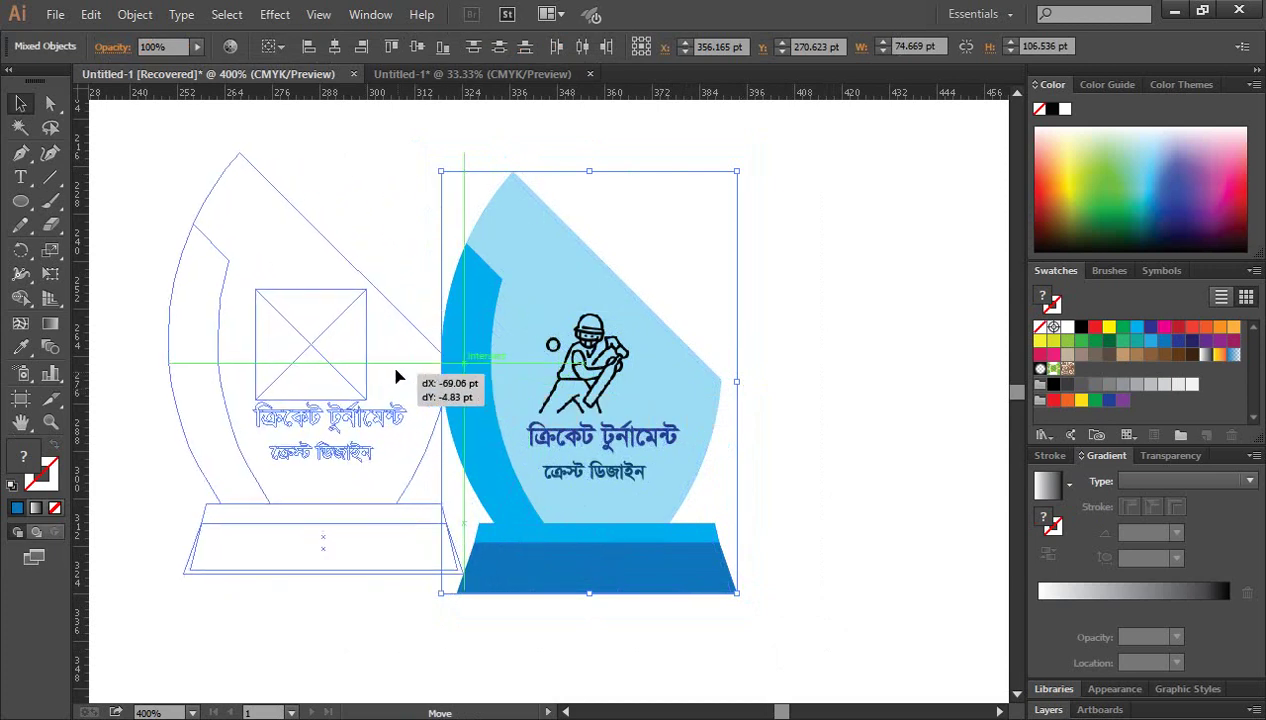
pyautogui.click(688, 428)
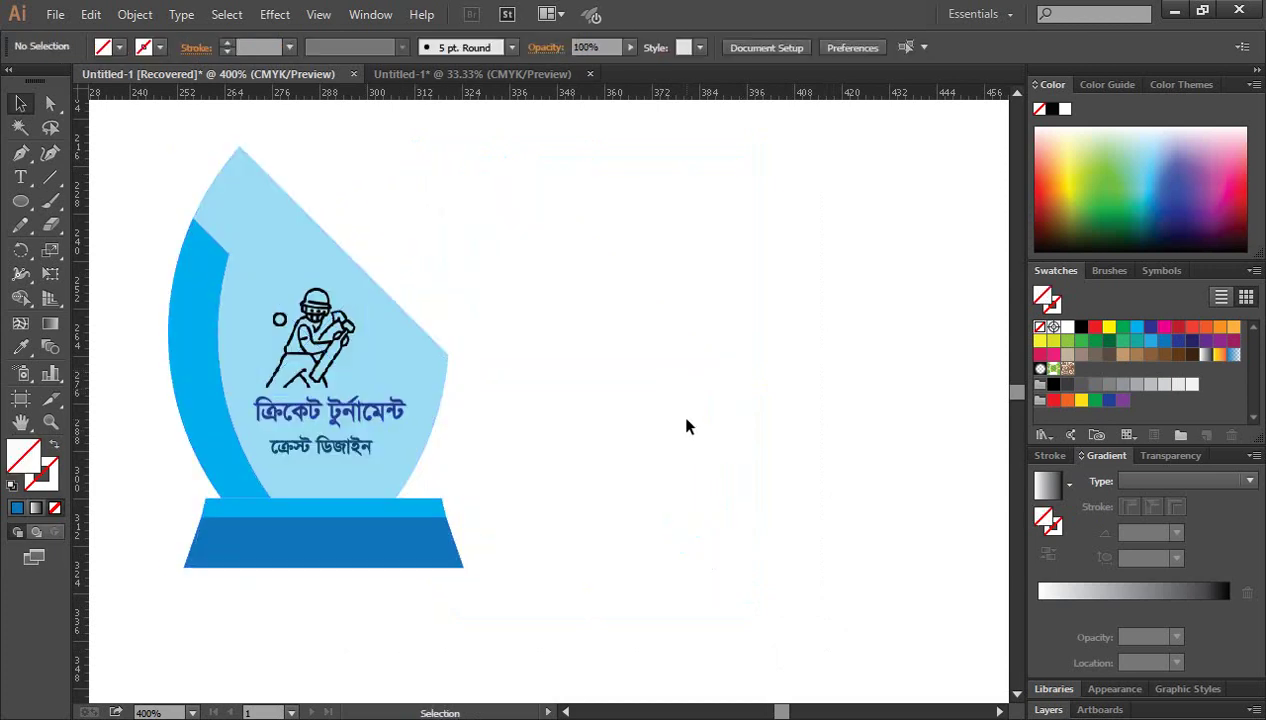
pyautogui.click(22, 203)
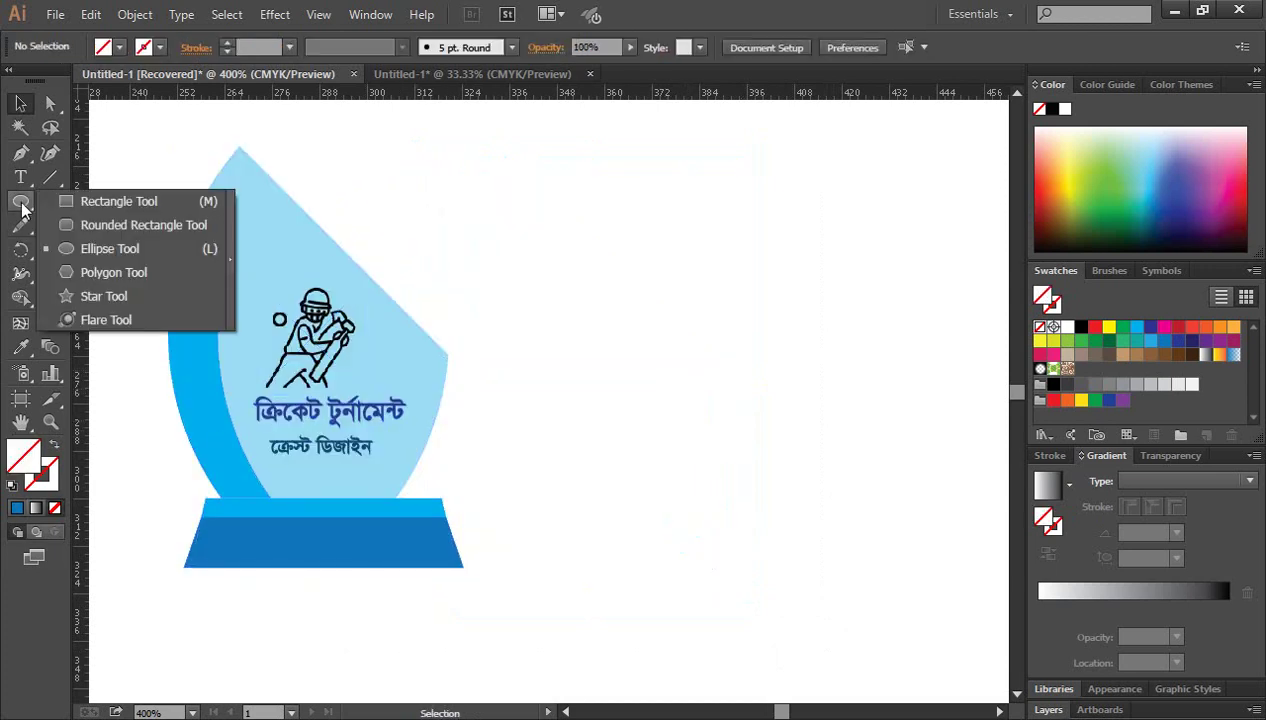
pyautogui.click(110, 249)
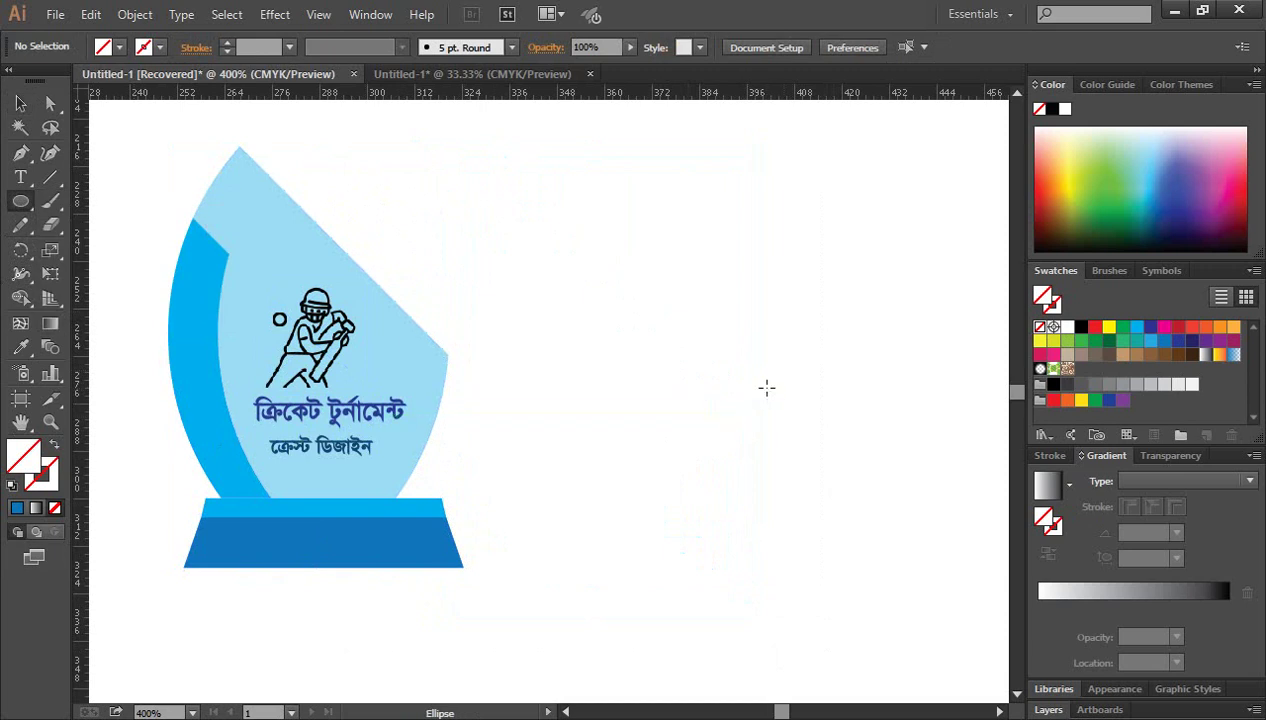
# Draw a large black-outlined circle just right of the trophy.
pyautogui.moveTo(766, 384); pyautogui.dragTo(833, 540)
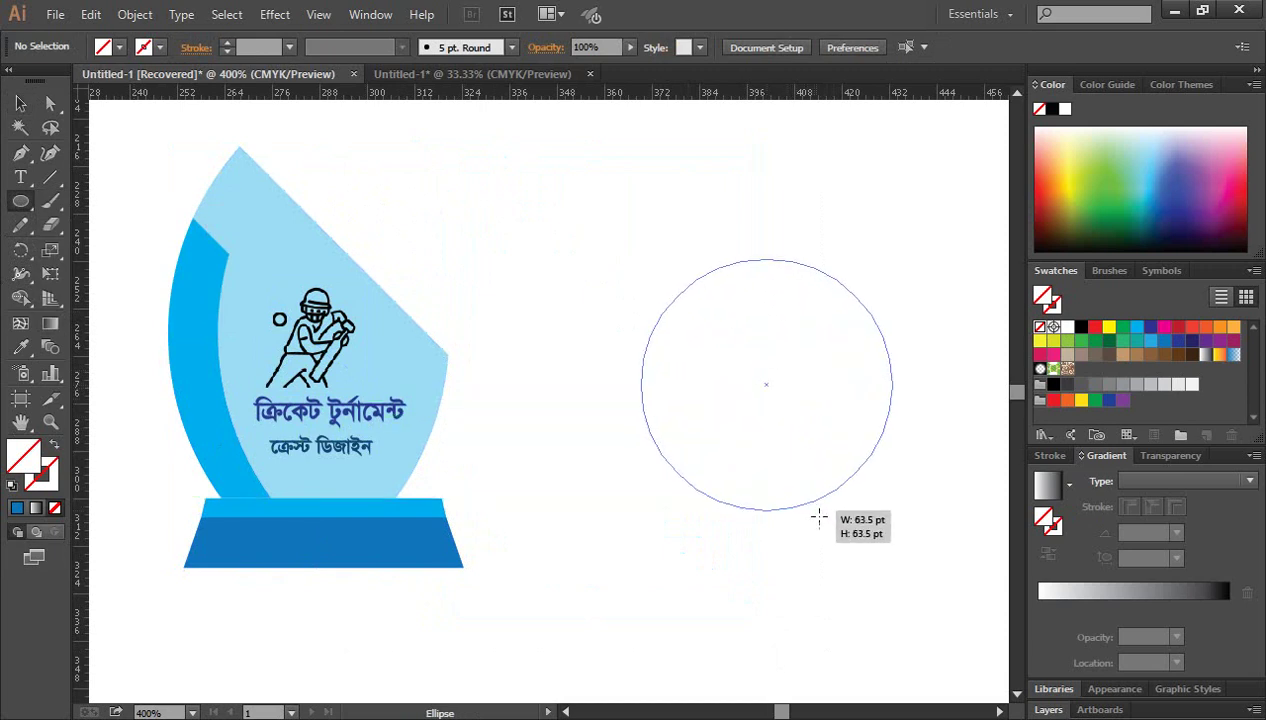
pyautogui.moveTo(833, 540); pyautogui.dragTo(842, 557)
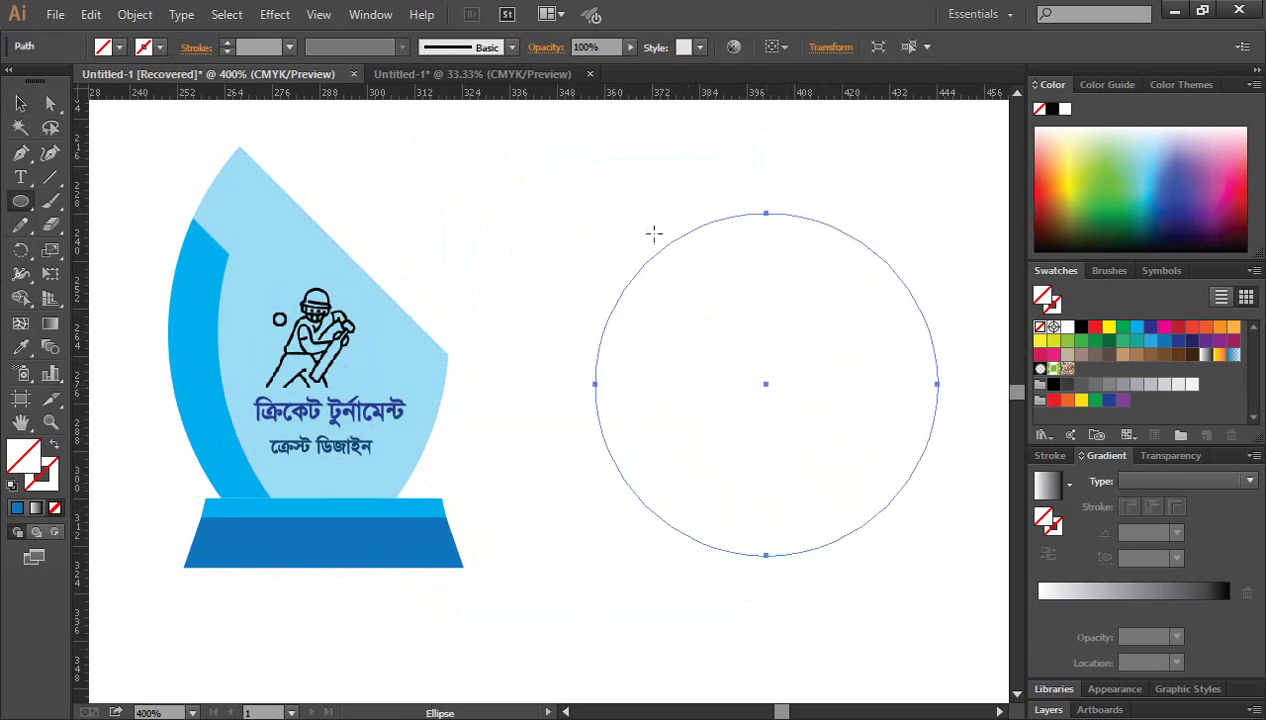
pyautogui.click(20, 103)
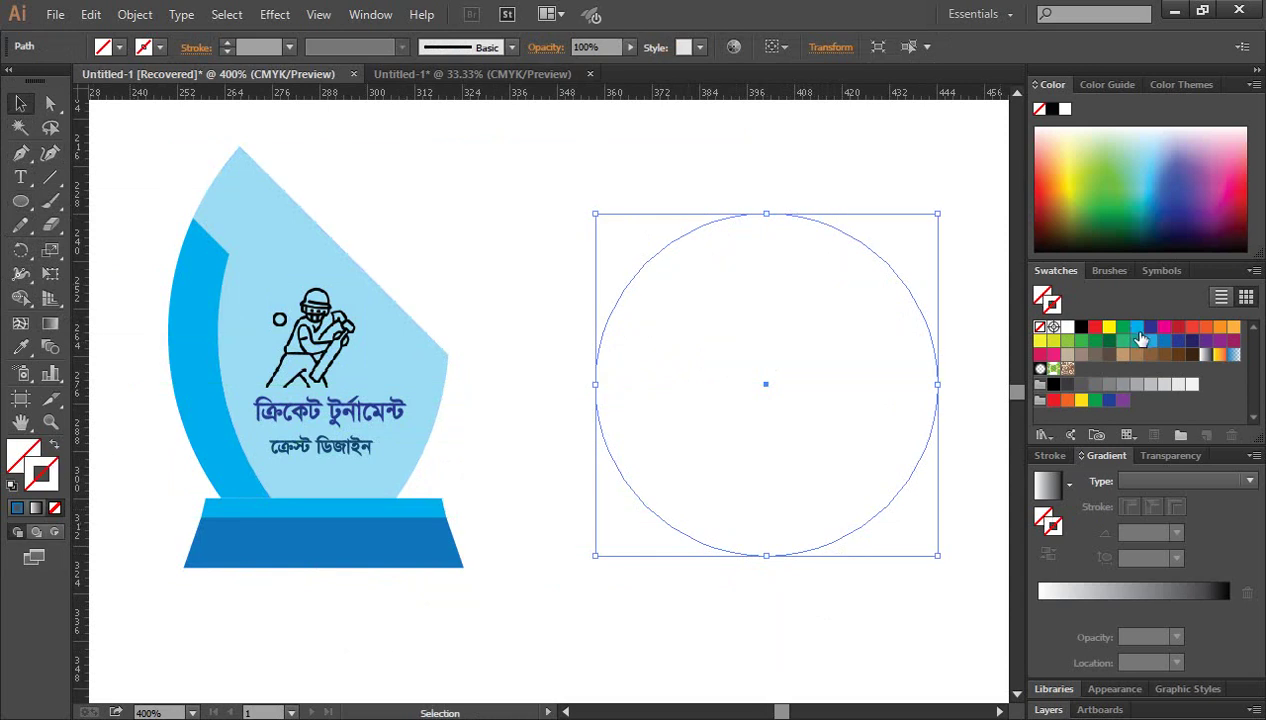
pyautogui.click(1081, 327)
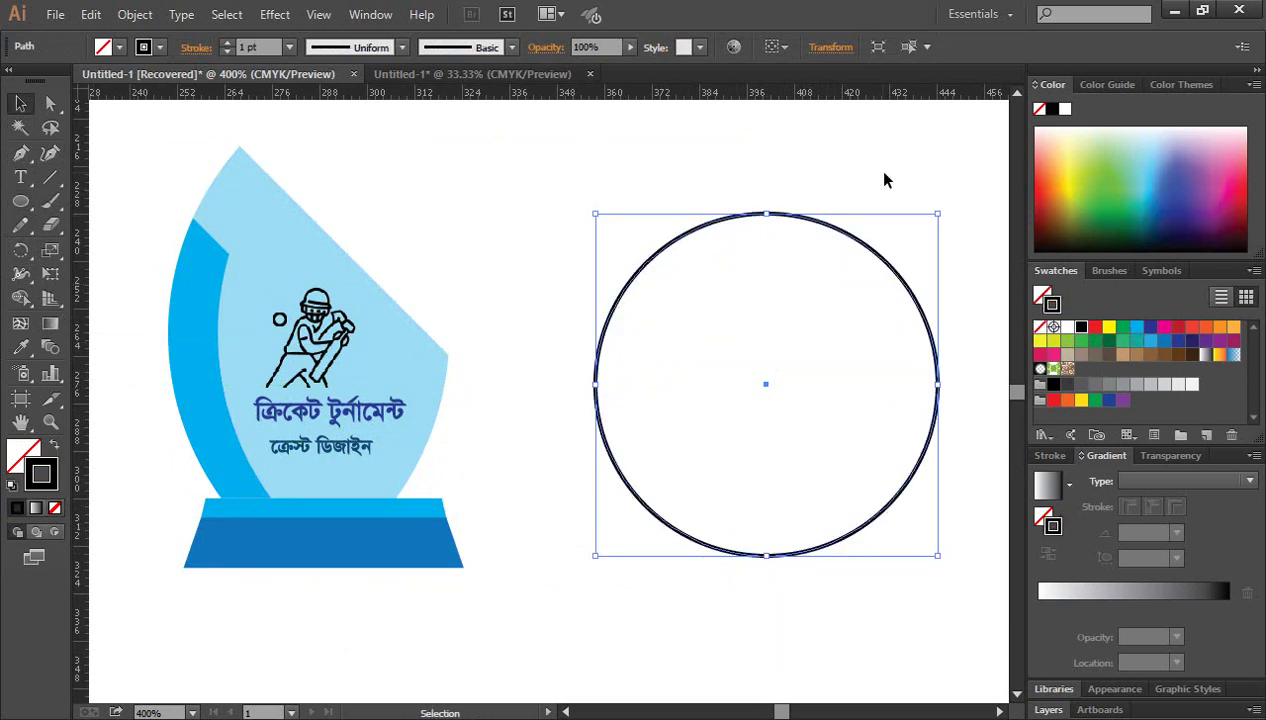
pyautogui.click(875, 170)
pyautogui.moveTo(876, 256); pyautogui.dragTo(782, 247)
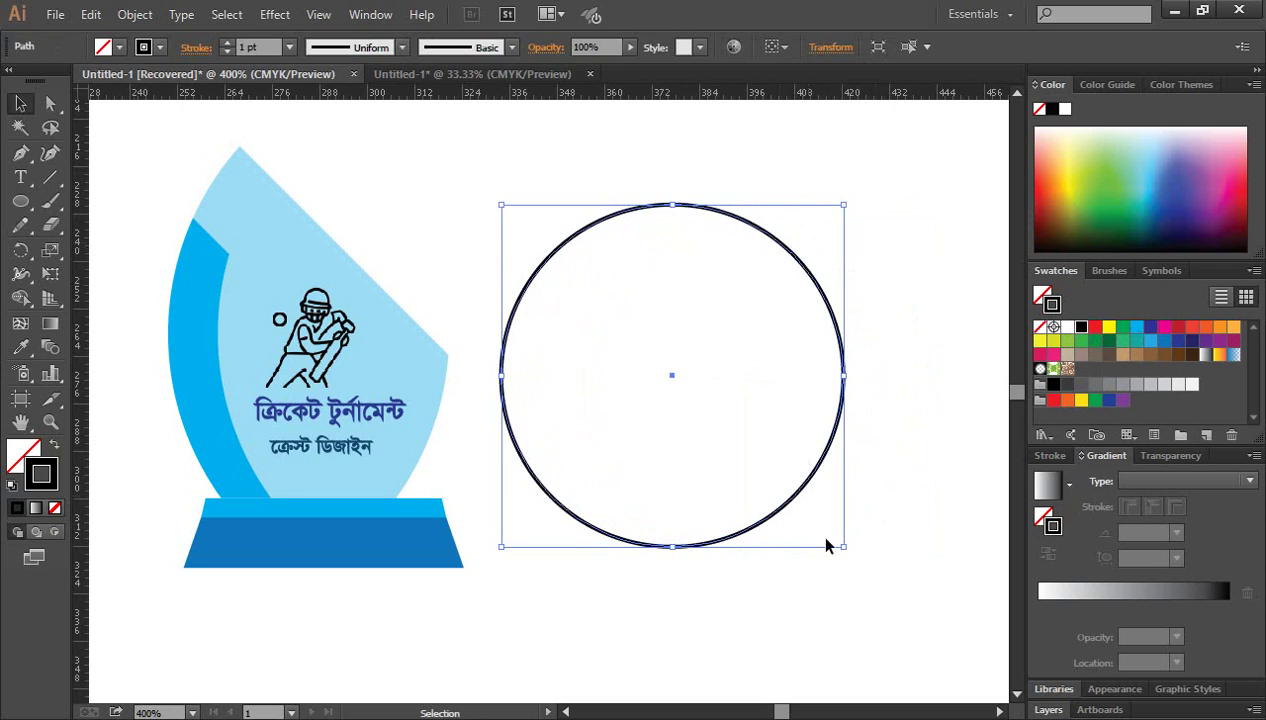
pyautogui.click(818, 600)
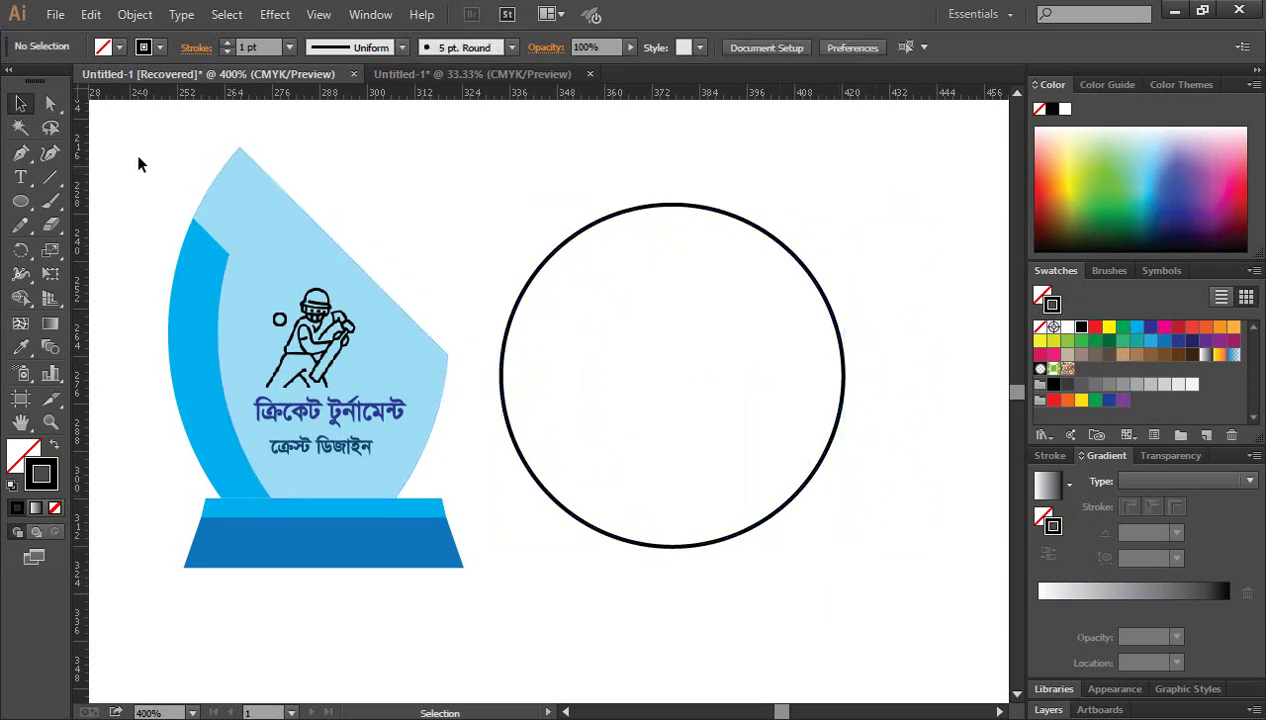
# Duplicate the circle rightward so the copy overlaps the original halfway.
pyautogui.moveTo(138, 157); pyautogui.dragTo(436, 606)
pyautogui.click(502, 565)
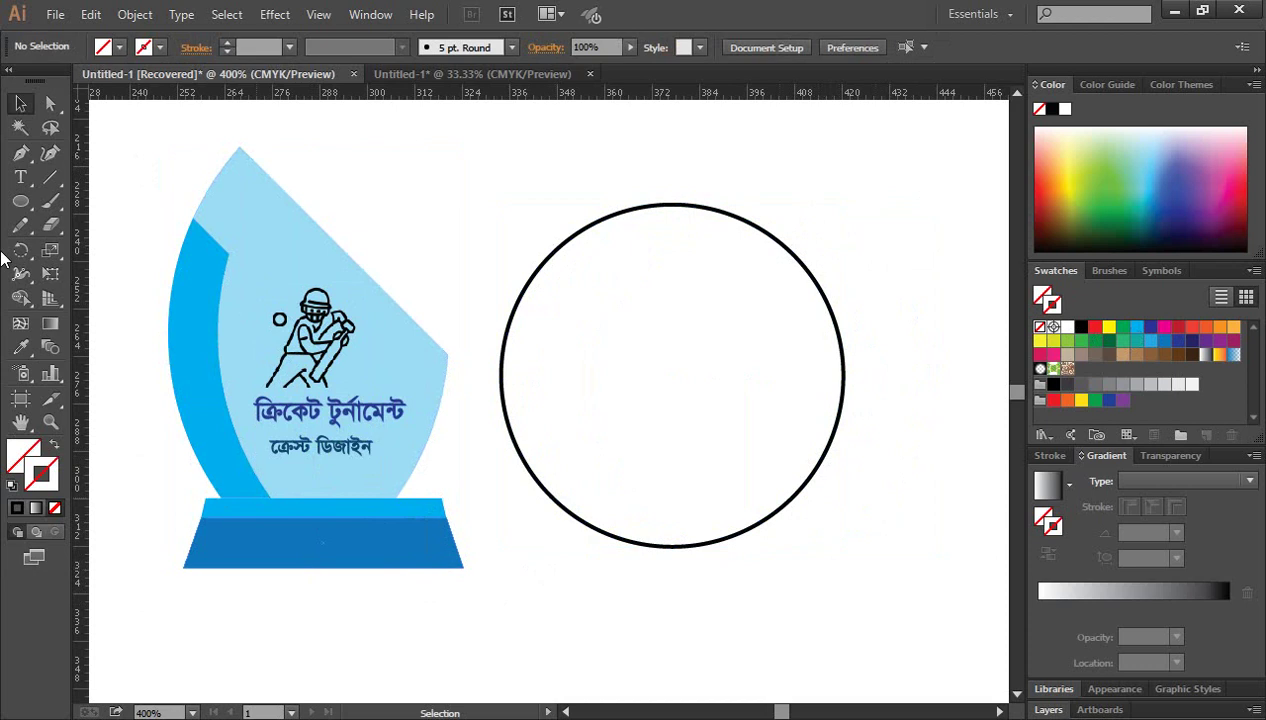
pyautogui.moveTo(526, 576); pyautogui.dragTo(477, 571)
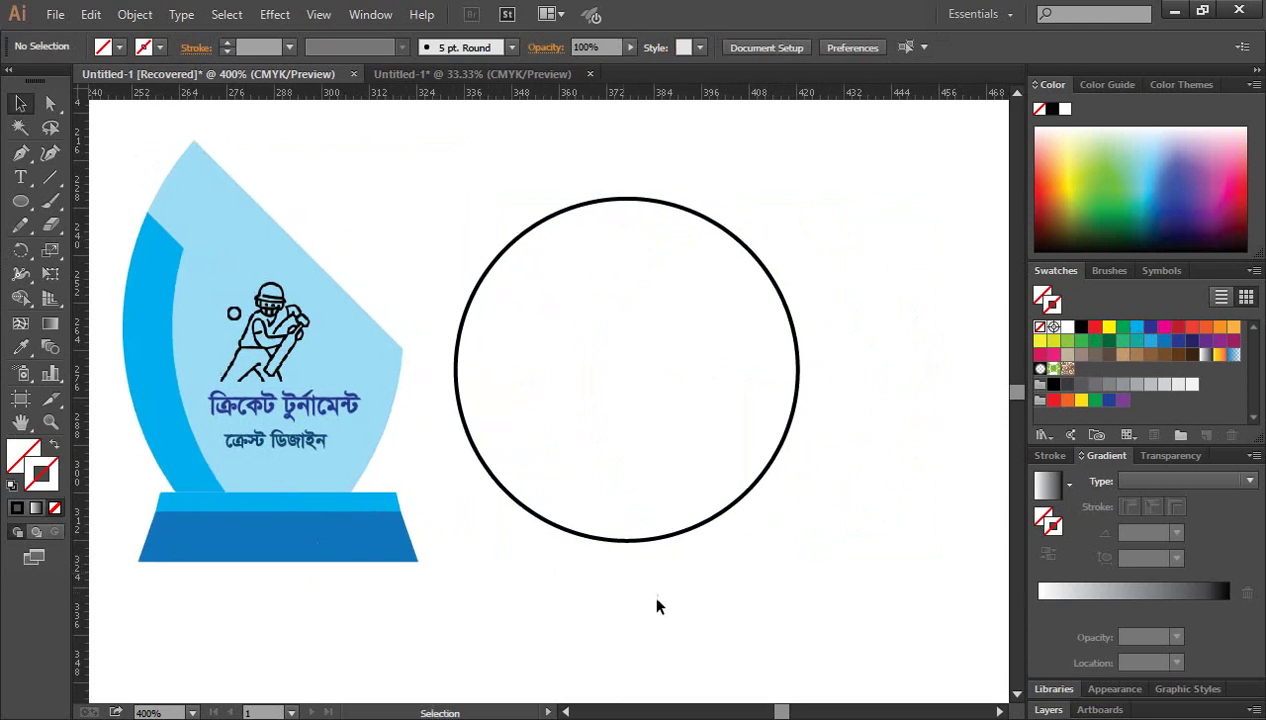
pyautogui.click(646, 542)
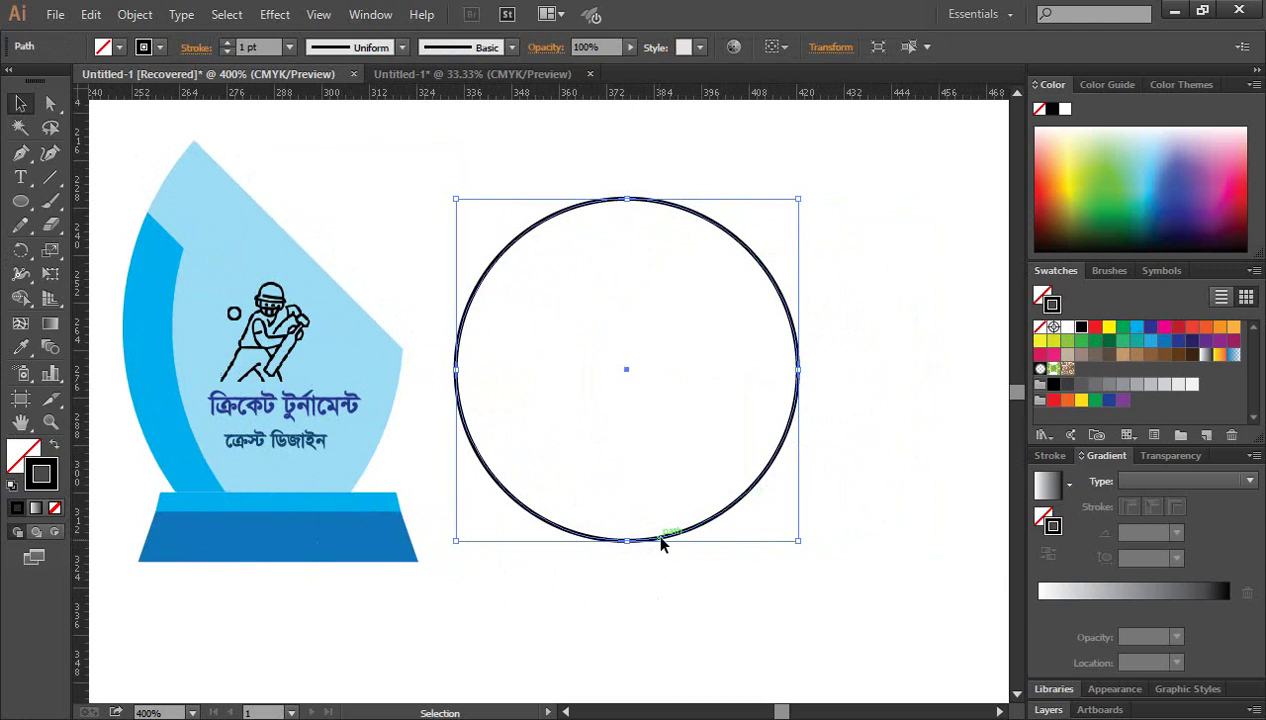
pyautogui.moveTo(659, 543); pyautogui.dragTo(830, 549)
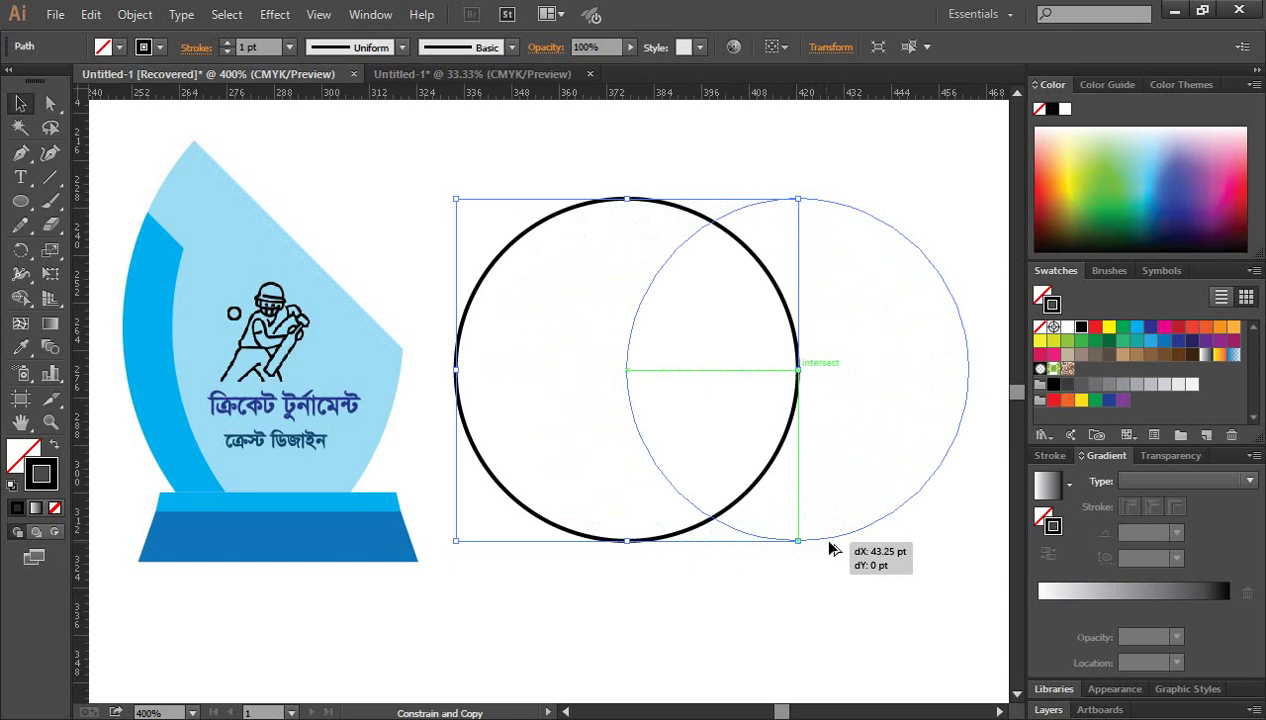
pyautogui.moveTo(830, 549); pyautogui.dragTo(830, 549)
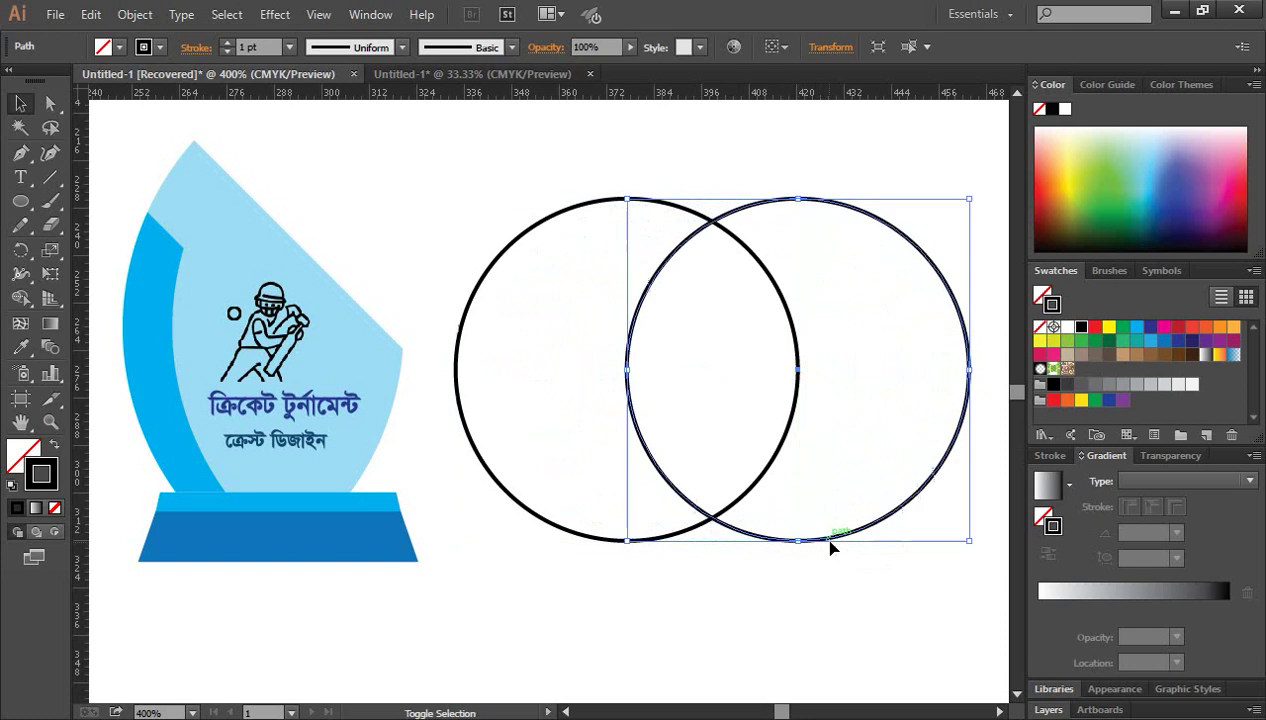
# Use Shape Builder on both circles to delete the outer crescents, leaving the central lens.
pyautogui.click(814, 604)
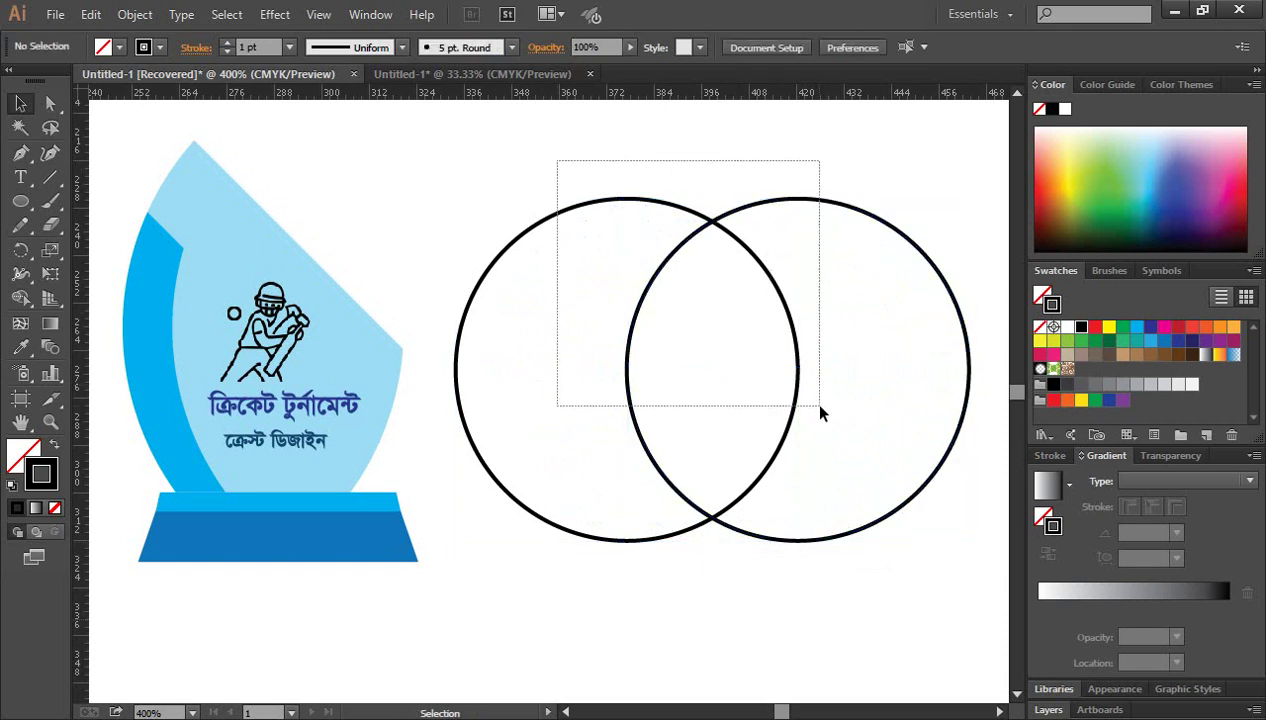
pyautogui.moveTo(560, 158); pyautogui.dragTo(810, 401)
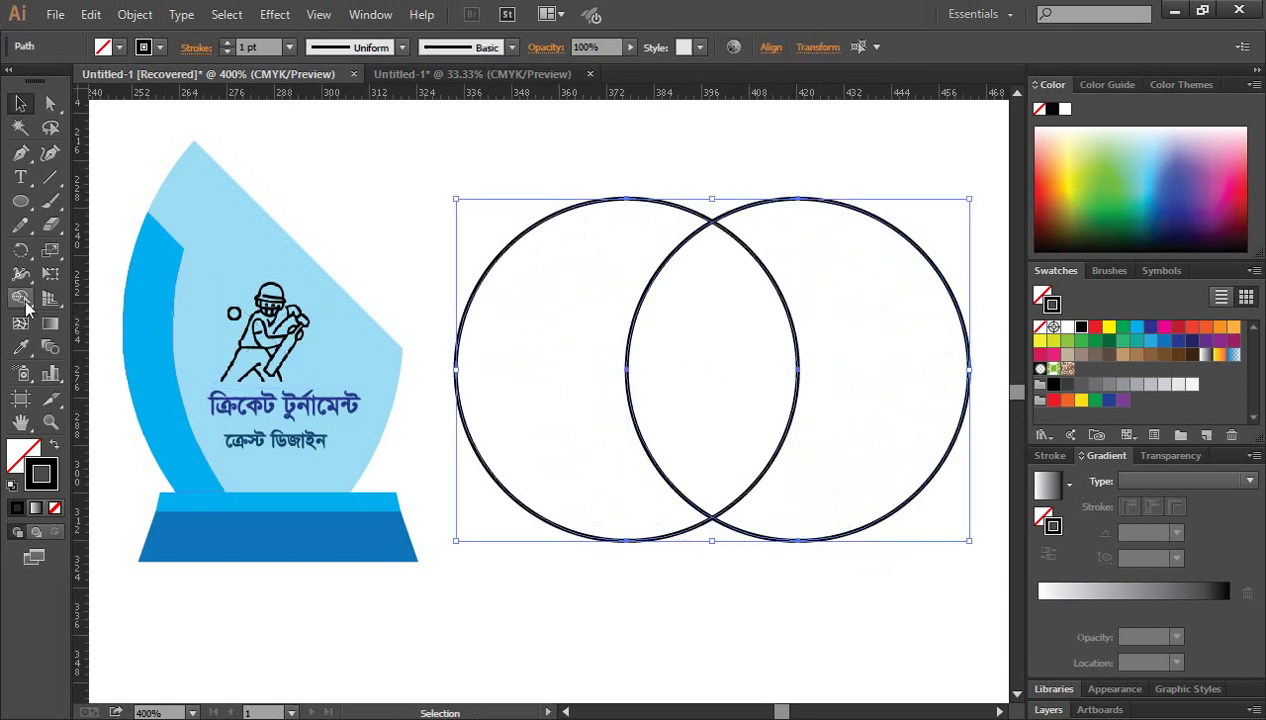
pyautogui.click(21, 298)
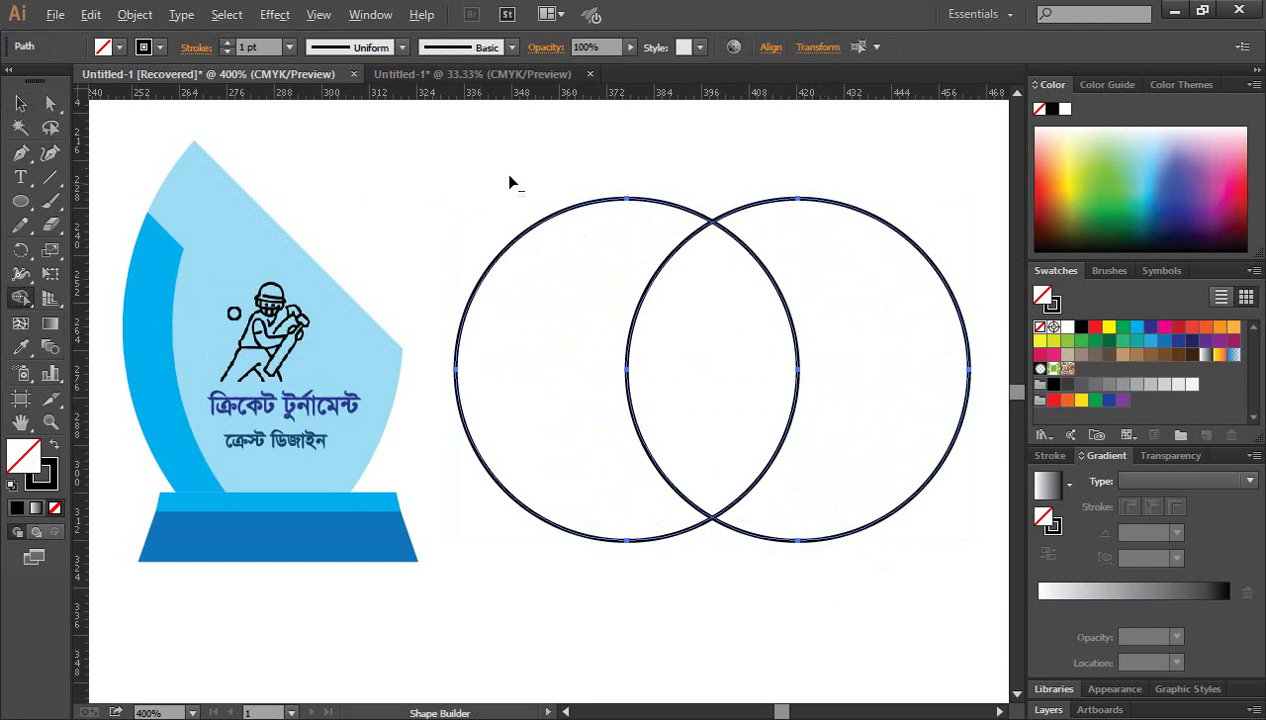
pyautogui.moveTo(530, 176); pyautogui.dragTo(921, 347)
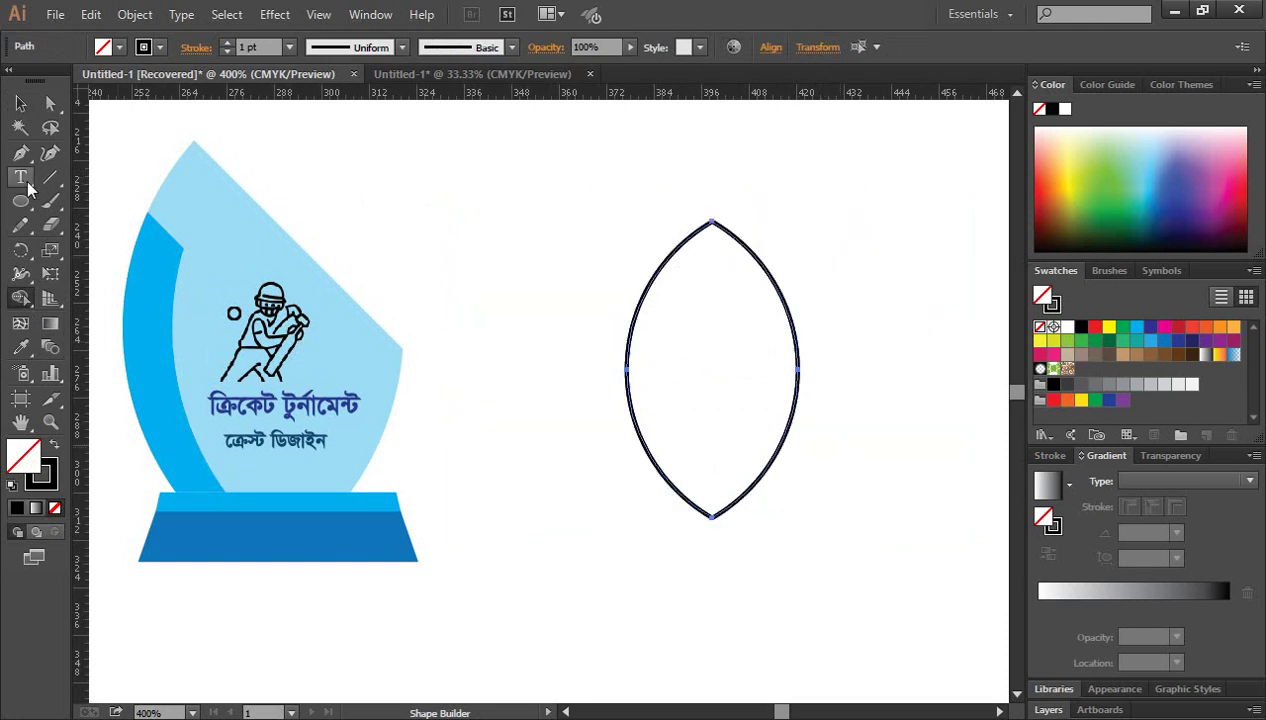
pyautogui.click(21, 103)
pyautogui.click(812, 358)
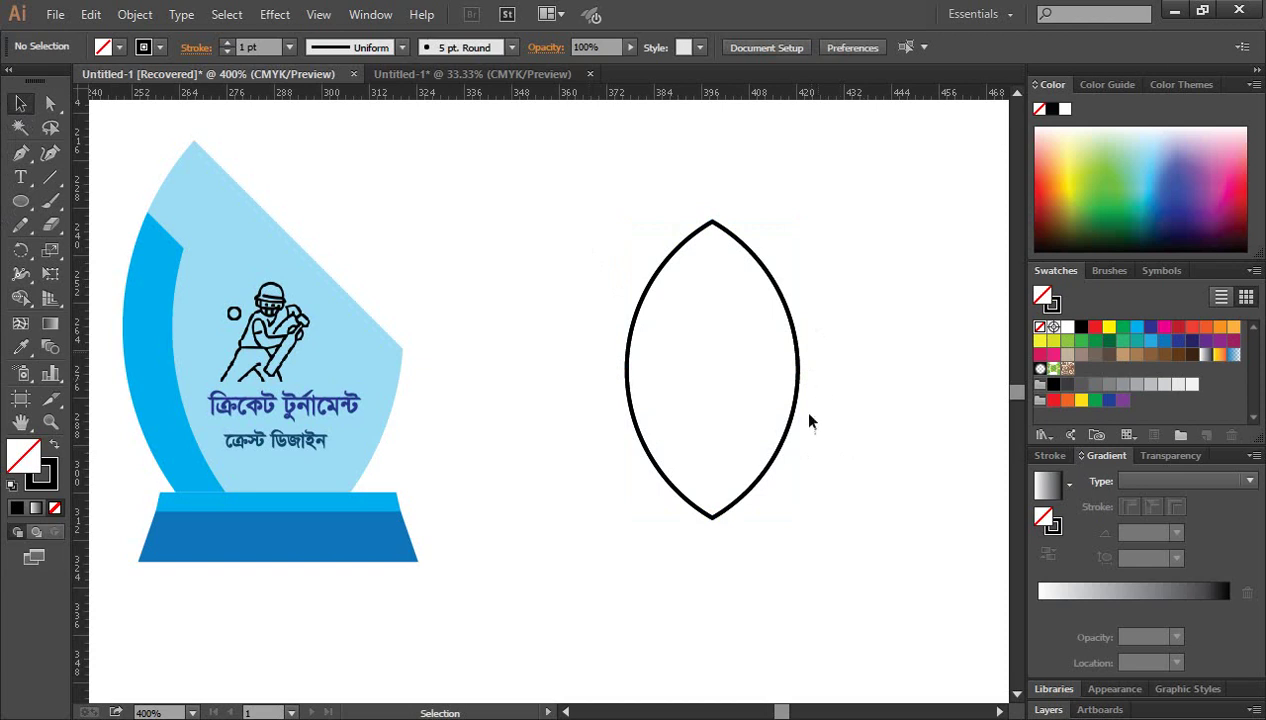
# Draw a diagonal line across the lens.
pyautogui.click(50, 178)
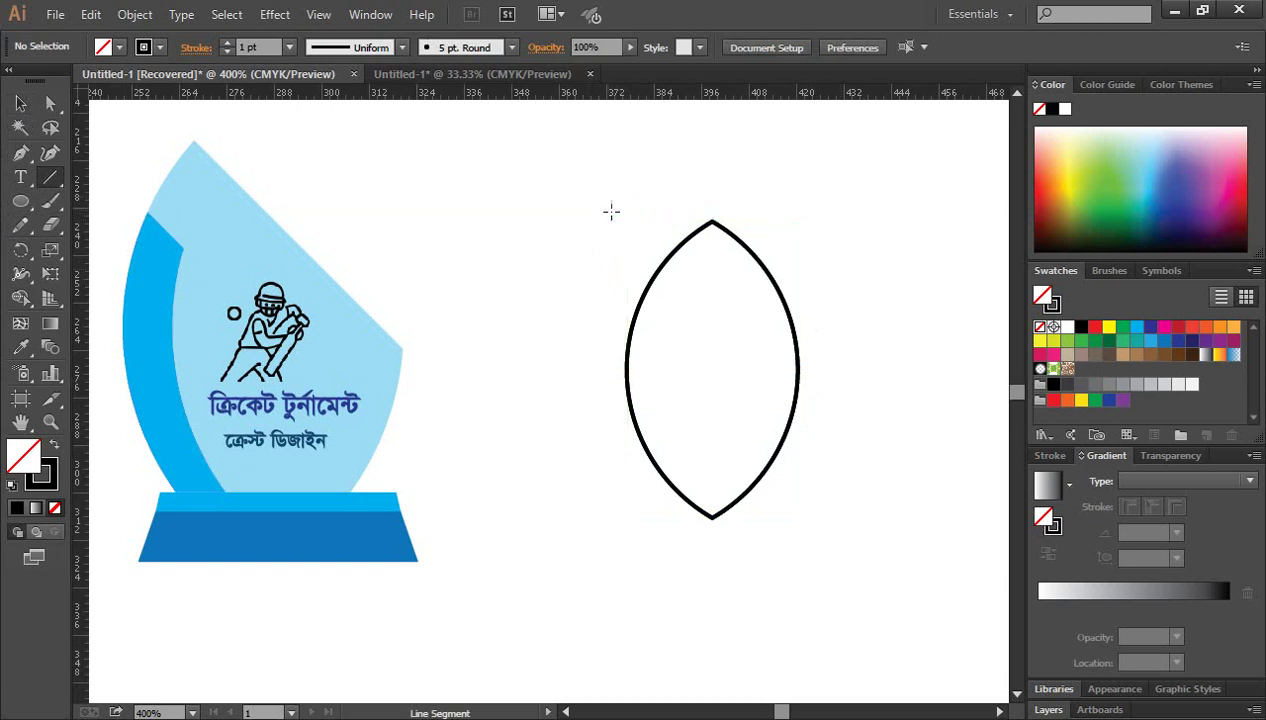
pyautogui.moveTo(614, 208)
pyautogui.mouseDown()
pyautogui.moveTo(910, 401)
pyautogui.moveTo(932, 458)
pyautogui.mouseUp()
pyautogui.click(20, 103)
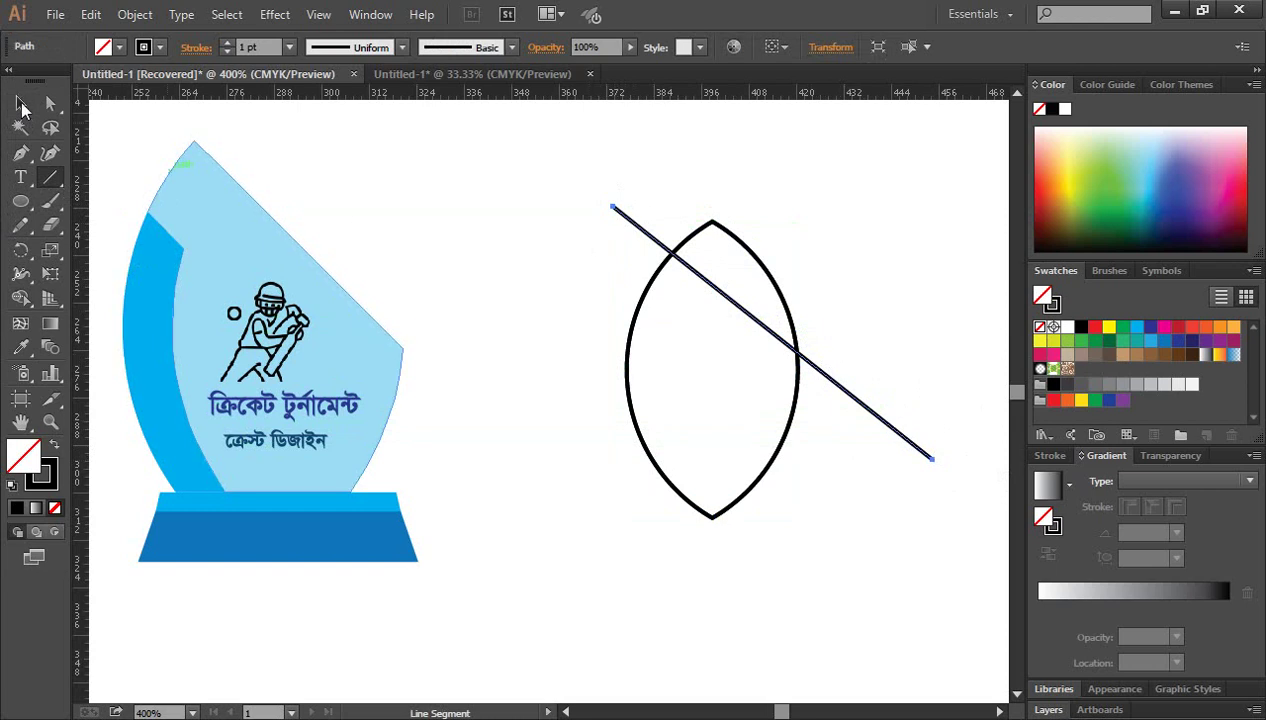
pyautogui.click(262, 154)
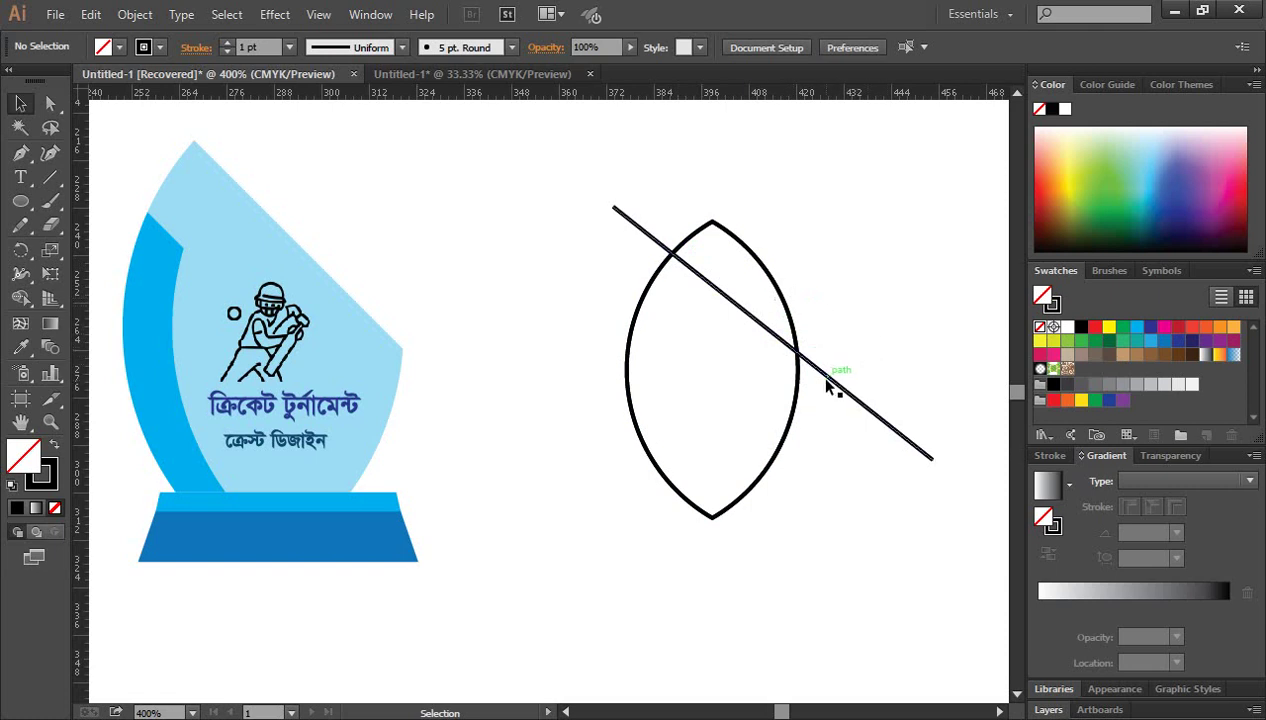
# Add a parallel copy of the diagonal line straight below the original.
pyautogui.moveTo(829, 379); pyautogui.dragTo(826, 370)
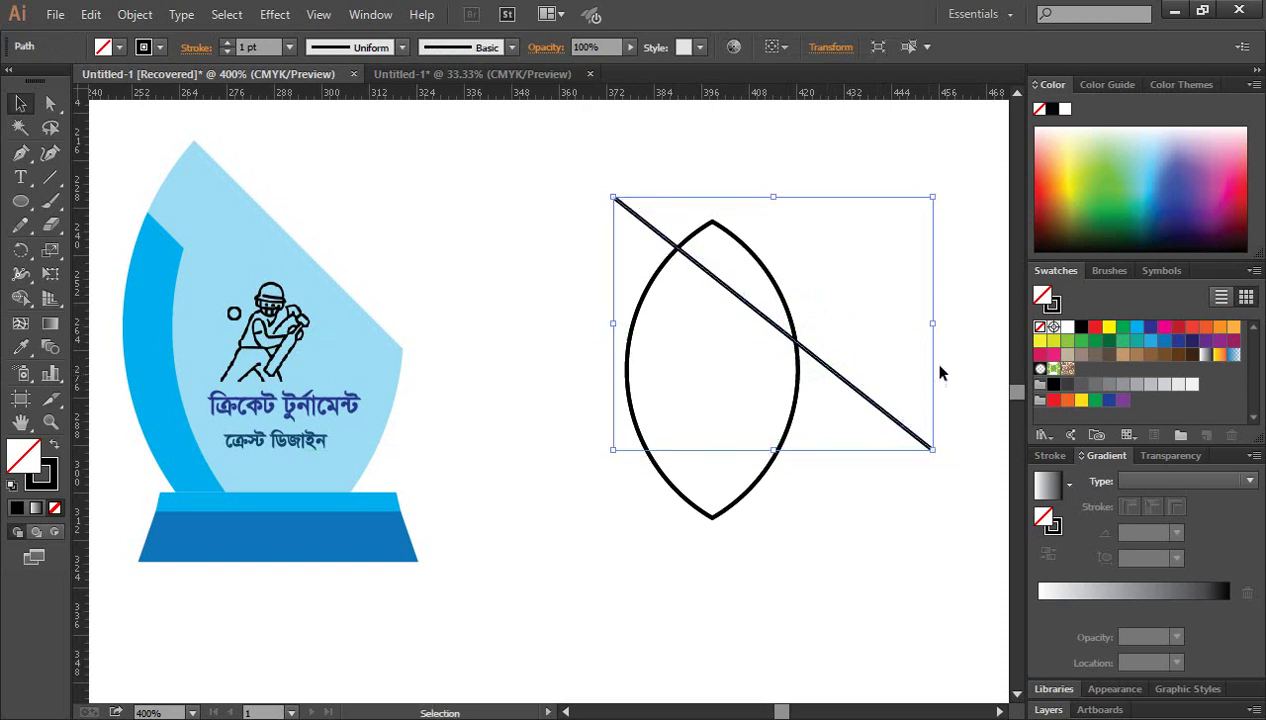
pyautogui.click(957, 352)
pyautogui.click(819, 362)
pyautogui.moveTo(819, 366); pyautogui.dragTo(812, 421)
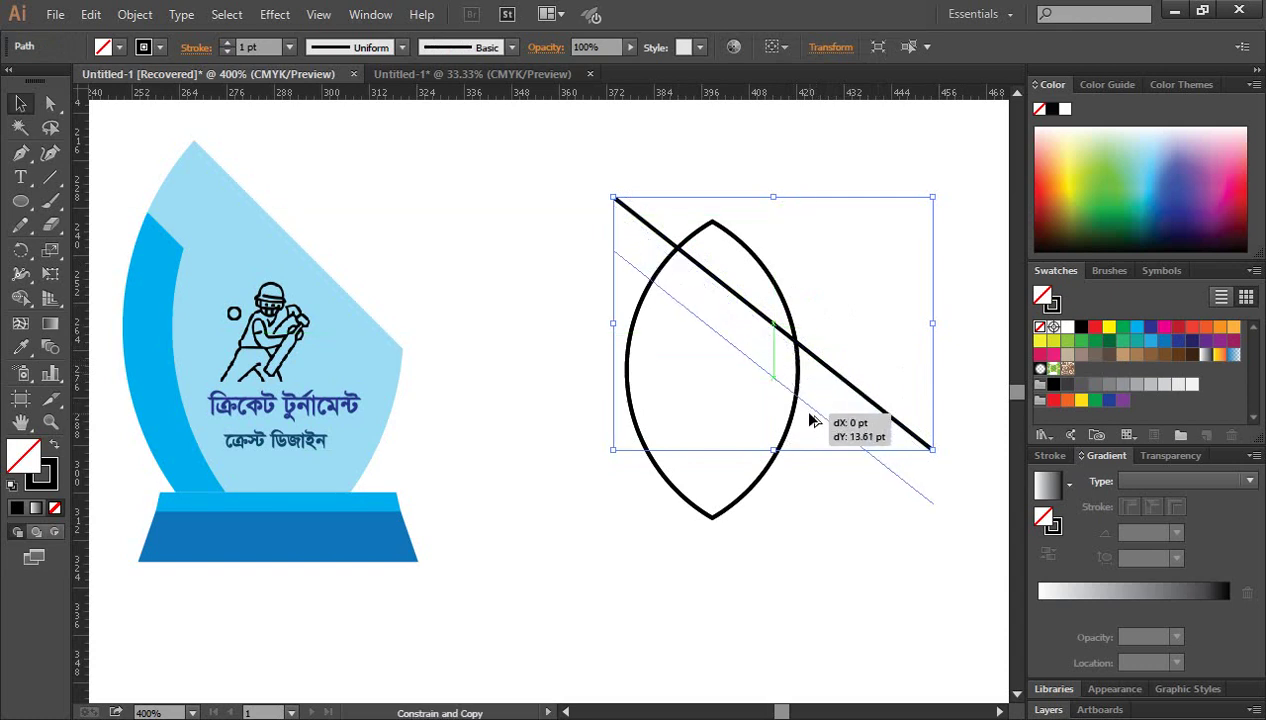
pyautogui.moveTo(812, 421); pyautogui.dragTo(812, 425)
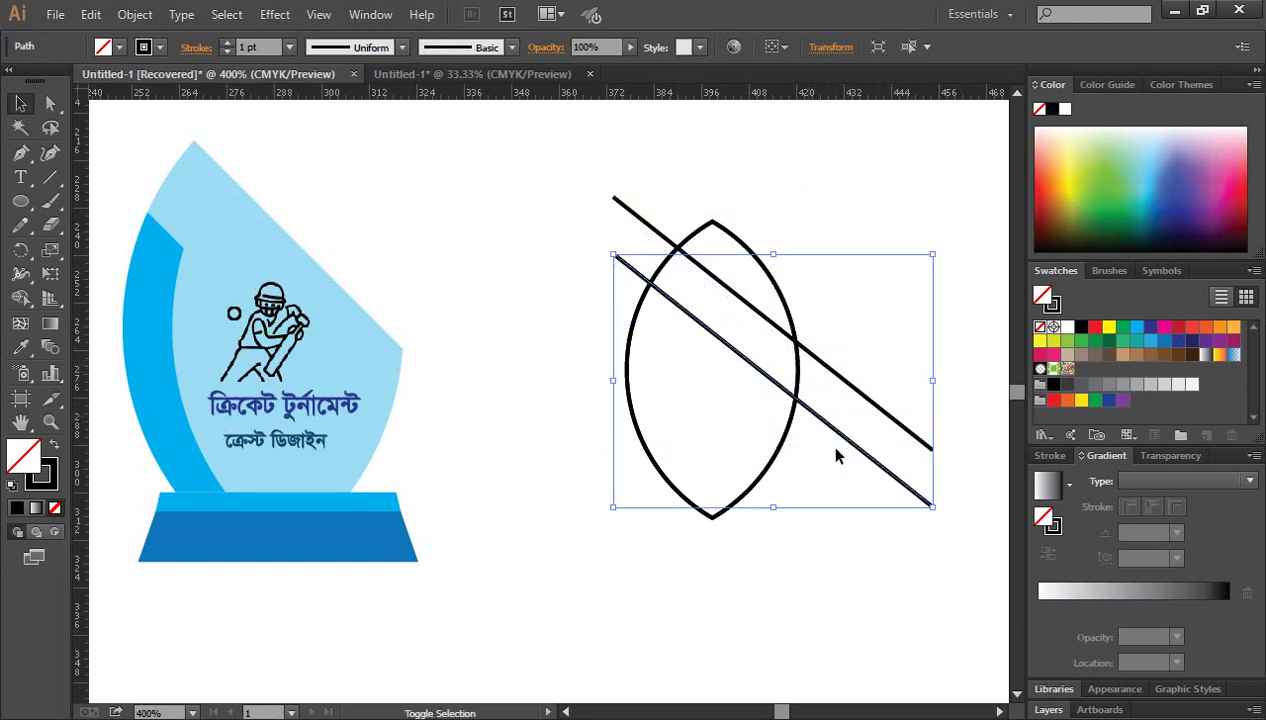
pyautogui.click(838, 573)
# Duplicate the lens slightly to the right so the two lenses overlap.
pyautogui.click(776, 462)
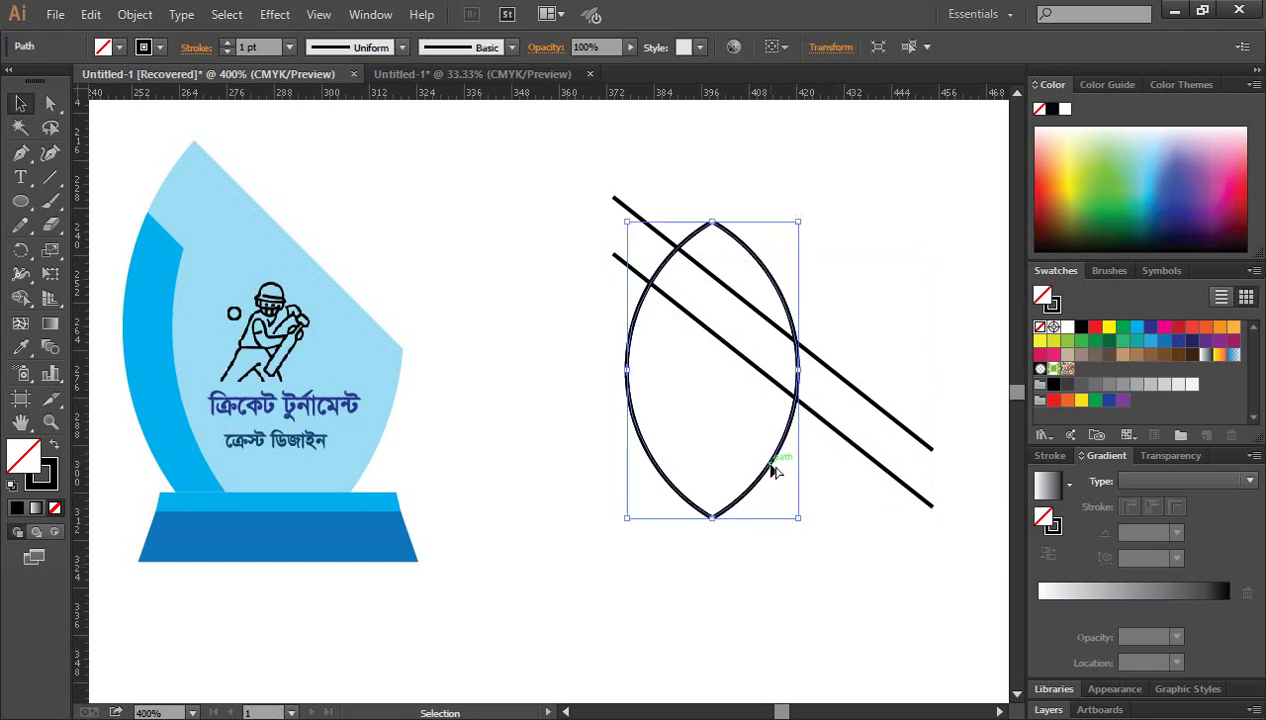
pyautogui.moveTo(771, 470); pyautogui.dragTo(816, 474)
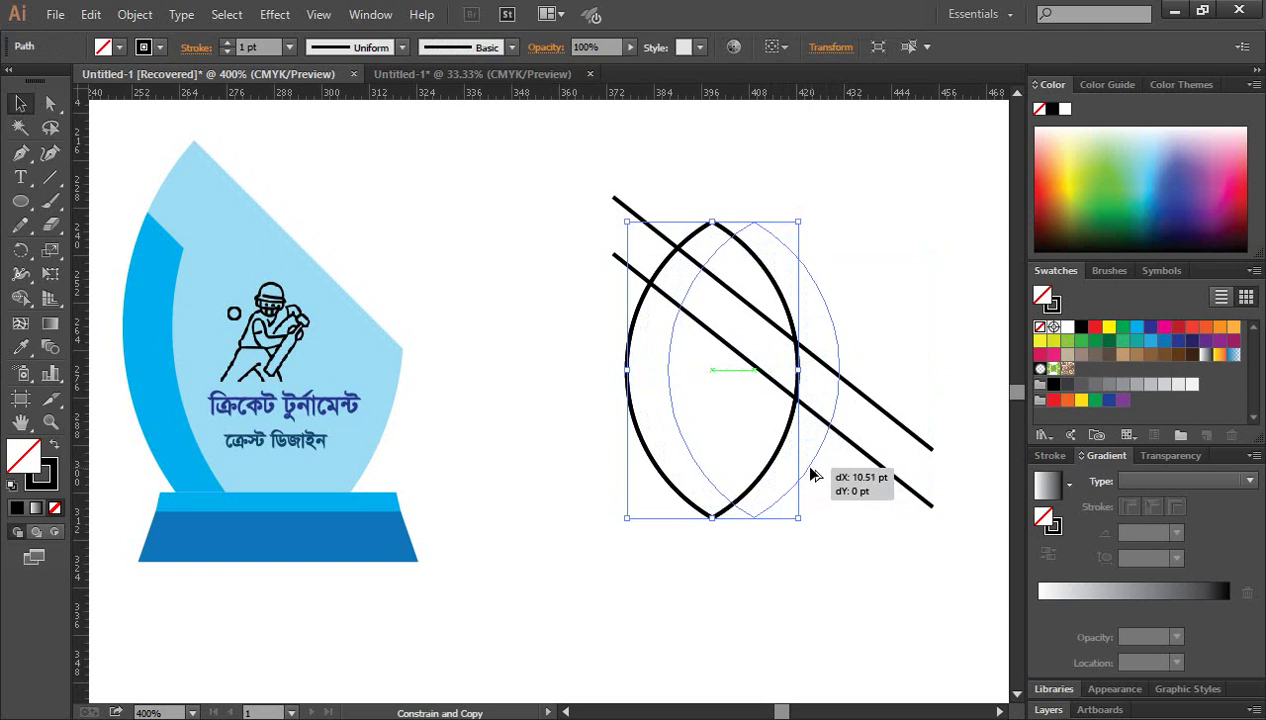
pyautogui.moveTo(816, 474); pyautogui.dragTo(814, 475)
pyautogui.click(752, 198)
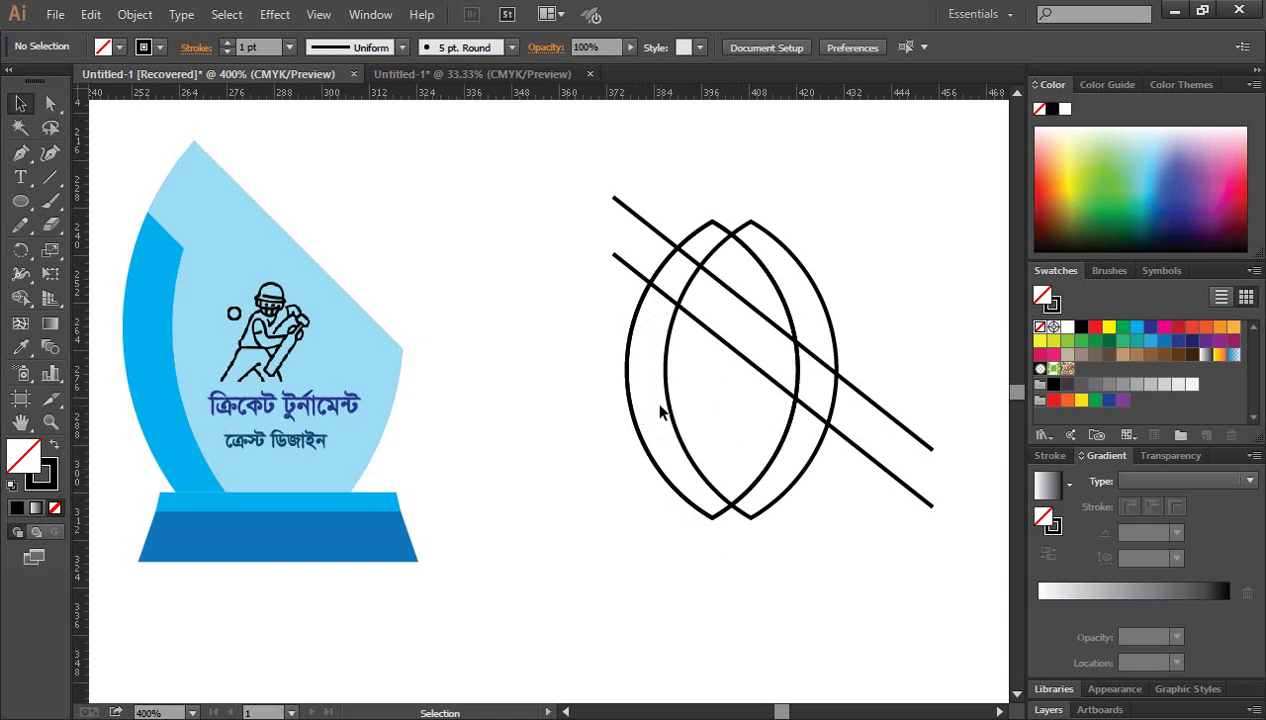
pyautogui.click(50, 178)
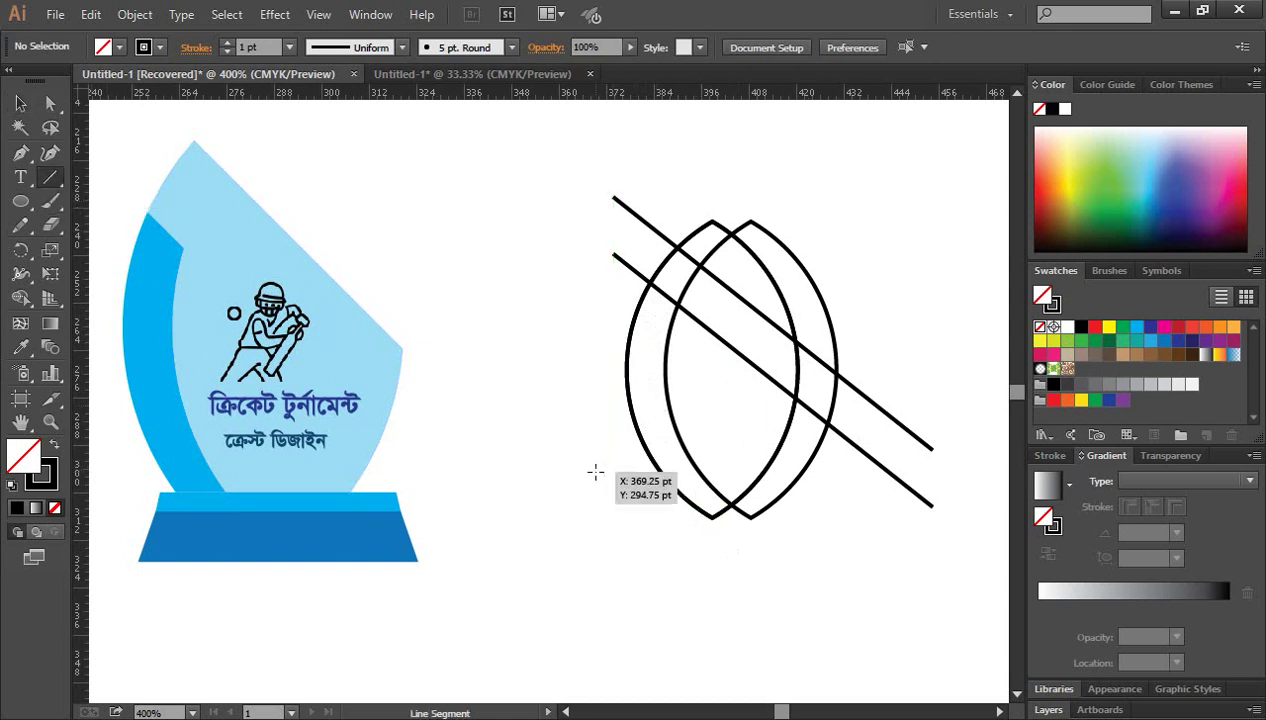
# Draw a horizontal line across the lower lenses, then select all lines and ellipses together.
pyautogui.moveTo(590, 459); pyautogui.dragTo(921, 516)
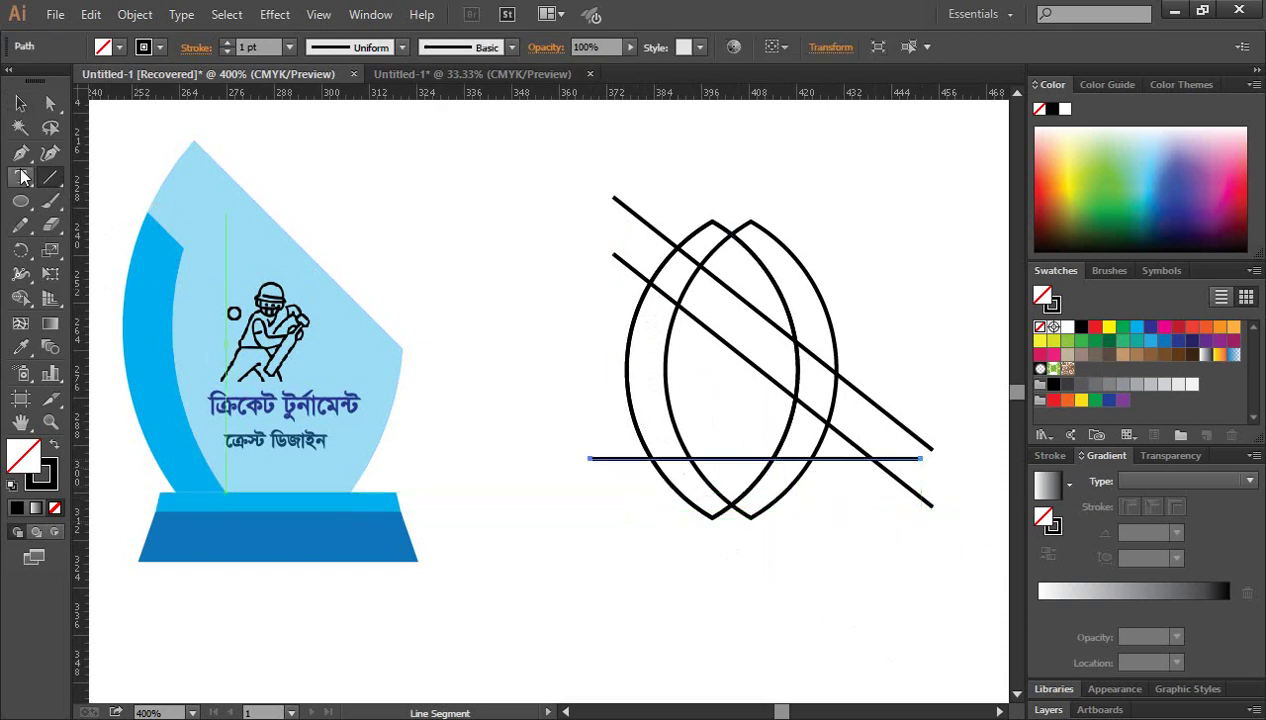
pyautogui.click(29, 101)
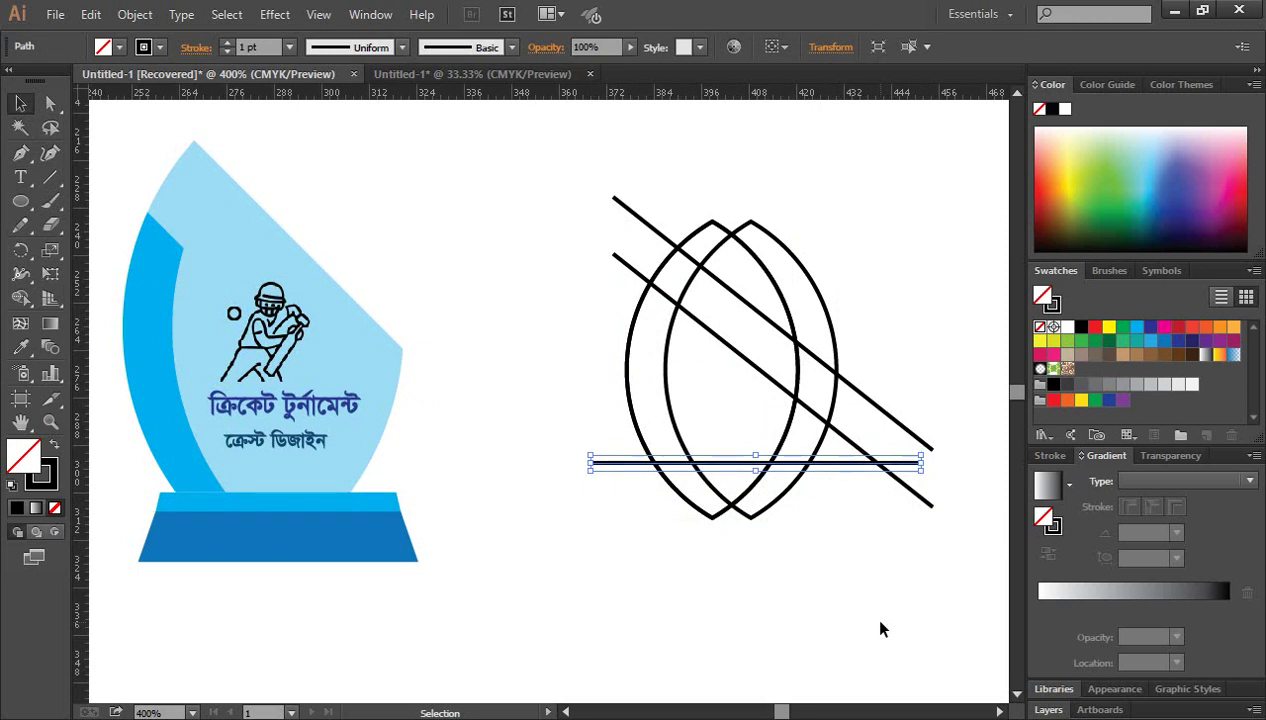
pyautogui.click(834, 616)
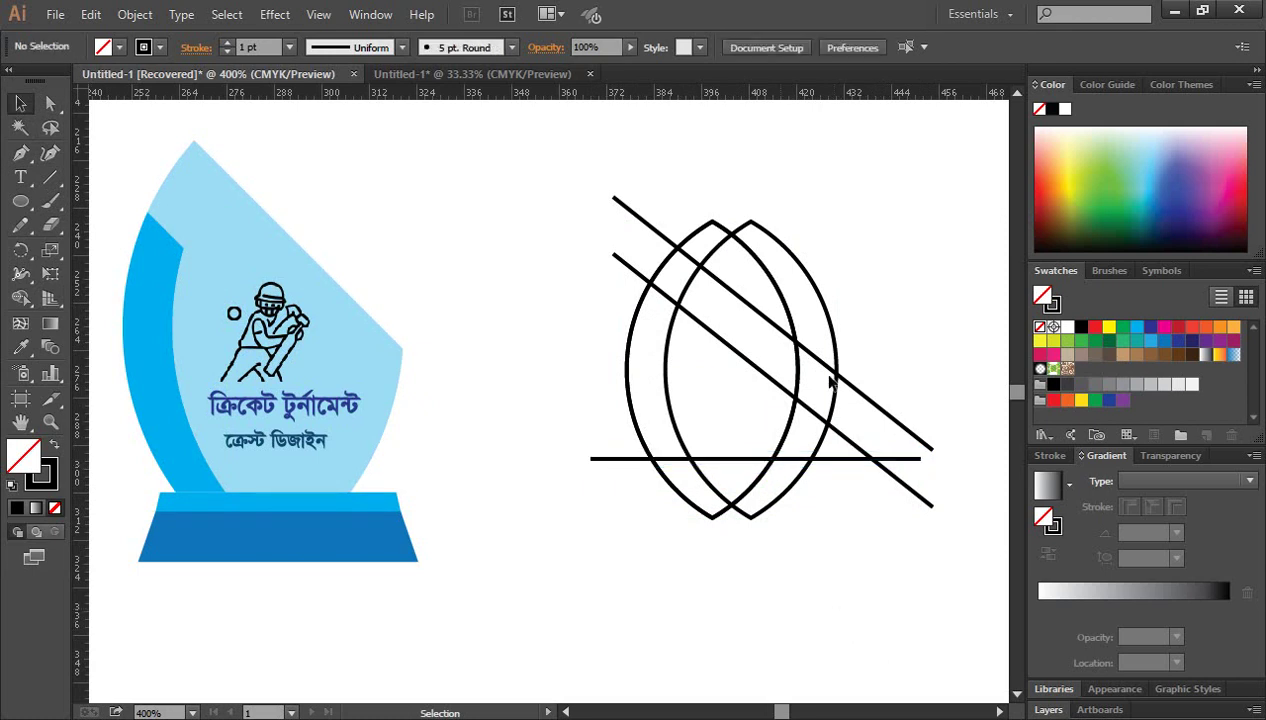
pyautogui.moveTo(547, 165); pyautogui.dragTo(900, 537)
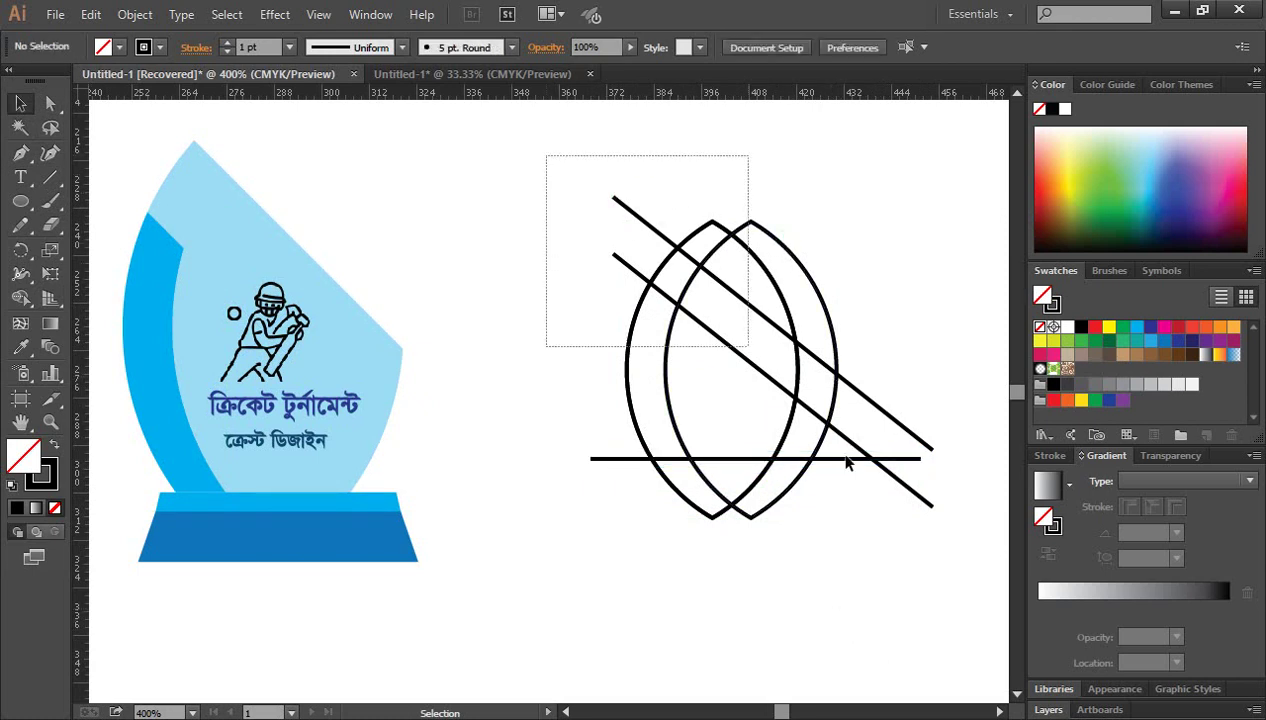
# With Shape Builder, delete the excess pieces and merge the top, right and lower regions.
pyautogui.click(20, 297)
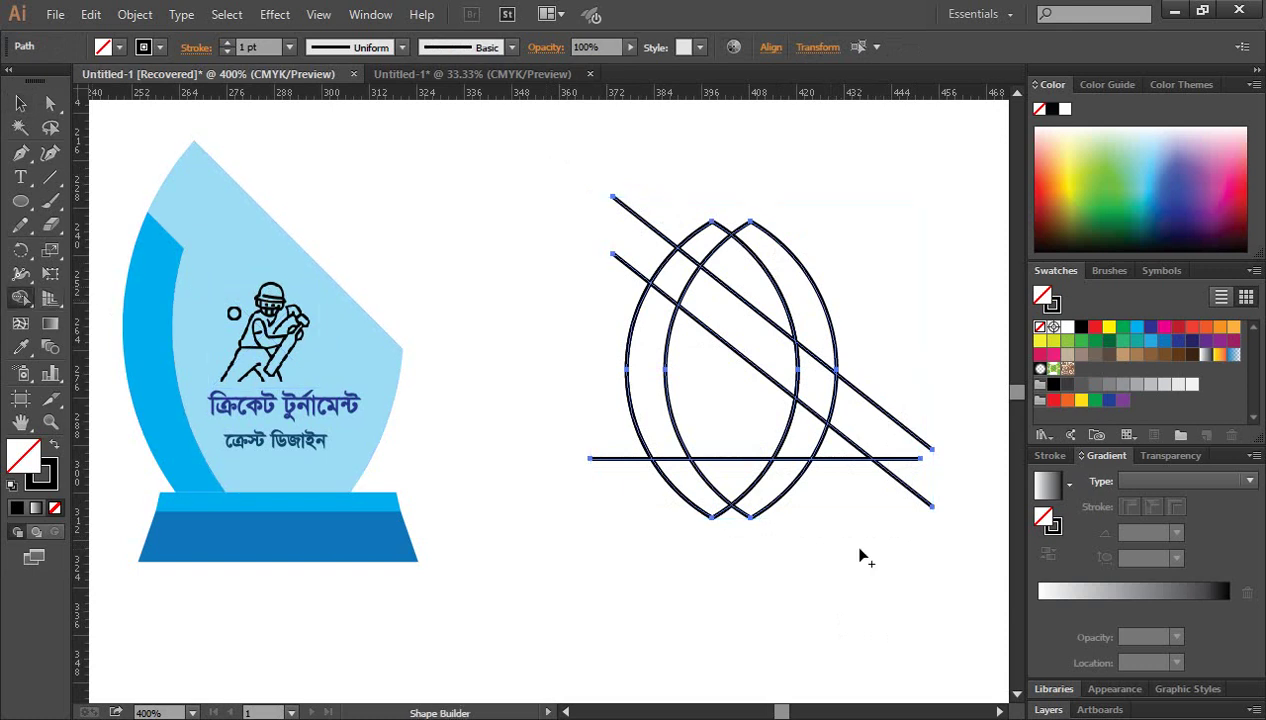
pyautogui.moveTo(640, 520)
pyautogui.mouseDown()
pyautogui.moveTo(712, 496)
pyautogui.moveTo(797, 509)
pyautogui.moveTo(801, 421)
pyautogui.moveTo(853, 275)
pyautogui.mouseUp()
pyautogui.moveTo(869, 305)
pyautogui.mouseDown()
pyautogui.moveTo(873, 525)
pyautogui.moveTo(840, 440)
pyautogui.mouseUp()
pyautogui.moveTo(674, 210); pyautogui.dragTo(856, 340)
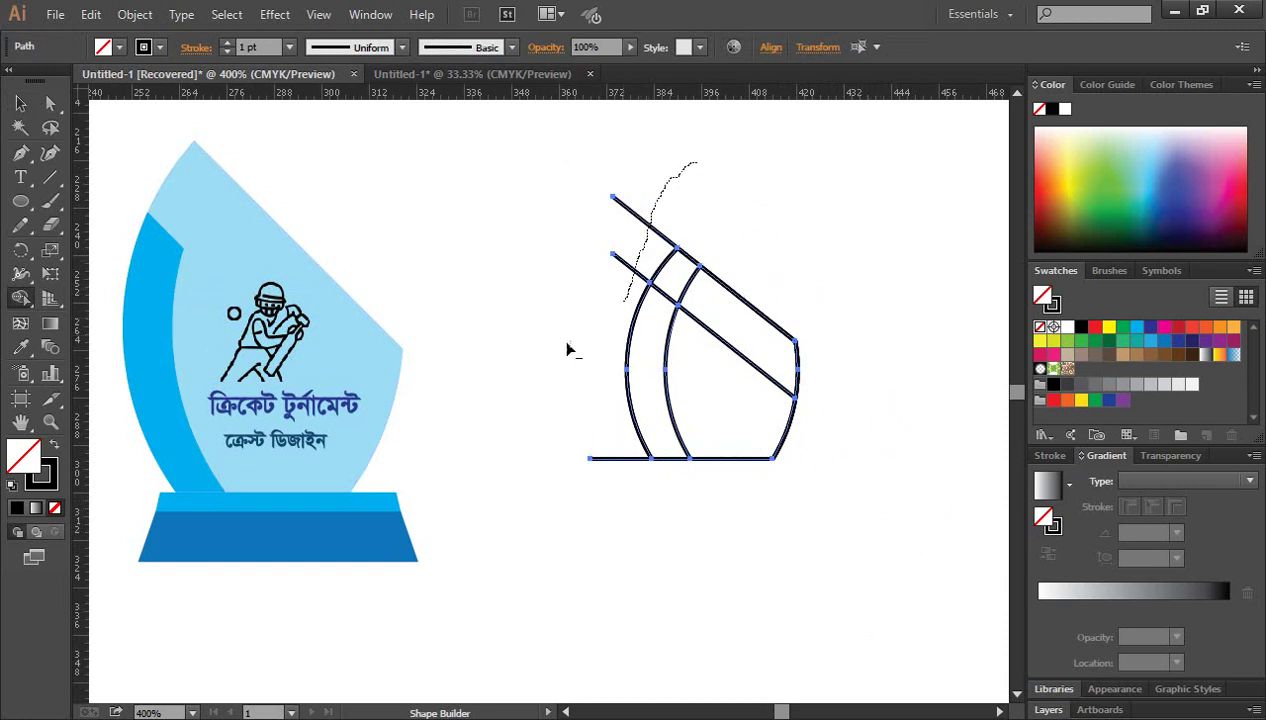
pyautogui.moveTo(645, 255); pyautogui.dragTo(565, 347)
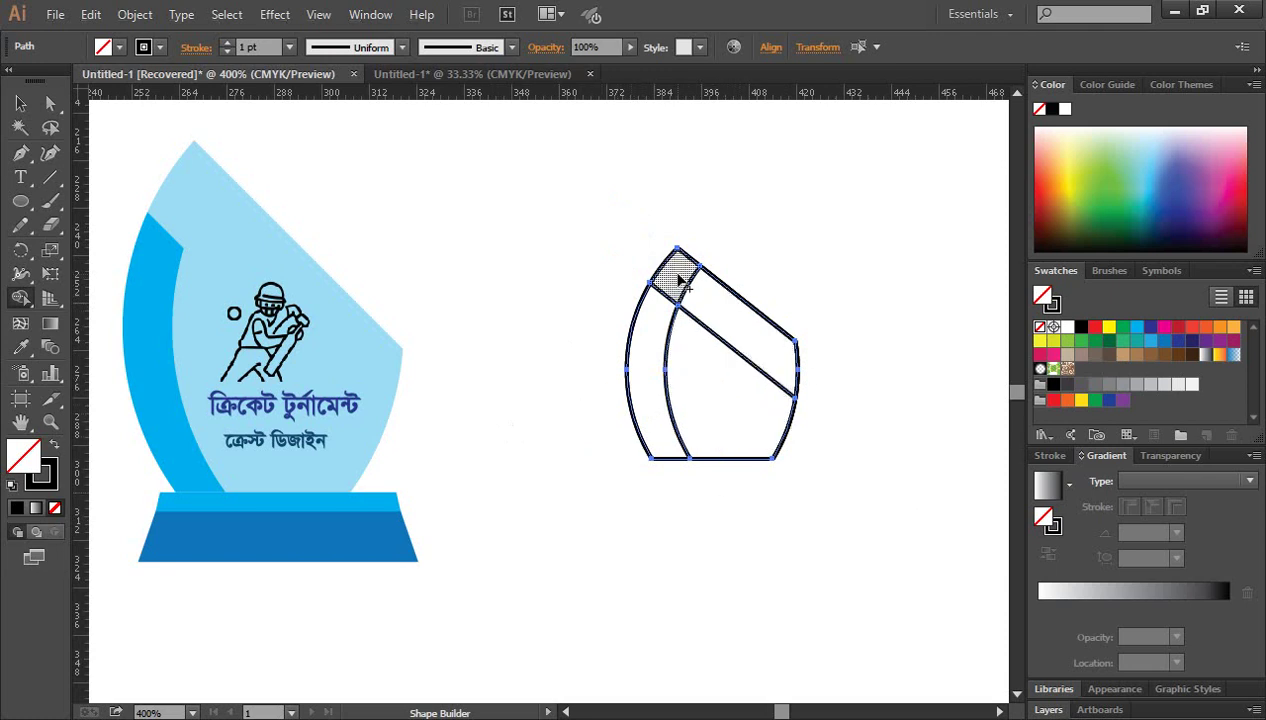
pyautogui.moveTo(679, 281); pyautogui.dragTo(728, 360)
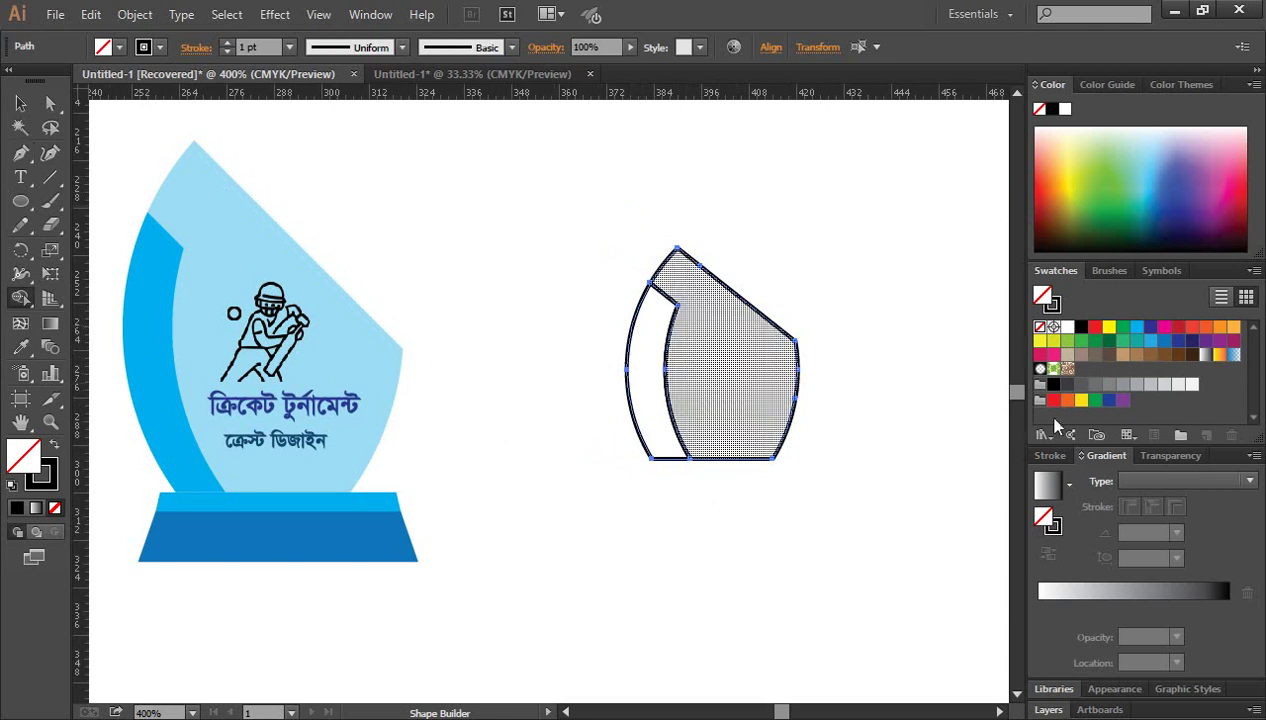
# Fill the left crescent cyan and the large right region green.
pyautogui.click(1137, 328)
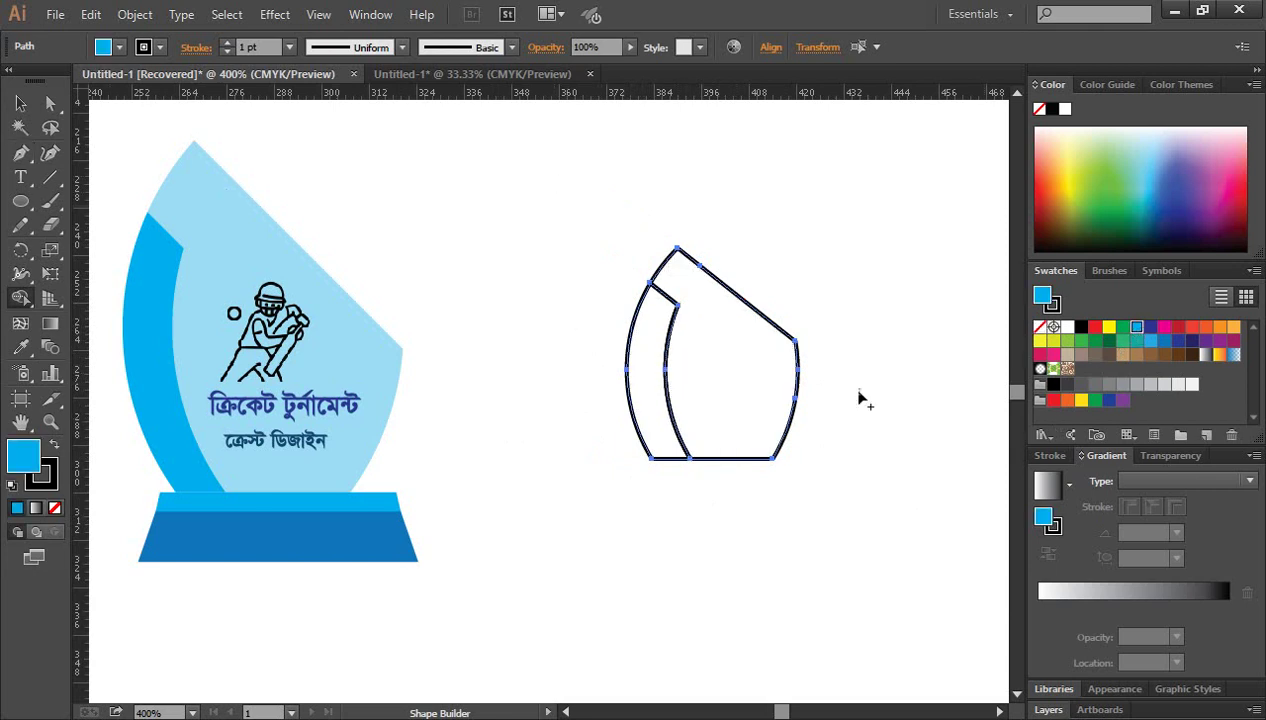
pyautogui.click(650, 360)
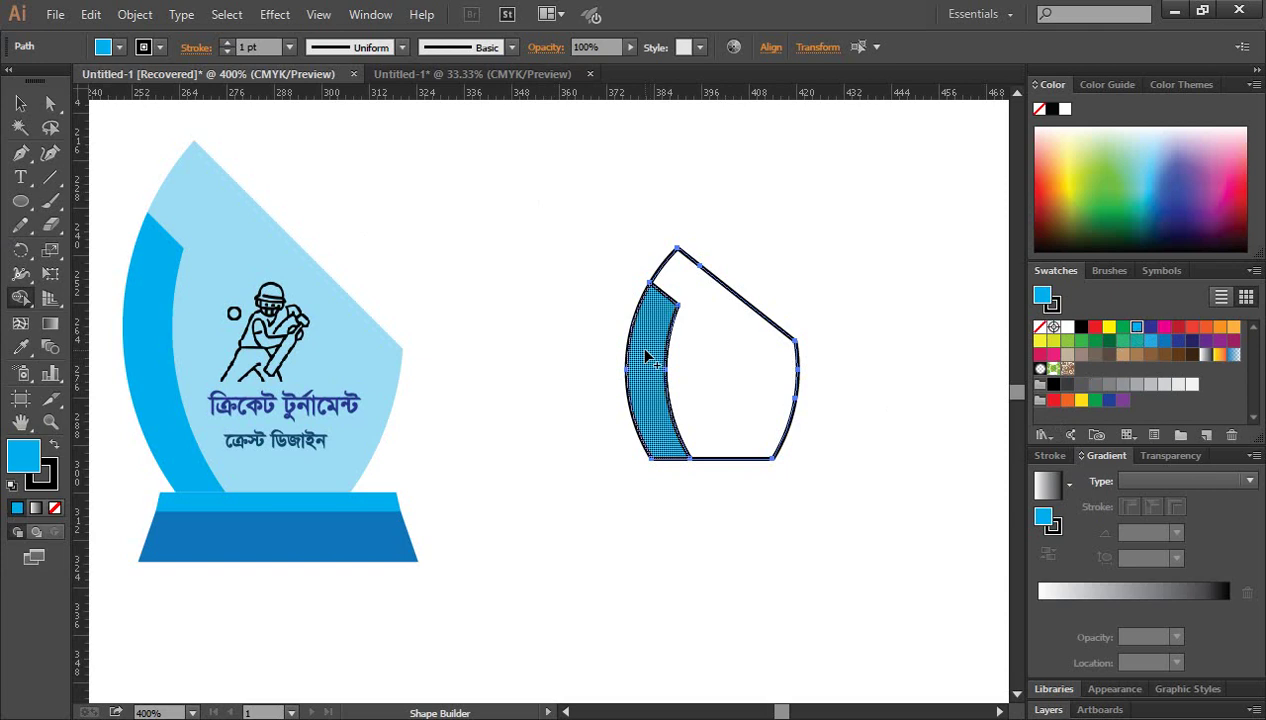
pyautogui.click(1123, 327)
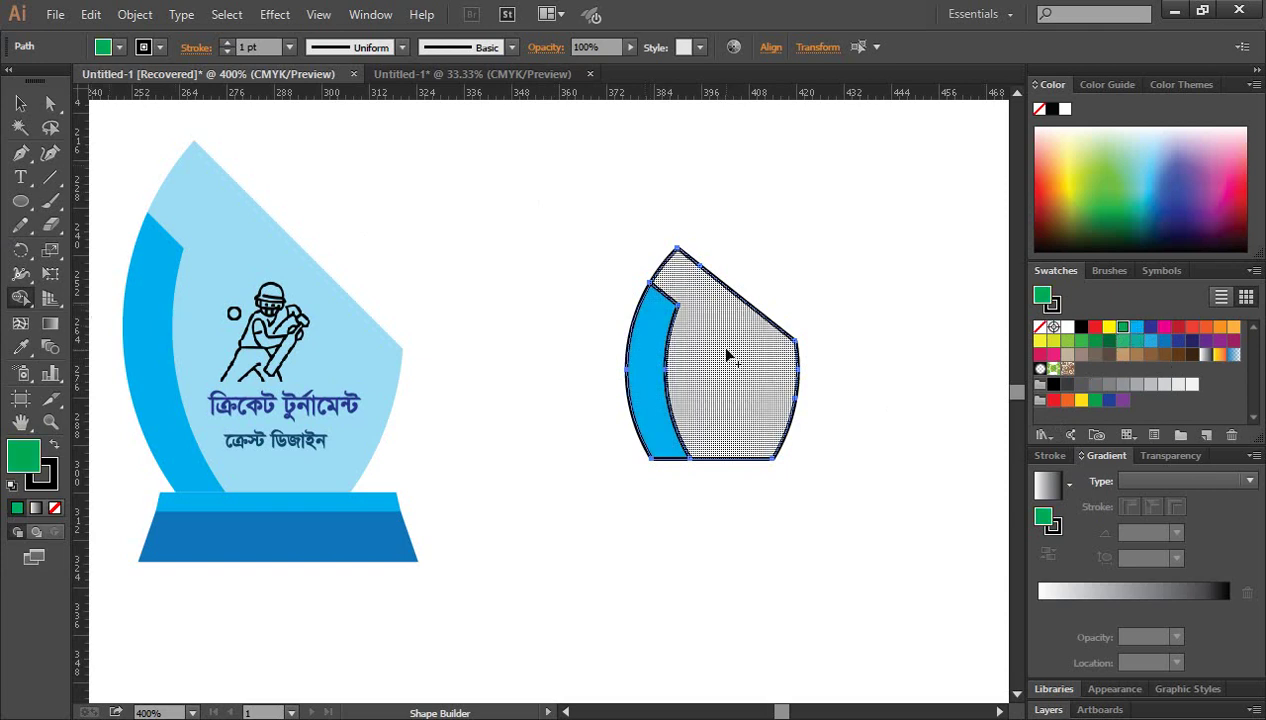
pyautogui.click(727, 353)
pyautogui.click(20, 103)
# Remove the black outlines from both the cyan and green shapes.
pyautogui.click(627, 192)
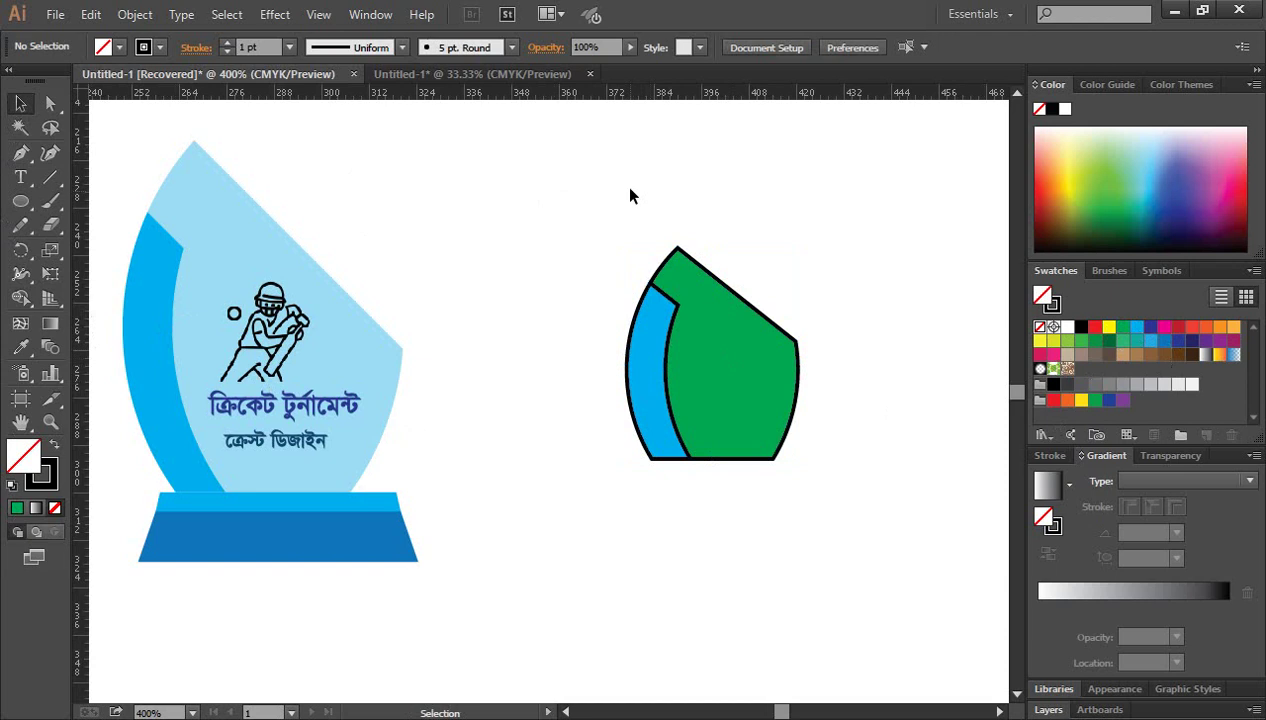
pyautogui.moveTo(828, 462); pyautogui.dragTo(830, 464)
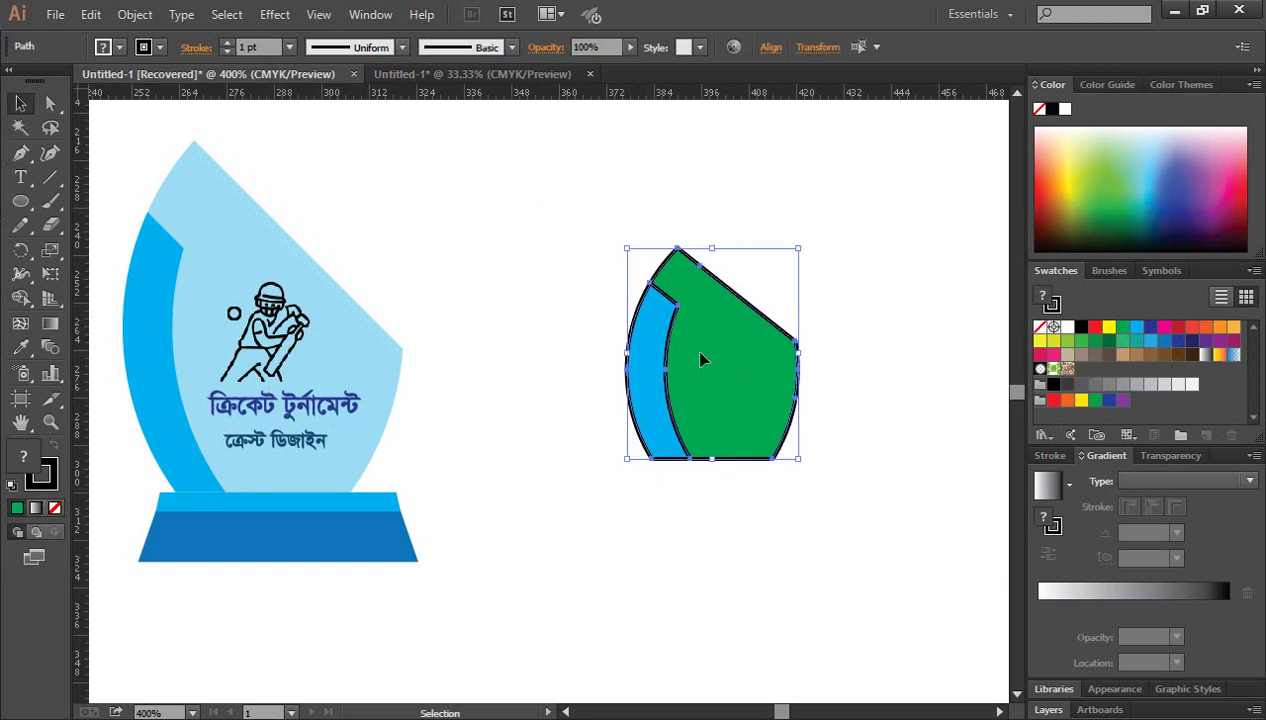
pyautogui.click(53, 468)
pyautogui.click(55, 509)
pyautogui.click(640, 595)
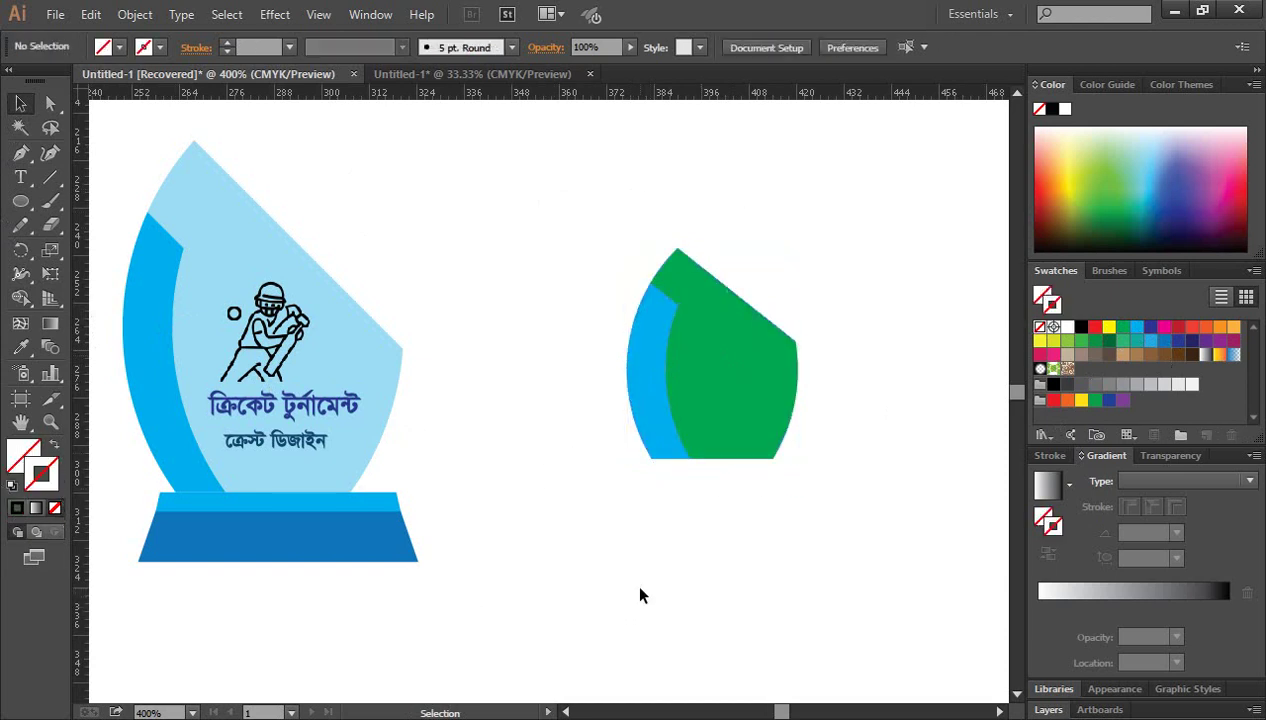
# Recolour the green shape with the trophy body's light blue via Eyedropper.
pyautogui.click(755, 395)
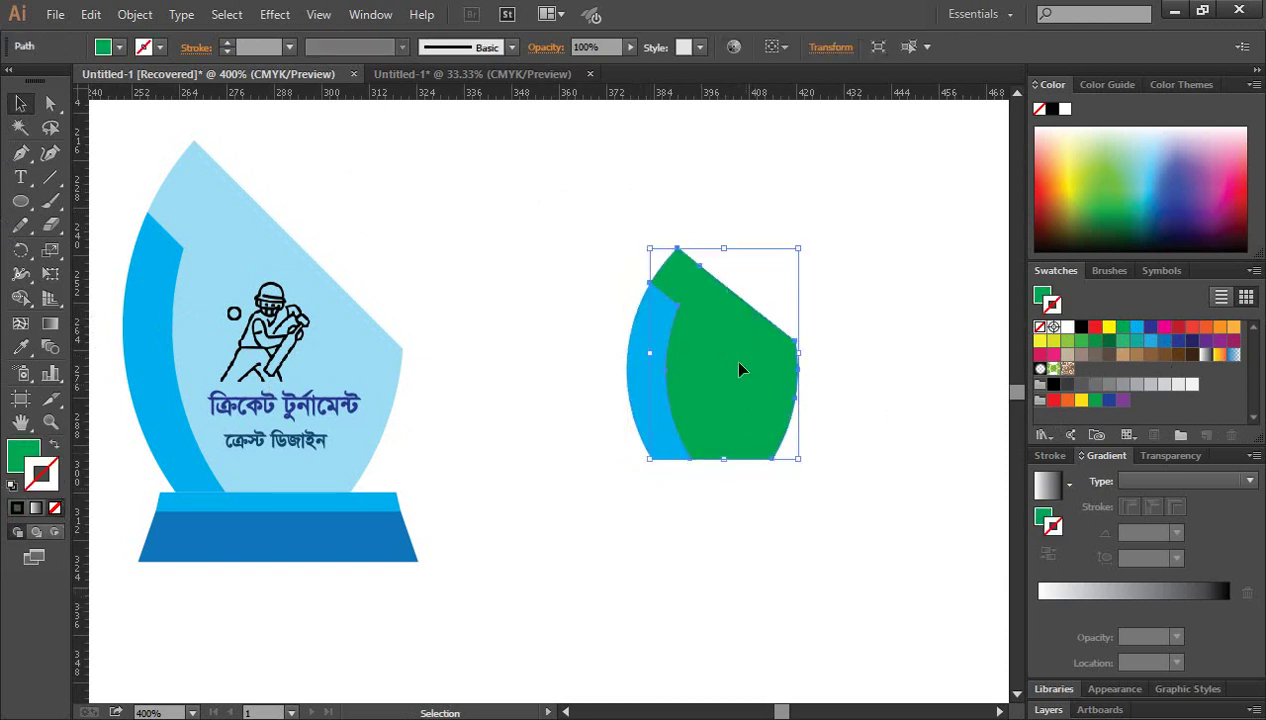
pyautogui.click(20, 347)
pyautogui.click(212, 224)
pyautogui.click(20, 103)
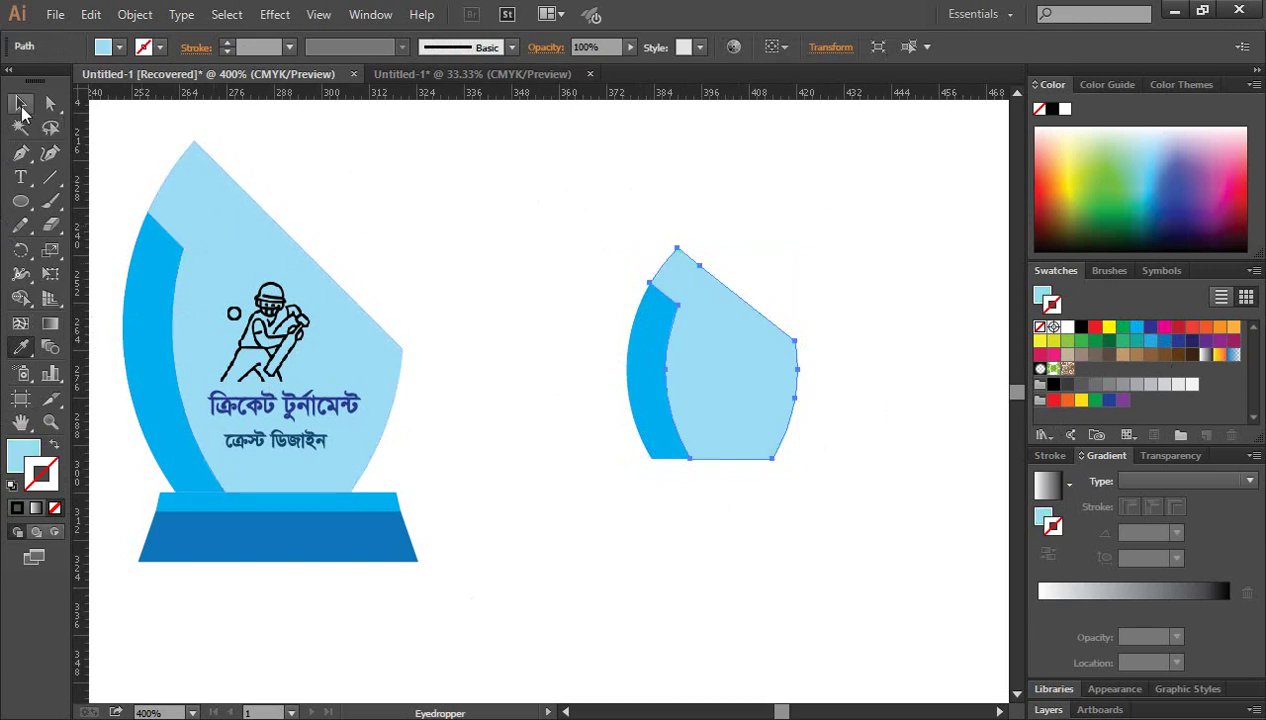
pyautogui.click(558, 288)
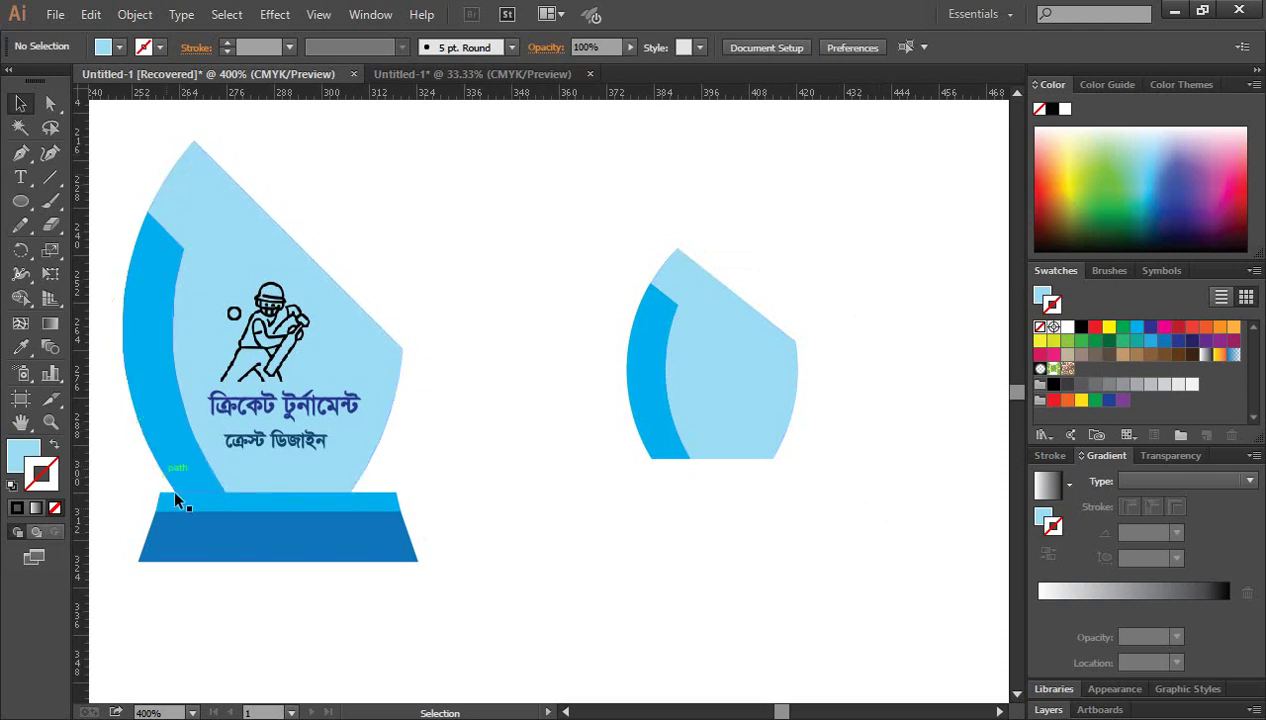
# Undo the crest edits back to the black-outlined construction lines.
pyautogui.moveTo(649, 452); pyautogui.dragTo(650, 458)
pyautogui.hotkey('ctrl', 'a')
pyautogui.press('d')
pyautogui.press('/')
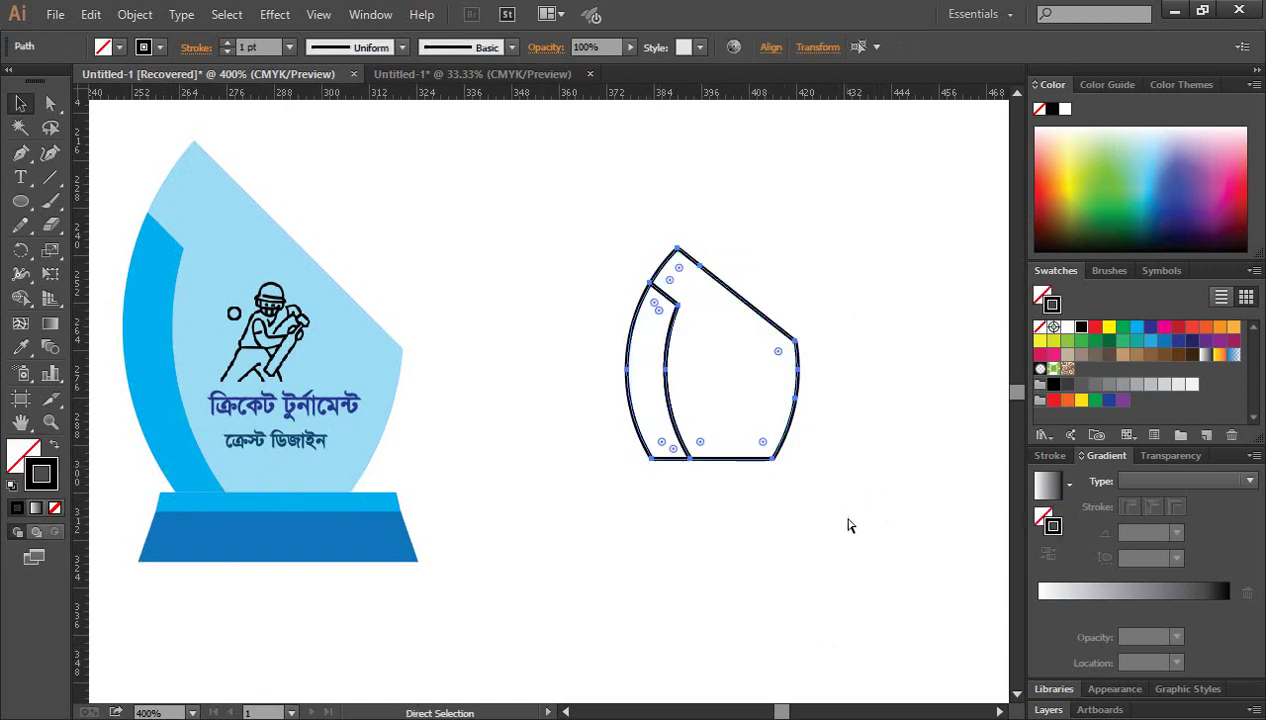
pyautogui.hotkey('ctrl', 'z')
pyautogui.hotkey('ctrl', 'z')
pyautogui.hotkey('ctrl', 'z')
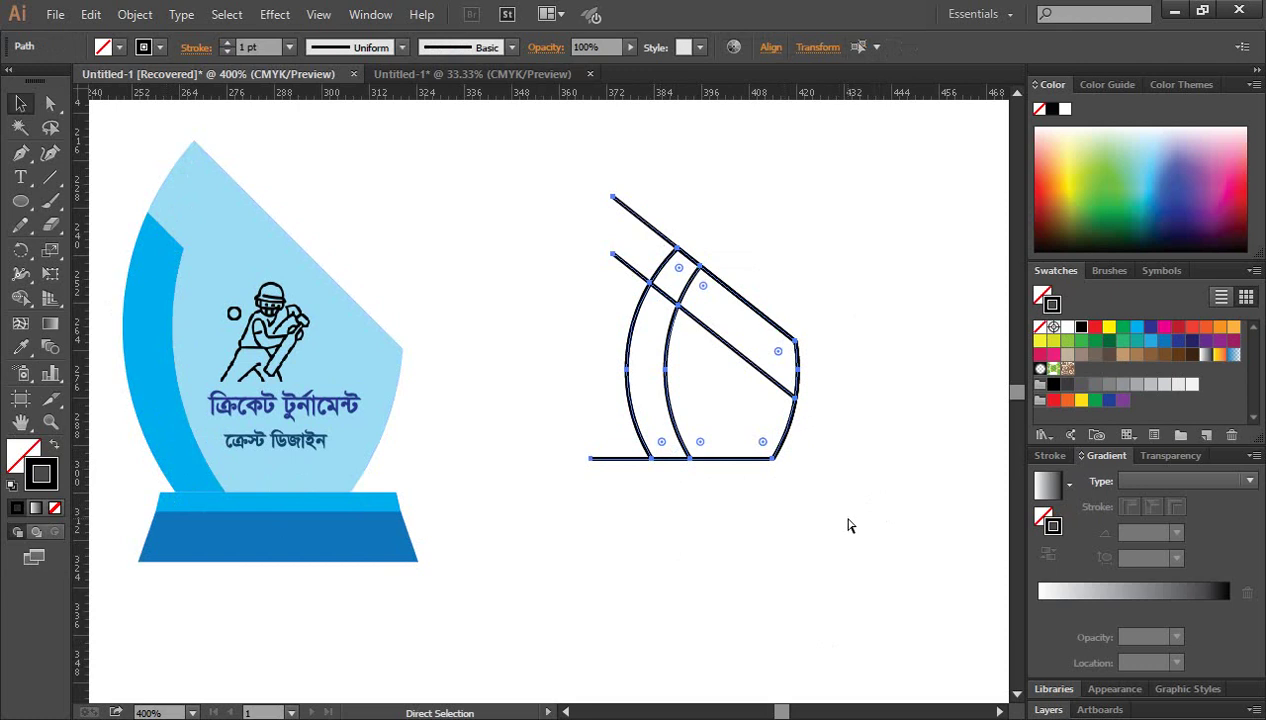
pyautogui.hotkey('ctrl', 'z')
pyautogui.hotkey('ctrl', 'z')
pyautogui.hotkey('ctrl', 'z')
pyautogui.hotkey('ctrl', 'z')
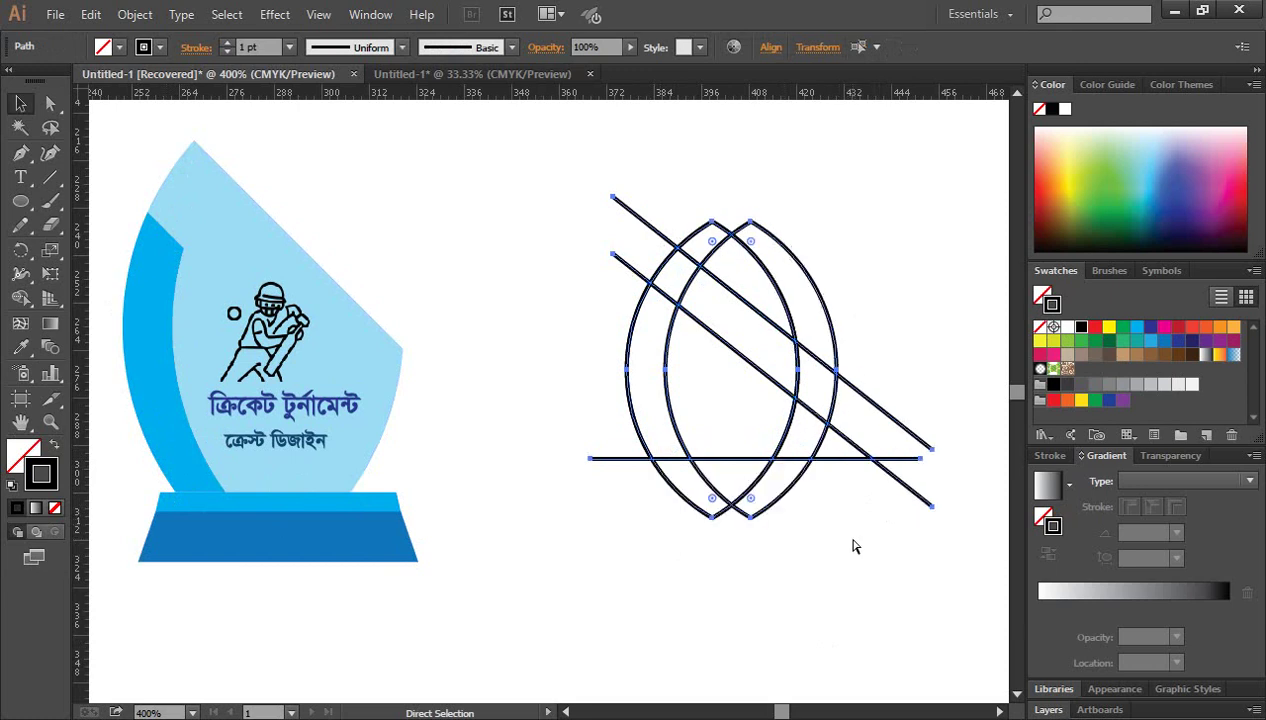
# Move the horizontal line 3.75 pt lower and select all lines and ellipses.
pyautogui.click(855, 563)
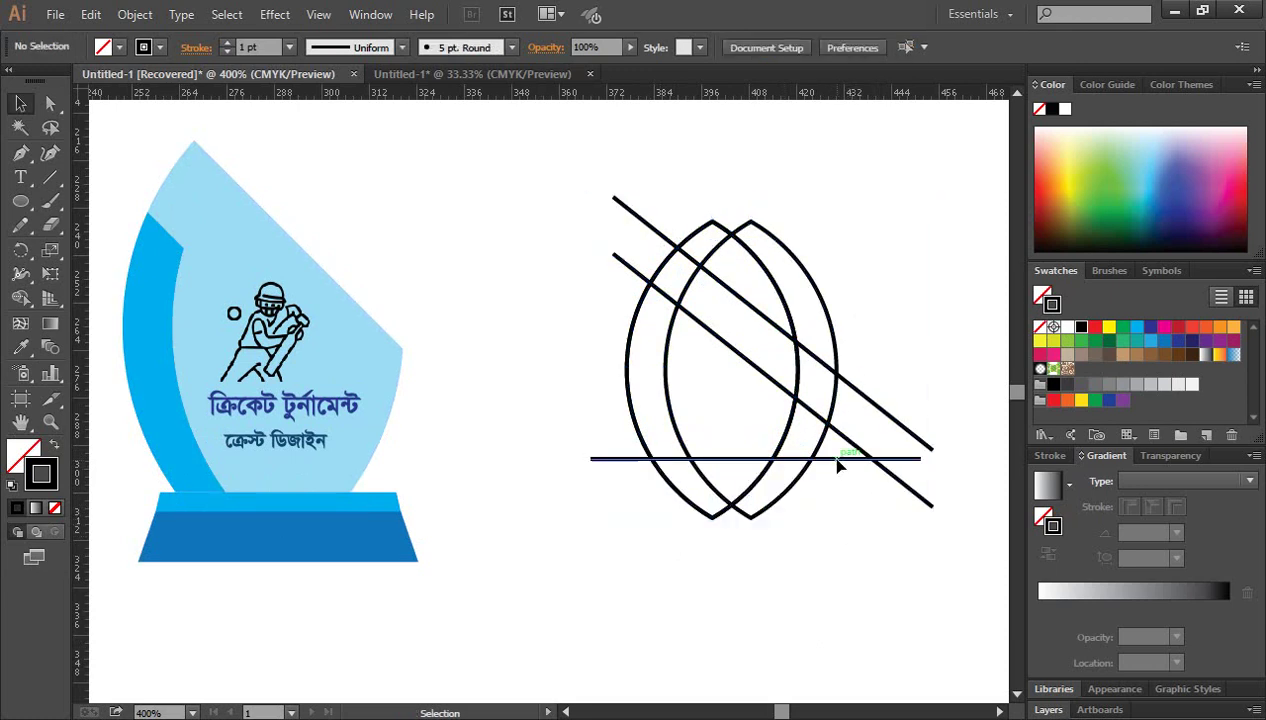
pyautogui.click(838, 462)
pyautogui.moveTo(838, 470); pyautogui.dragTo(836, 487)
pyautogui.click(817, 540)
pyautogui.moveTo(566, 188); pyautogui.dragTo(888, 598)
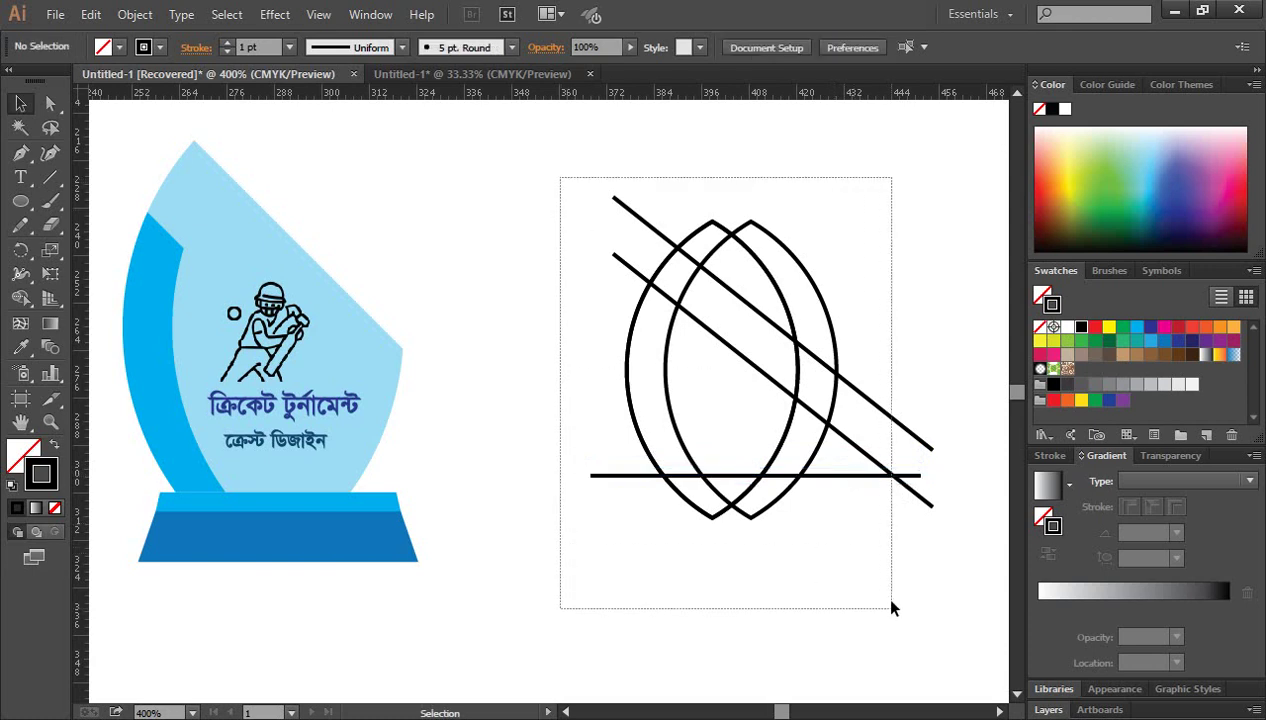
# Trim excess line ends and caps with Shape Builder and merge the body into one outlined crest.
pyautogui.click(20, 297)
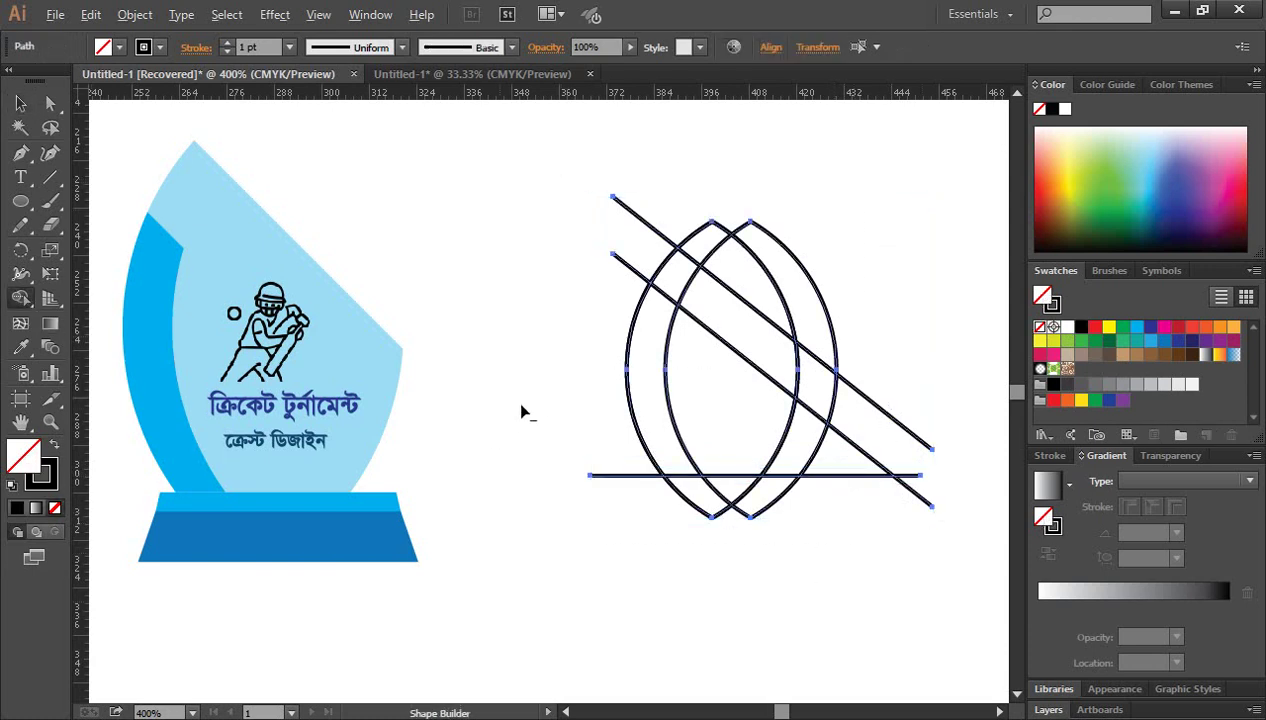
pyautogui.moveTo(575, 422); pyautogui.dragTo(700, 548)
pyautogui.moveTo(648, 497)
pyautogui.mouseDown()
pyautogui.moveTo(814, 507)
pyautogui.moveTo(836, 375)
pyautogui.moveTo(840, 530)
pyautogui.mouseUp()
pyautogui.keyDown('alt'); pyautogui.click(920, 470); pyautogui.keyUp('alt')
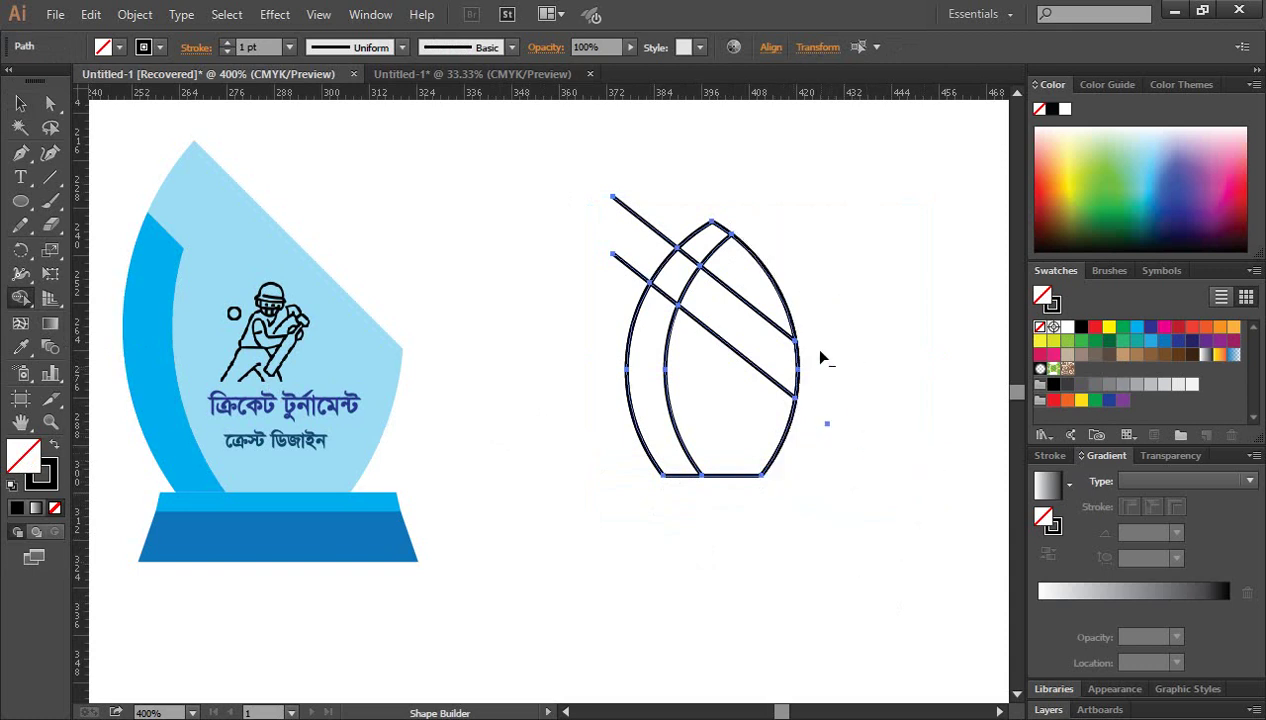
pyautogui.moveTo(783, 307); pyautogui.dragTo(690, 228)
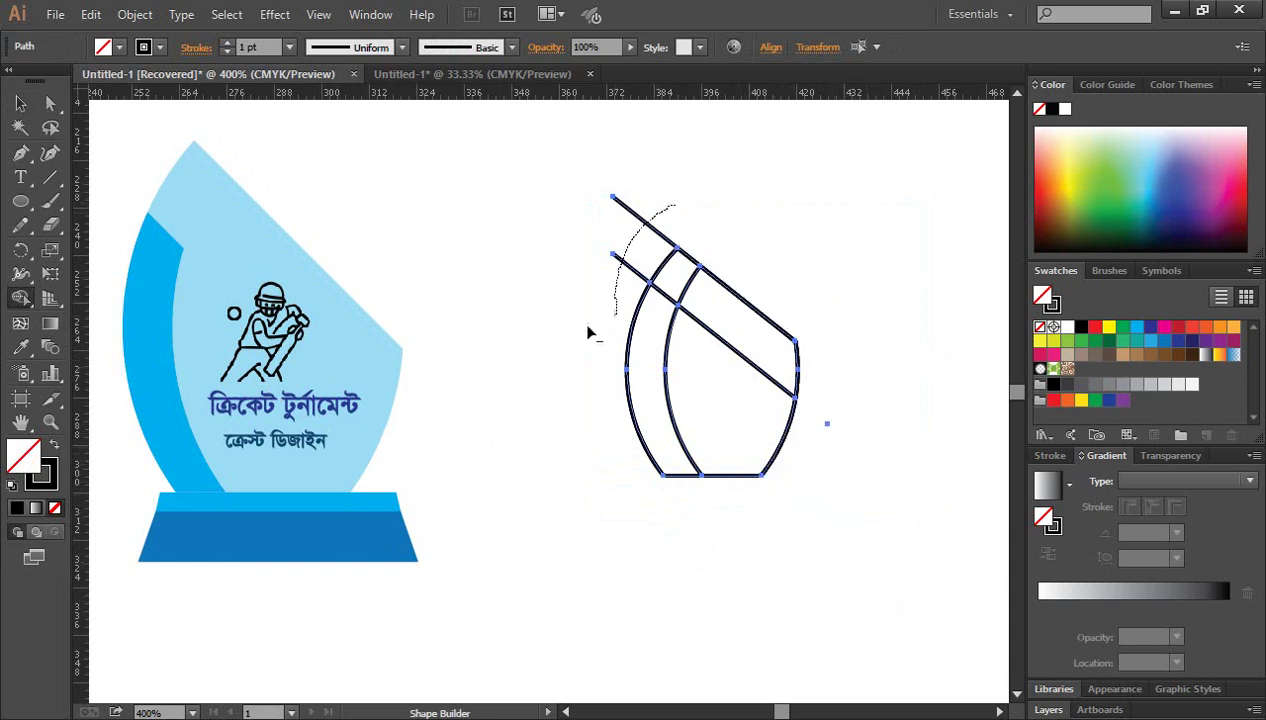
pyautogui.moveTo(679, 271)
pyautogui.mouseDown()
pyautogui.moveTo(724, 398)
pyautogui.moveTo(716, 388)
pyautogui.mouseUp()
pyautogui.click(50, 108)
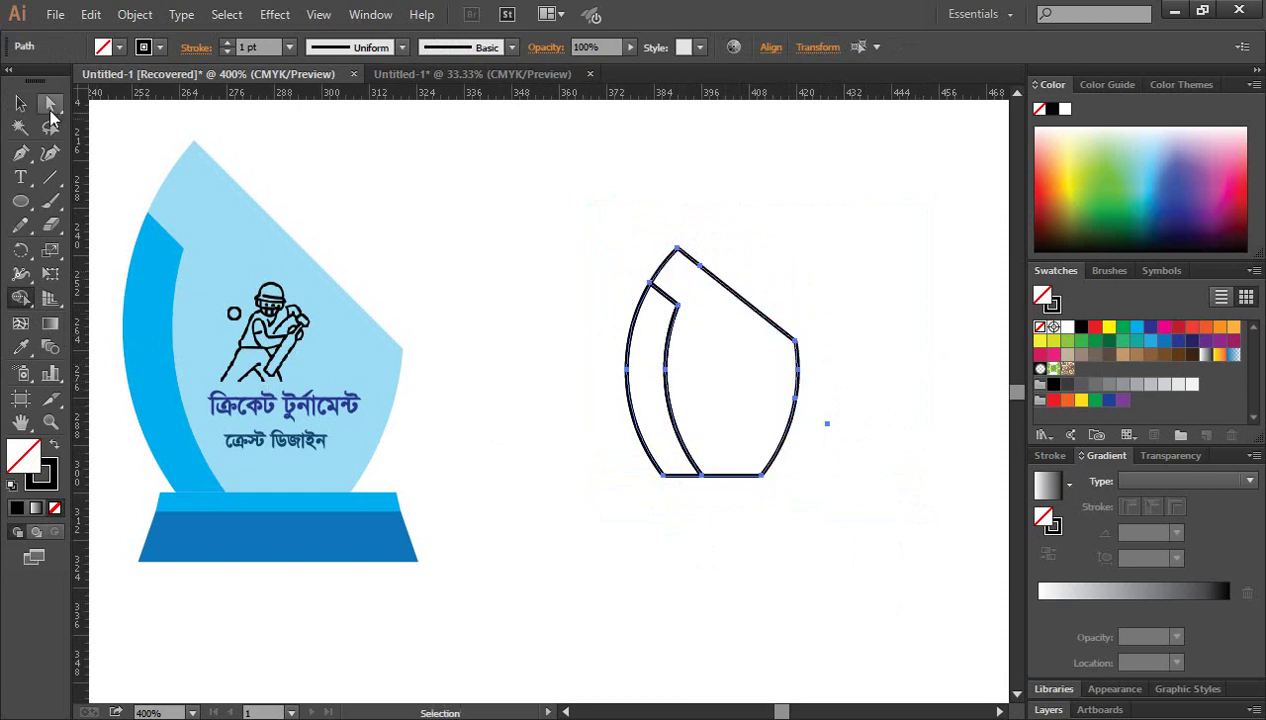
pyautogui.click(690, 255)
pyautogui.click(885, 333)
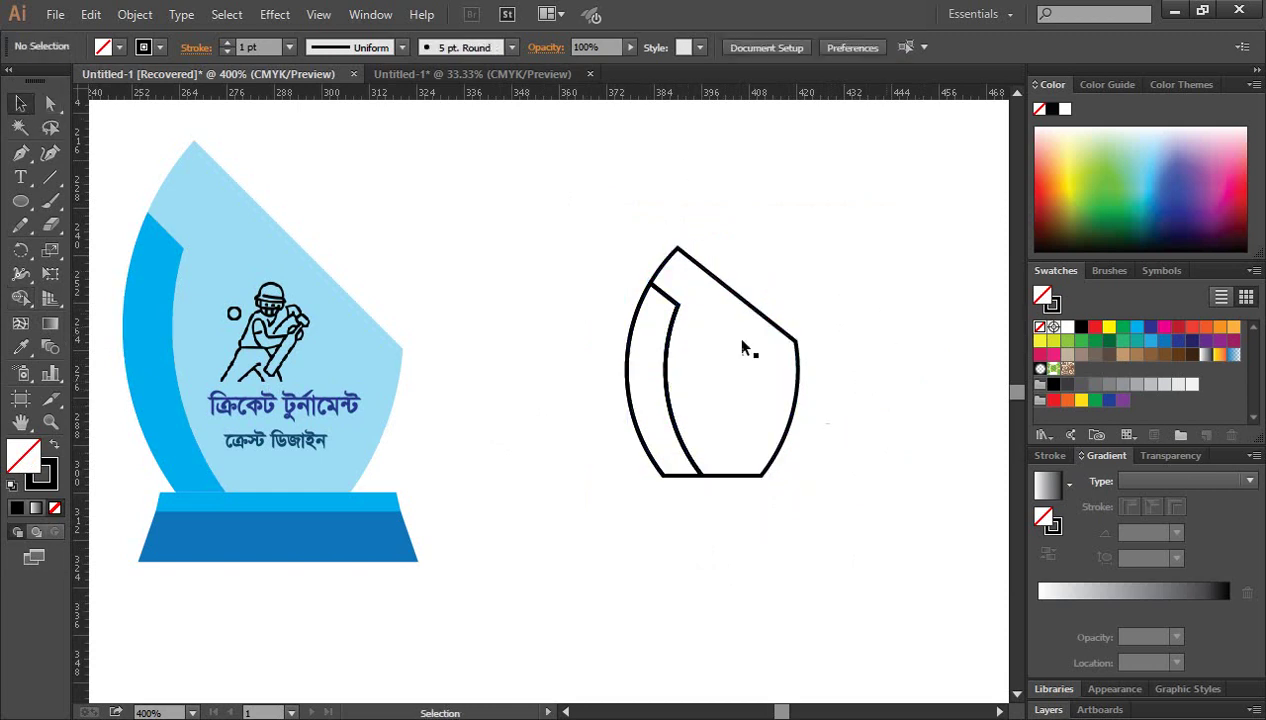
pyautogui.moveTo(550, 212); pyautogui.dragTo(878, 574)
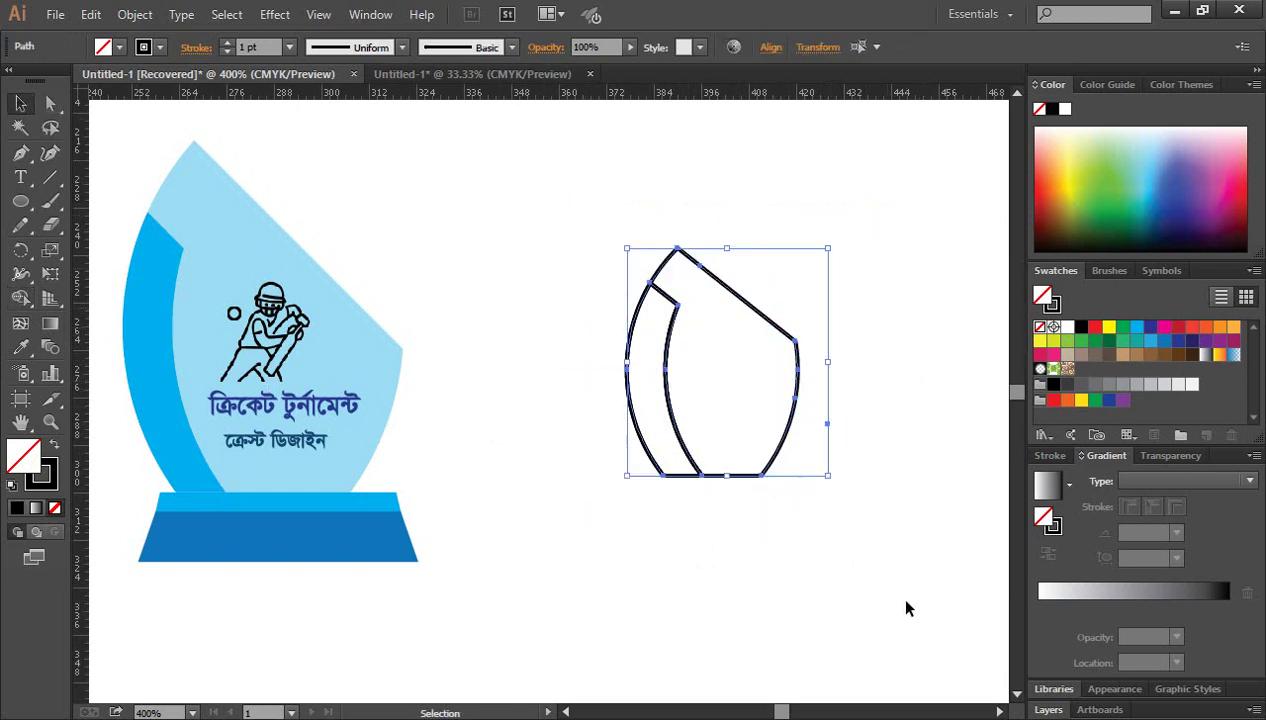
# Fill the crescent cyan and the body green, and remove their black outlines.
pyautogui.click(21, 299)
pyautogui.click(1136, 332)
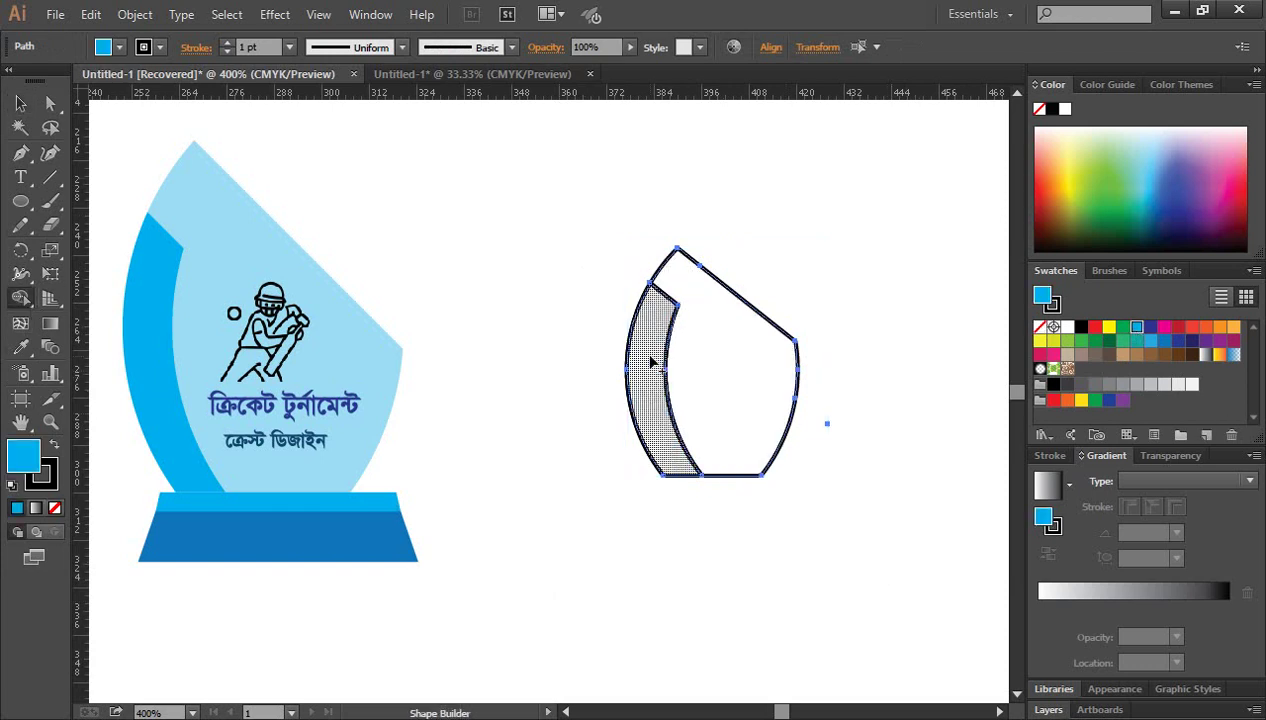
pyautogui.click(655, 362)
pyautogui.click(1122, 327)
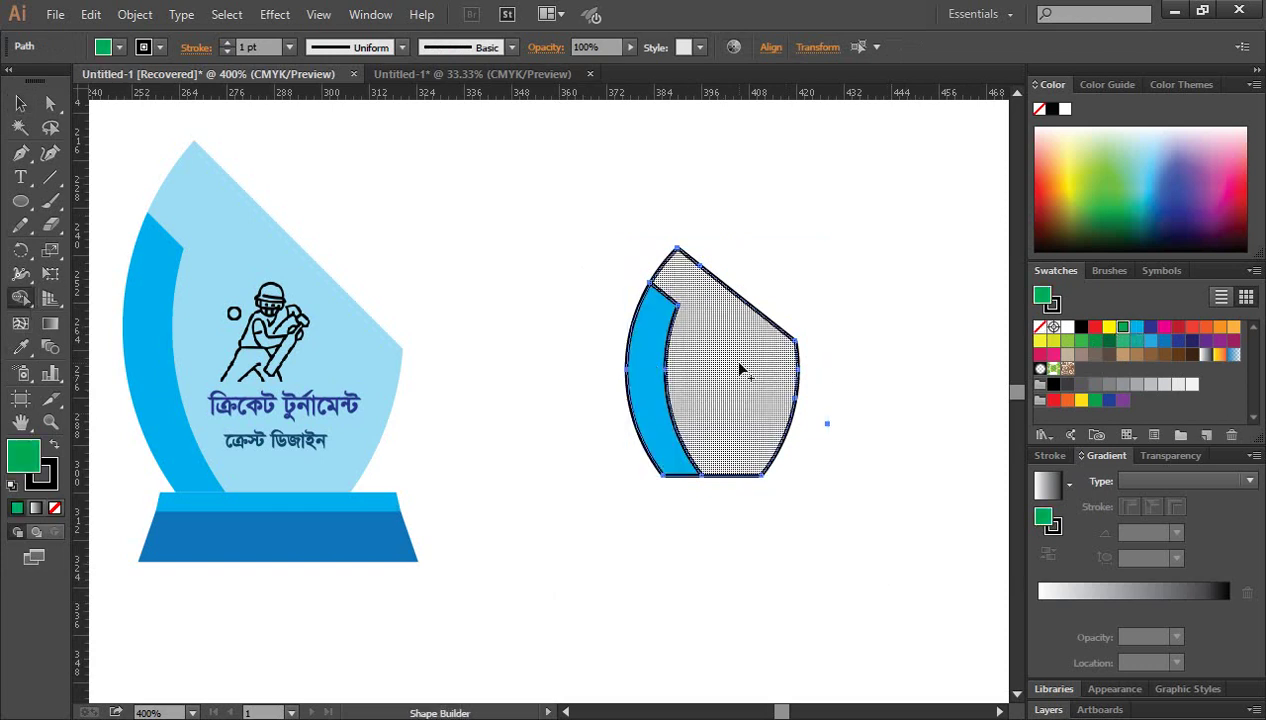
pyautogui.click(737, 367)
pyautogui.click(20, 105)
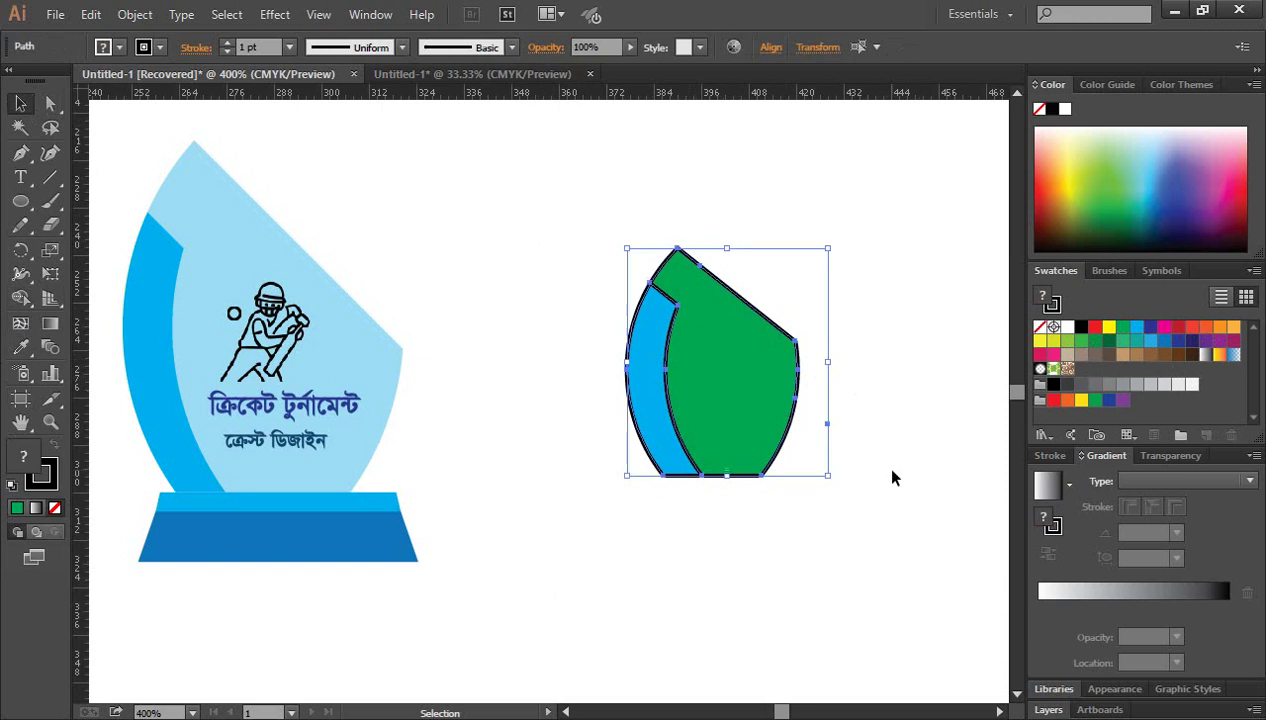
pyautogui.click(41, 473)
pyautogui.click(54, 508)
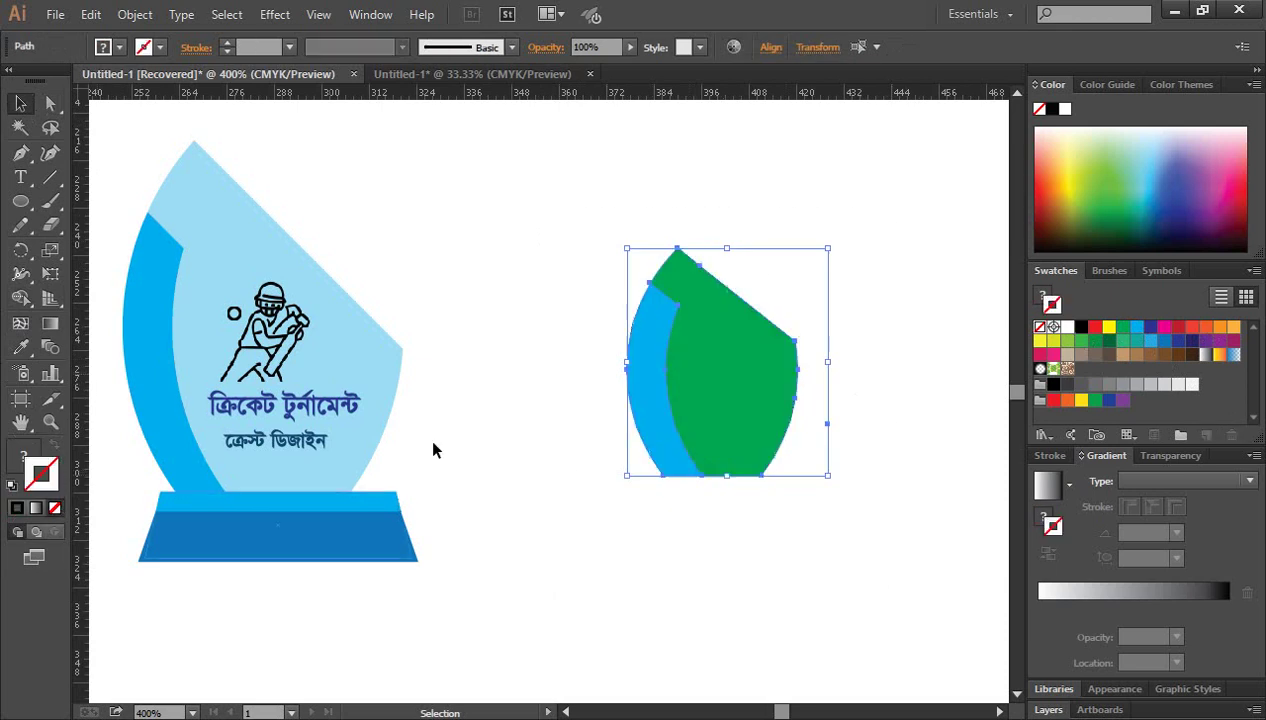
pyautogui.click(568, 397)
# Give the green body the reference trophy's light blue using the Eyedropper.
pyautogui.click(740, 375)
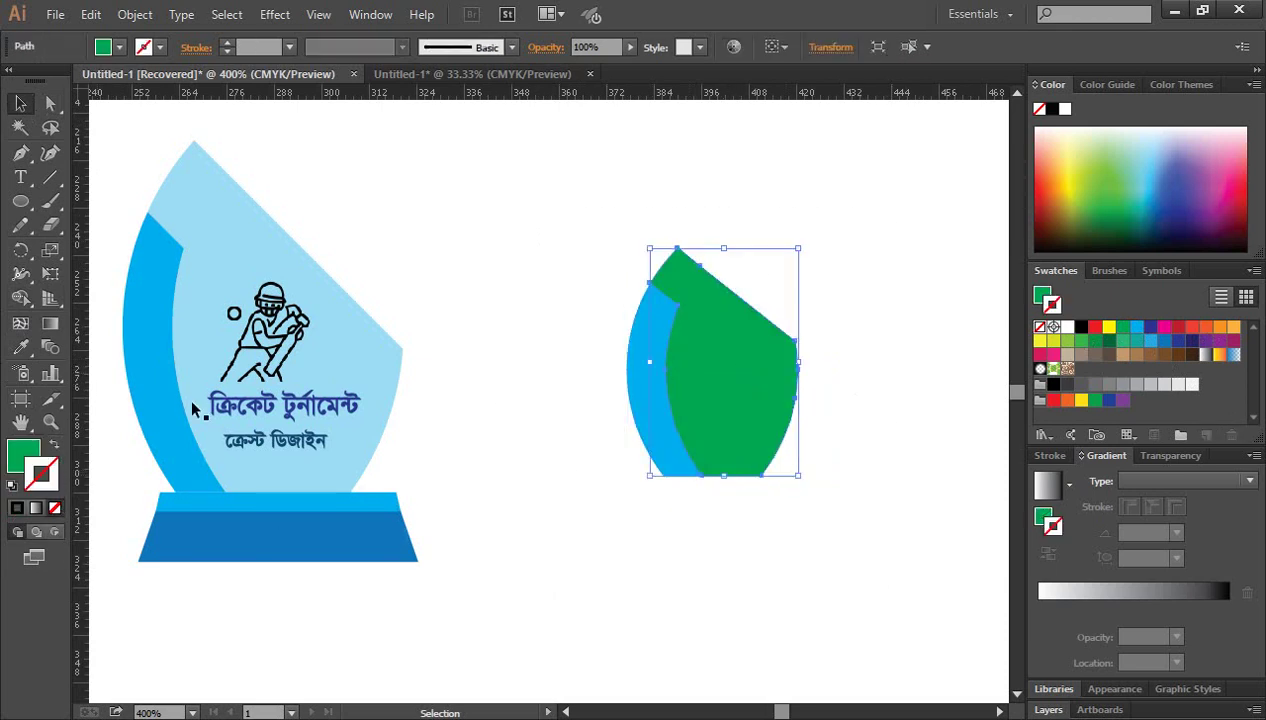
pyautogui.click(20, 347)
pyautogui.click(217, 226)
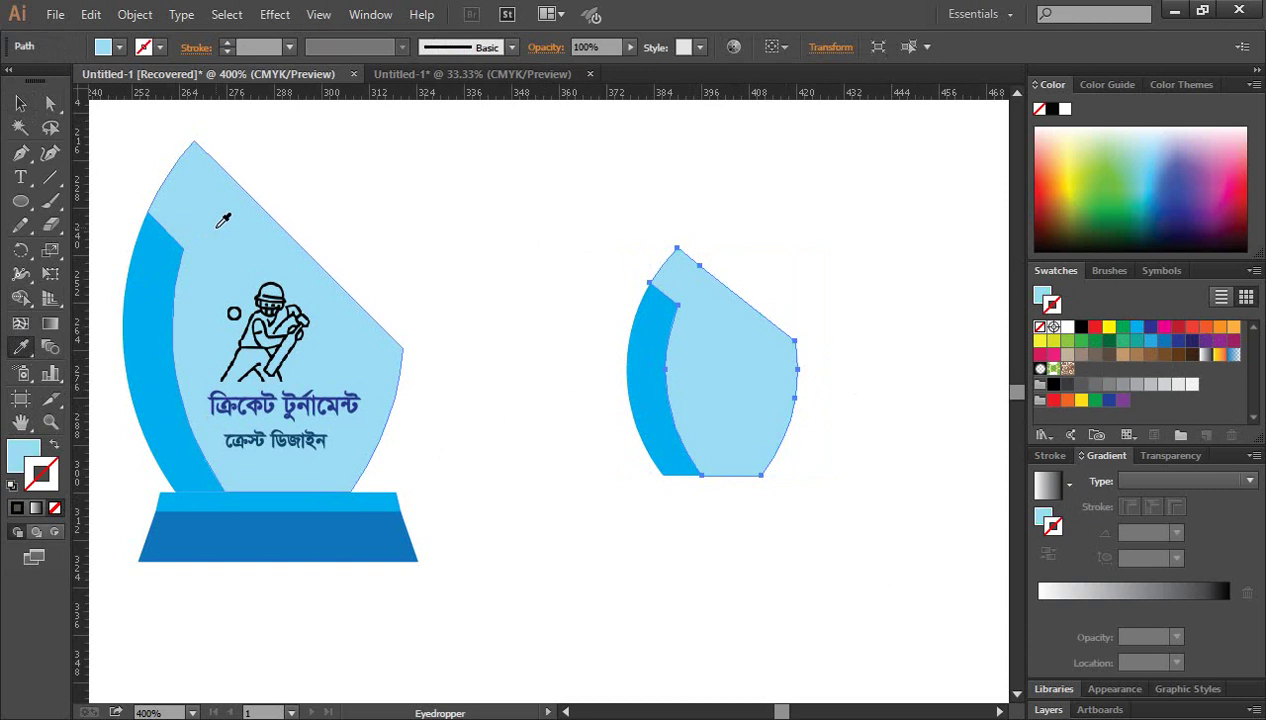
pyautogui.click(20, 103)
pyautogui.click(564, 193)
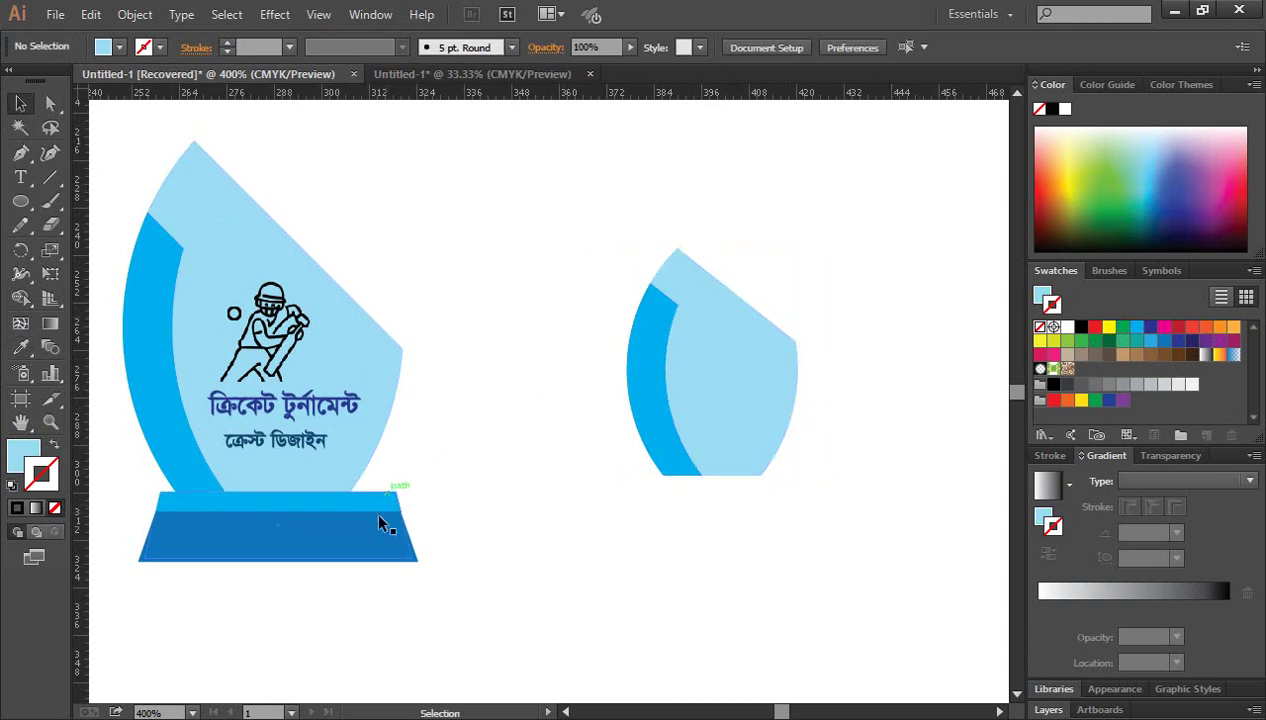
pyautogui.moveTo(438, 588); pyautogui.dragTo(400, 488)
pyautogui.click(424, 574)
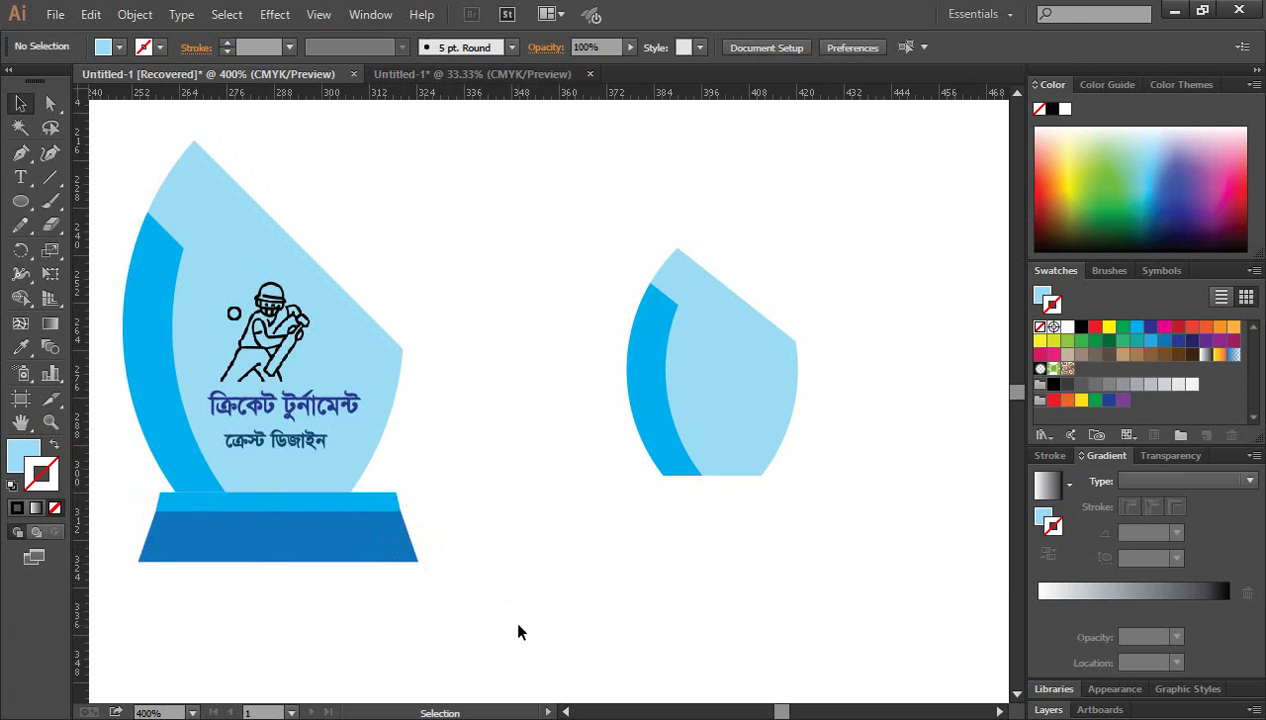
# Draw a small rectangle under the new crest and widen it evenly on both sides.
pyautogui.click(20, 200)
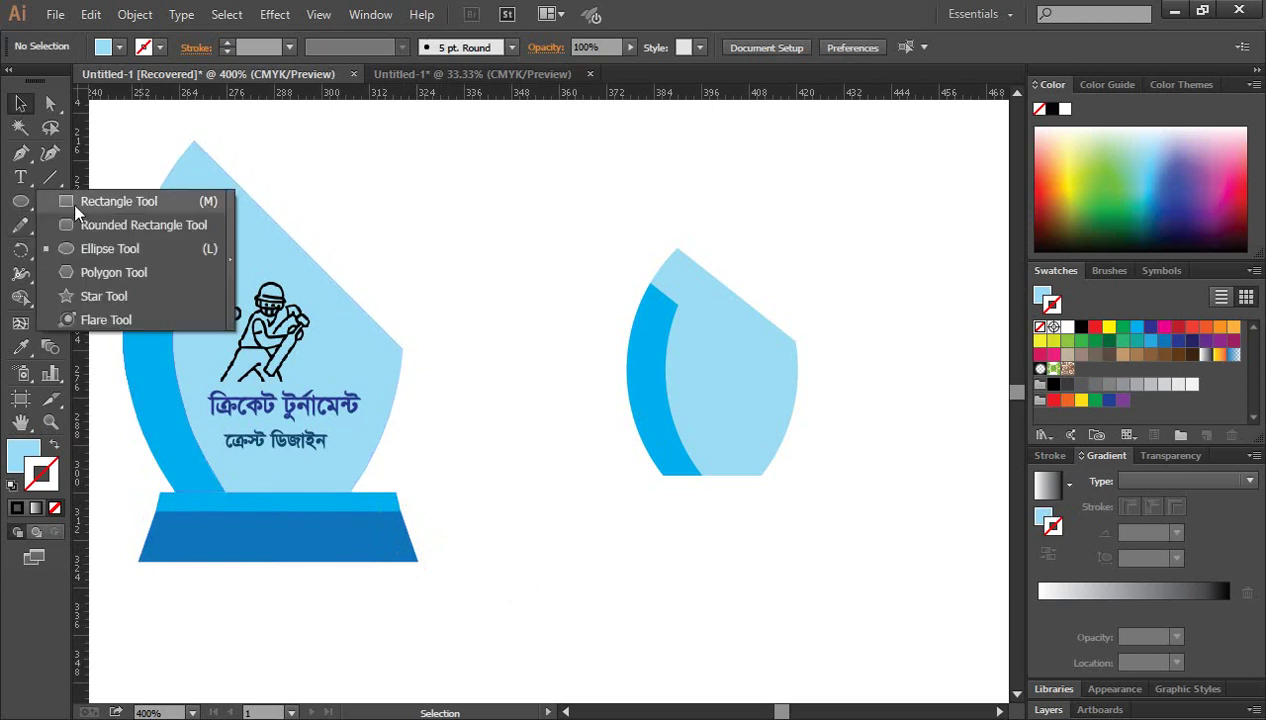
pyautogui.click(65, 202)
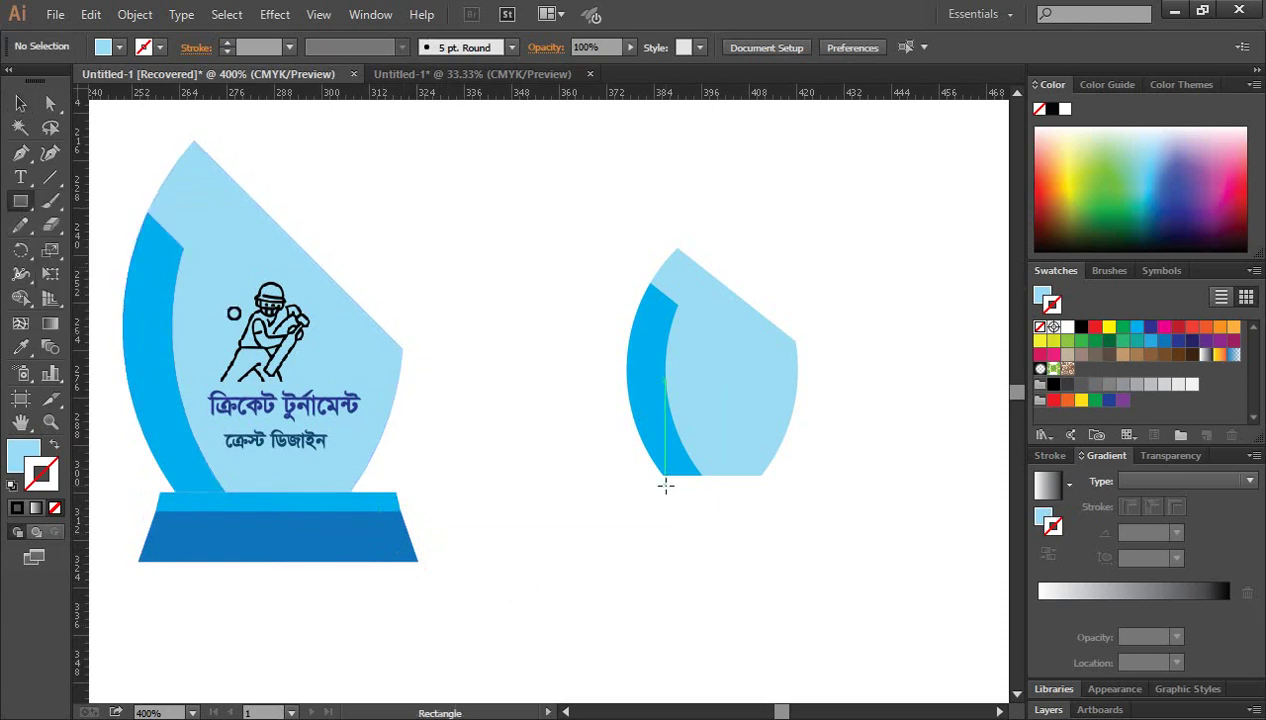
pyautogui.moveTo(663, 477); pyautogui.dragTo(760, 497)
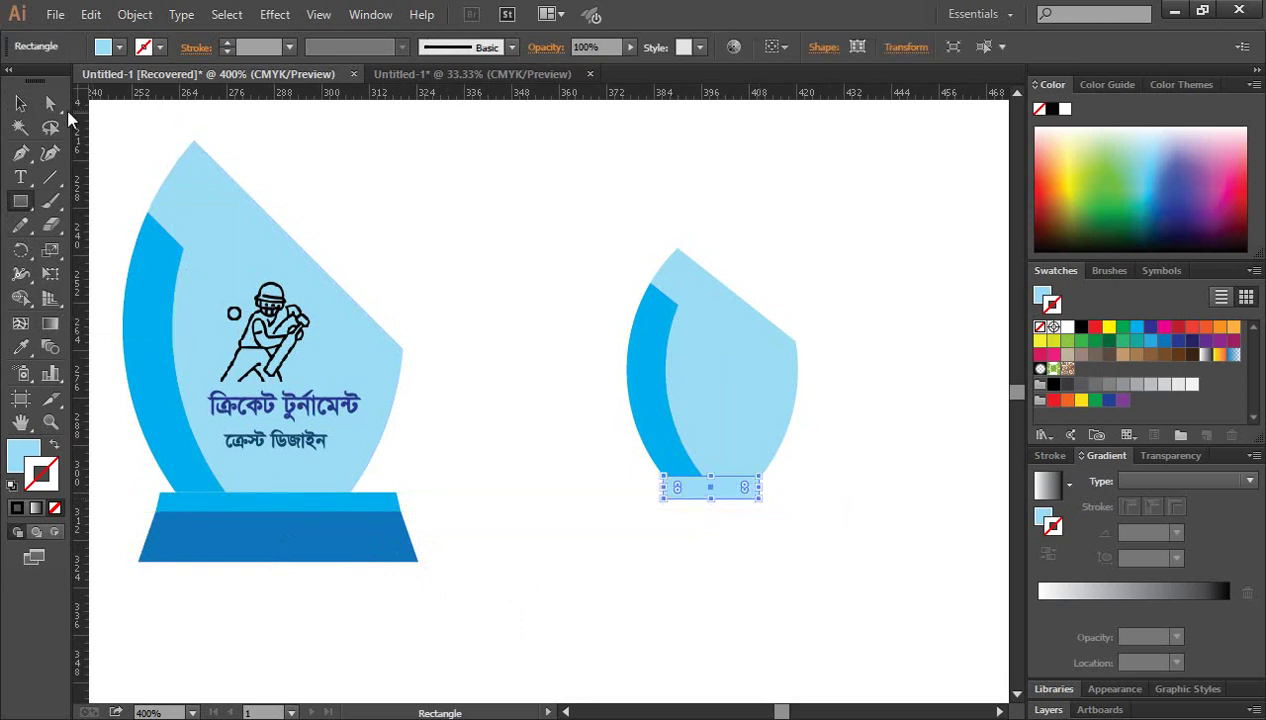
pyautogui.click(20, 103)
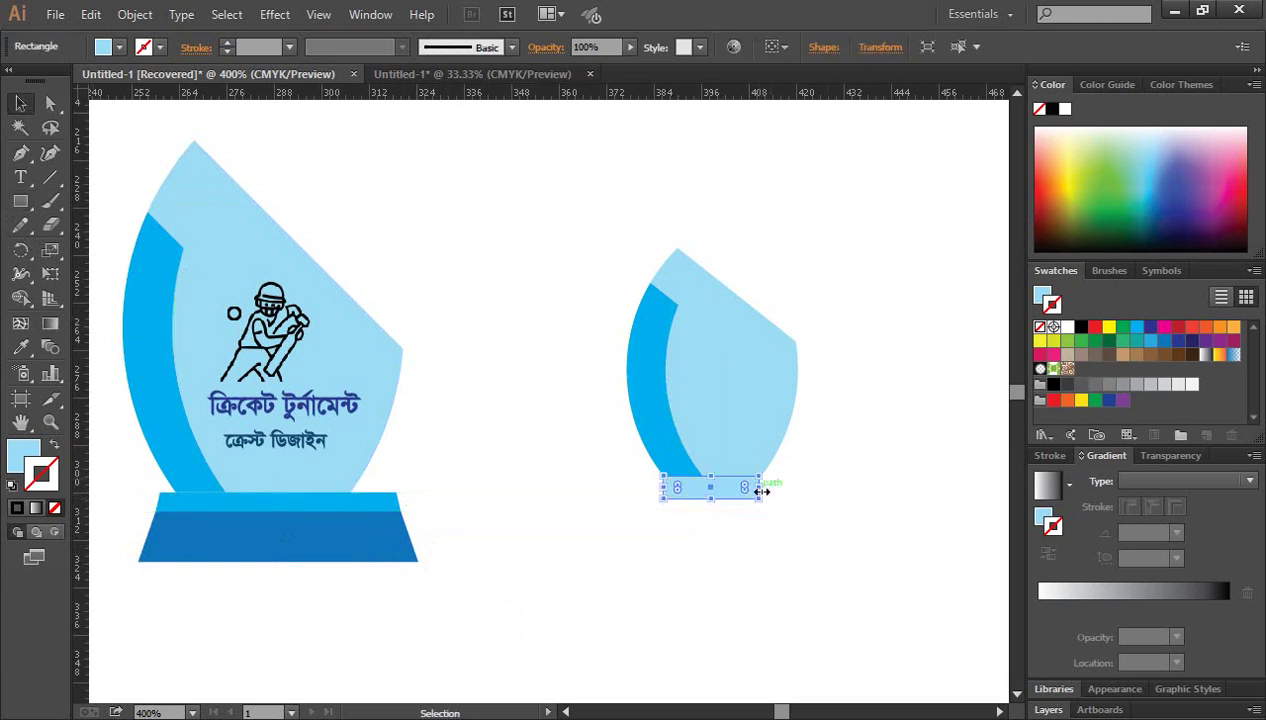
pyautogui.moveTo(765, 488); pyautogui.dragTo(768, 488)
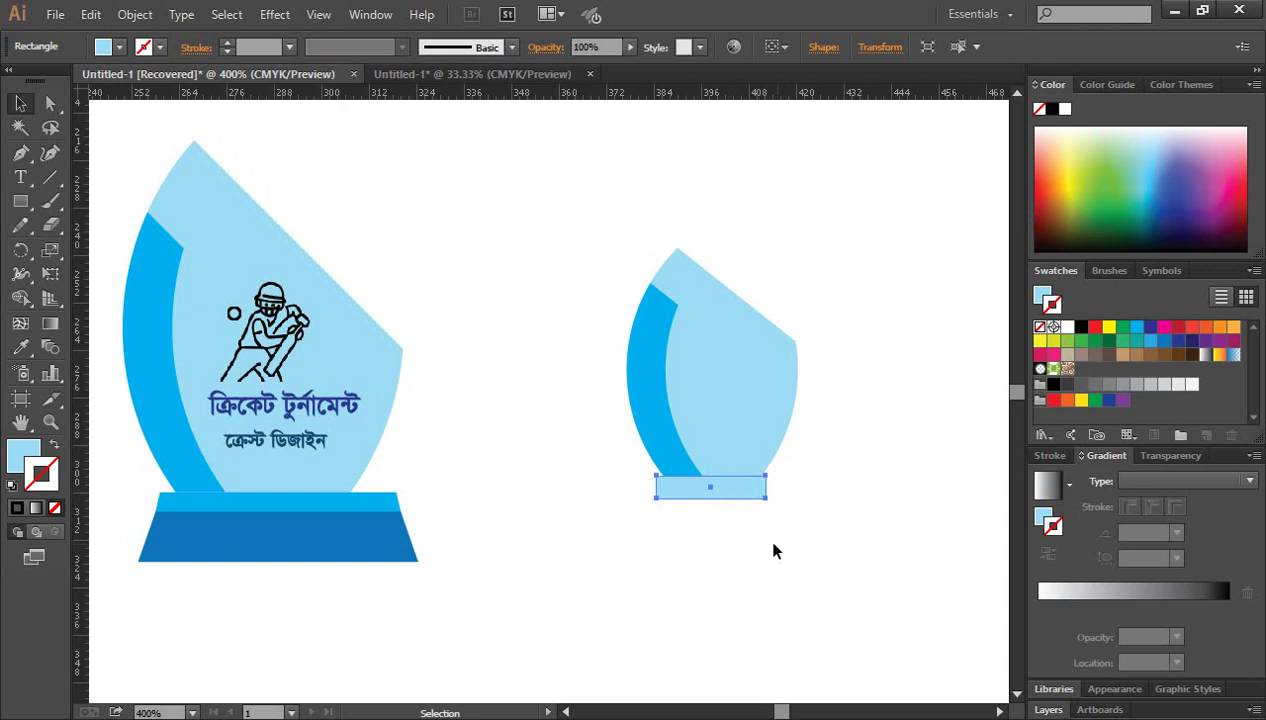
pyautogui.click(764, 536)
pyautogui.keyDown('ctrl'); pyautogui.click(704, 494); pyautogui.keyUp('ctrl')
pyautogui.moveTo(536, 397); pyautogui.dragTo(791, 574)
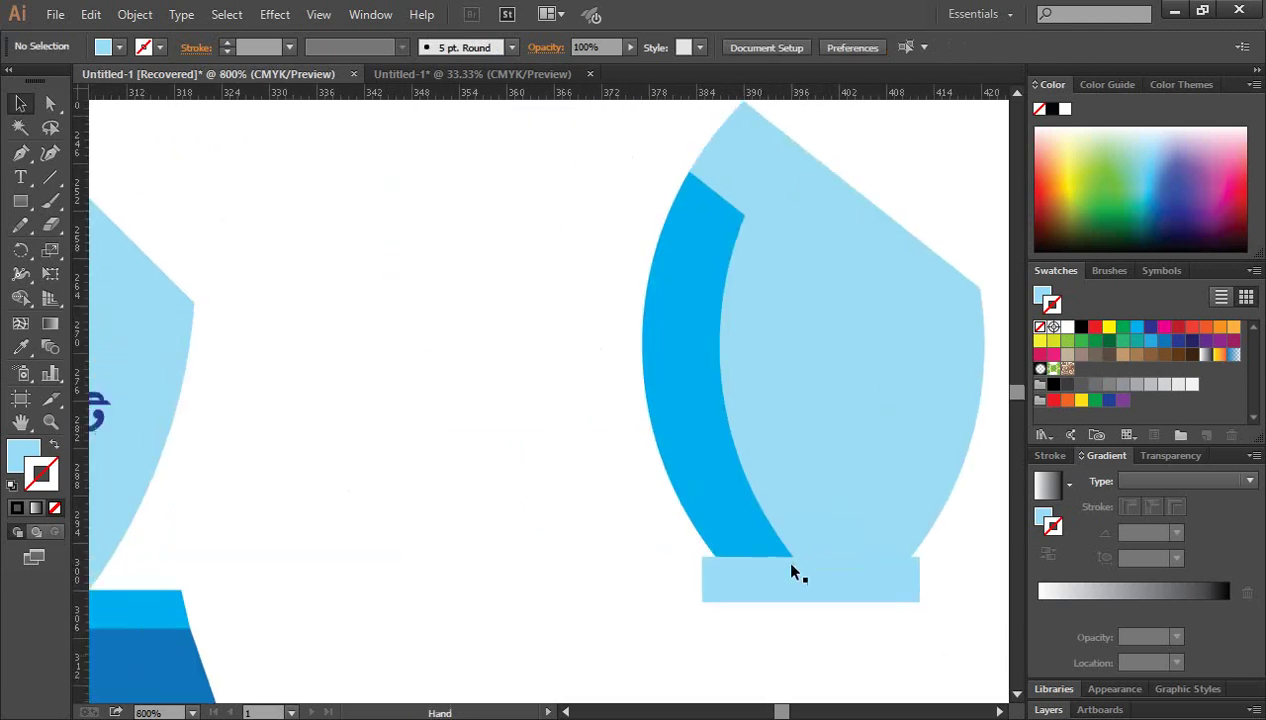
pyautogui.hotkey('ctrl', '-')
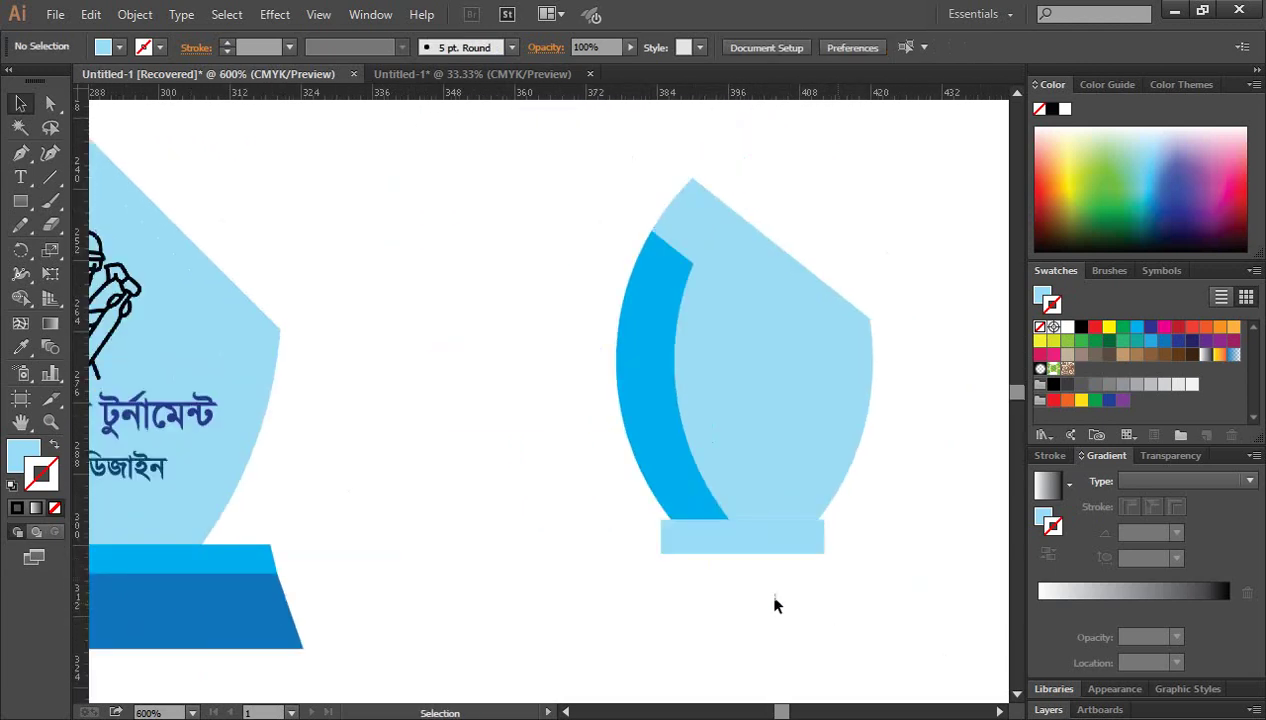
pyautogui.click(752, 545)
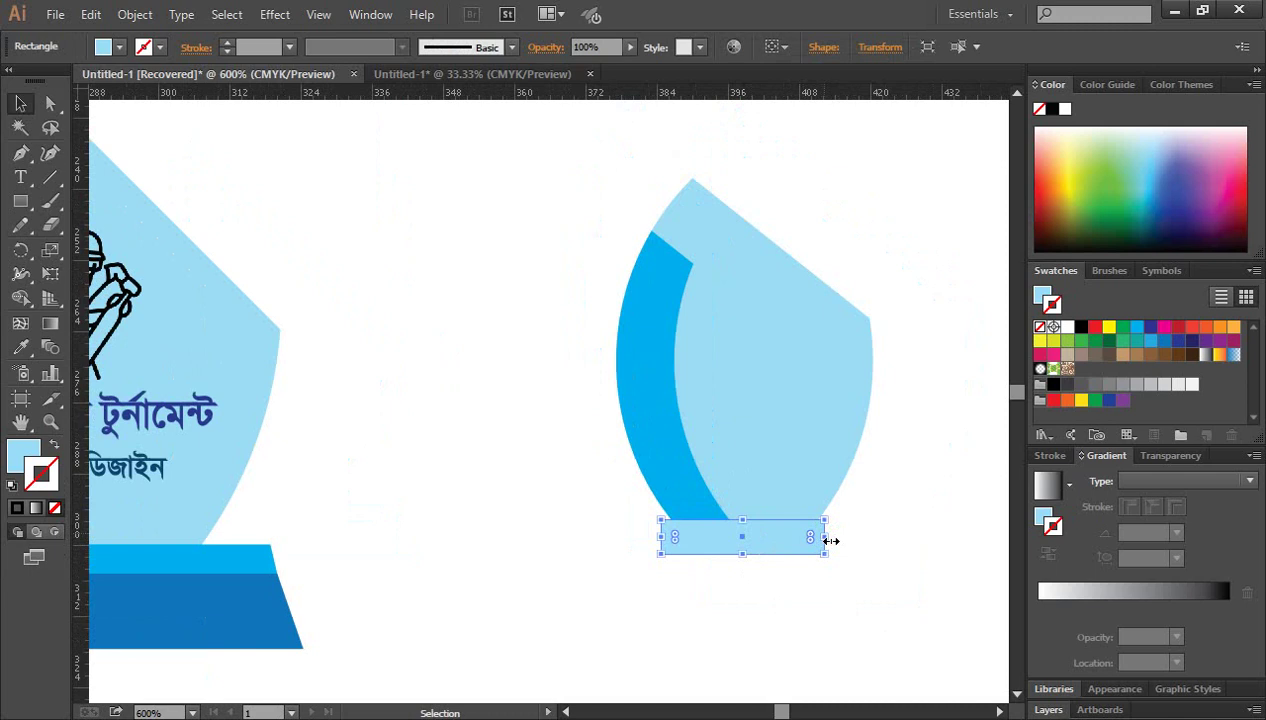
# Stretch the base rectangle wider and fill it with the arc's cyan.
pyautogui.moveTo(826, 537); pyautogui.dragTo(843, 572)
pyautogui.click(828, 571)
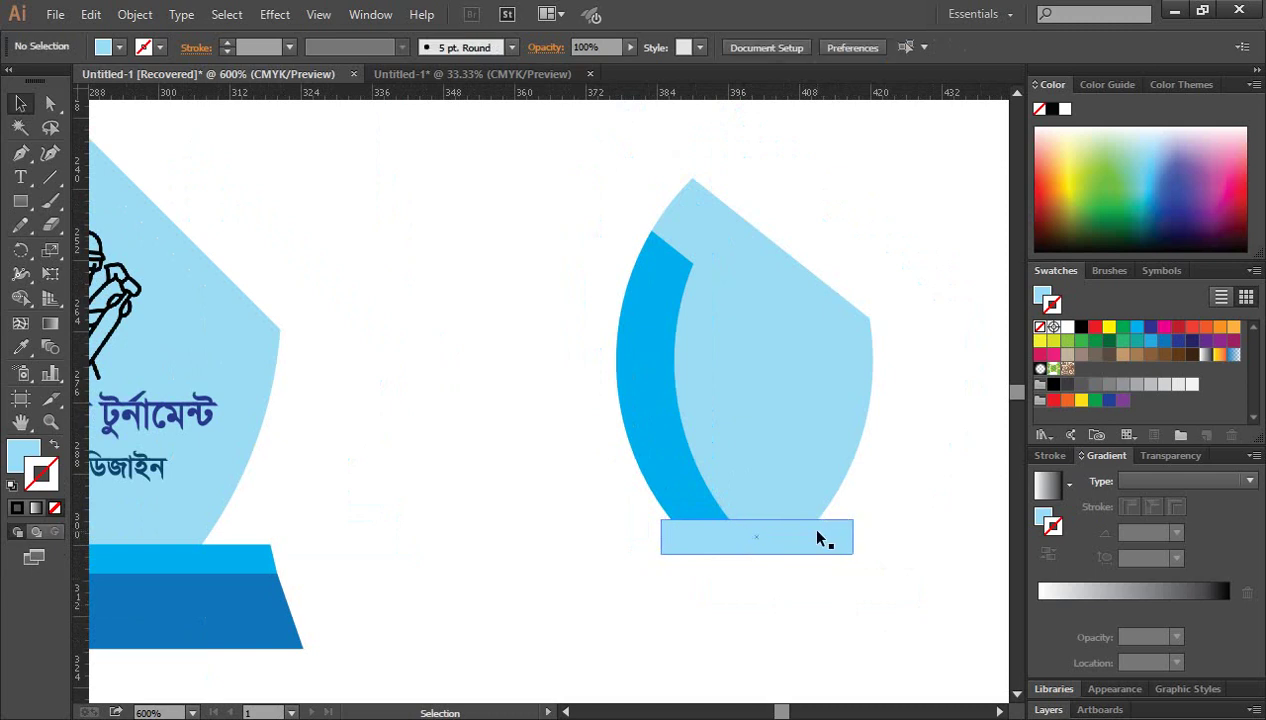
pyautogui.click(818, 536)
pyautogui.press('i')
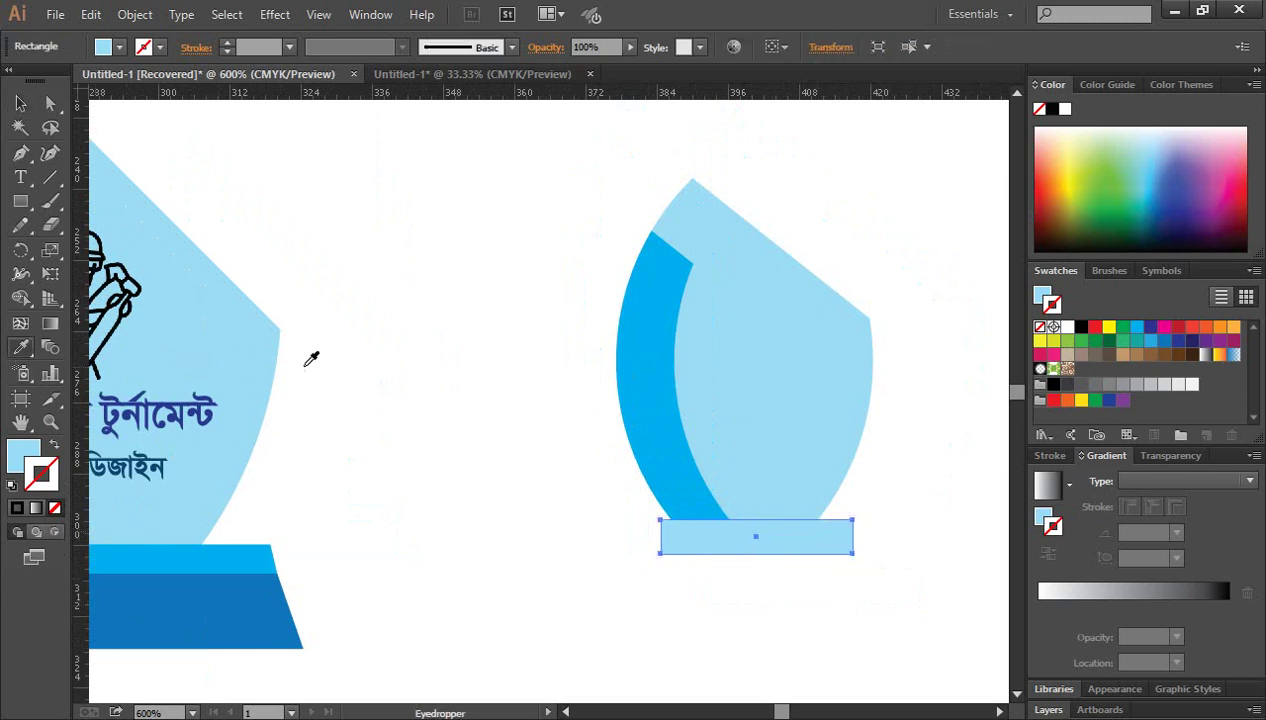
pyautogui.click(624, 324)
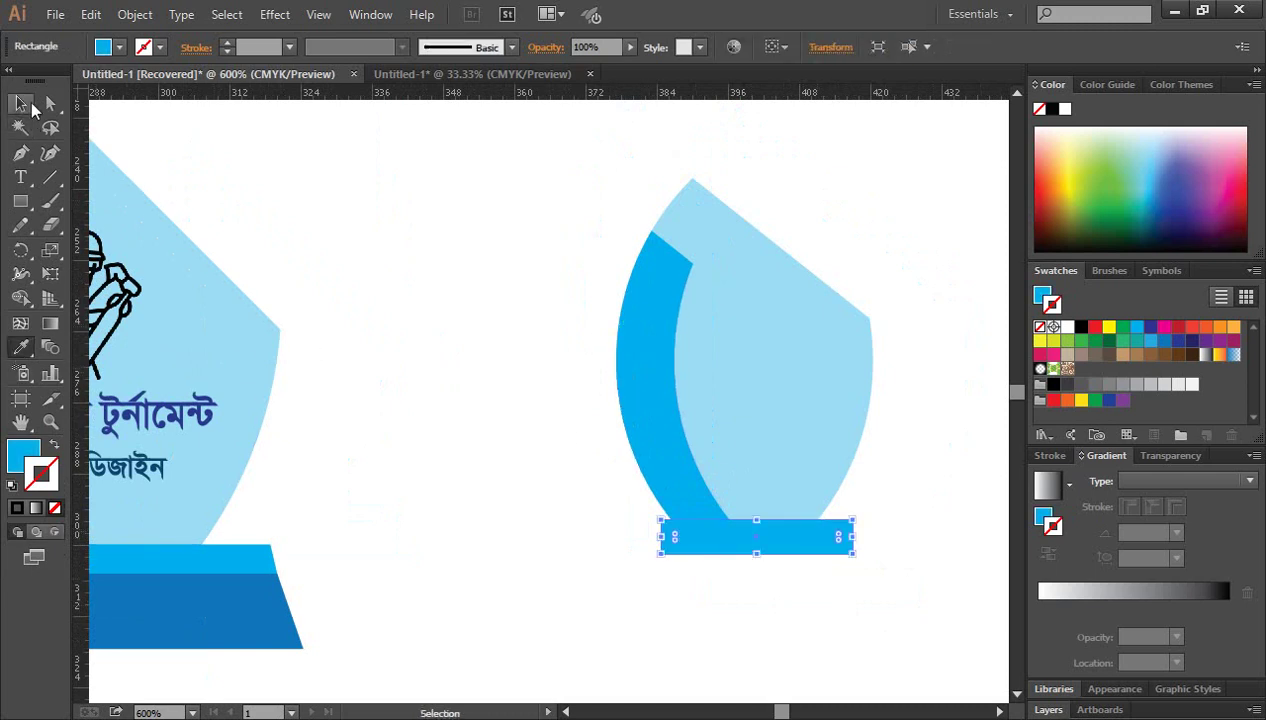
pyautogui.click(20, 103)
pyautogui.click(452, 325)
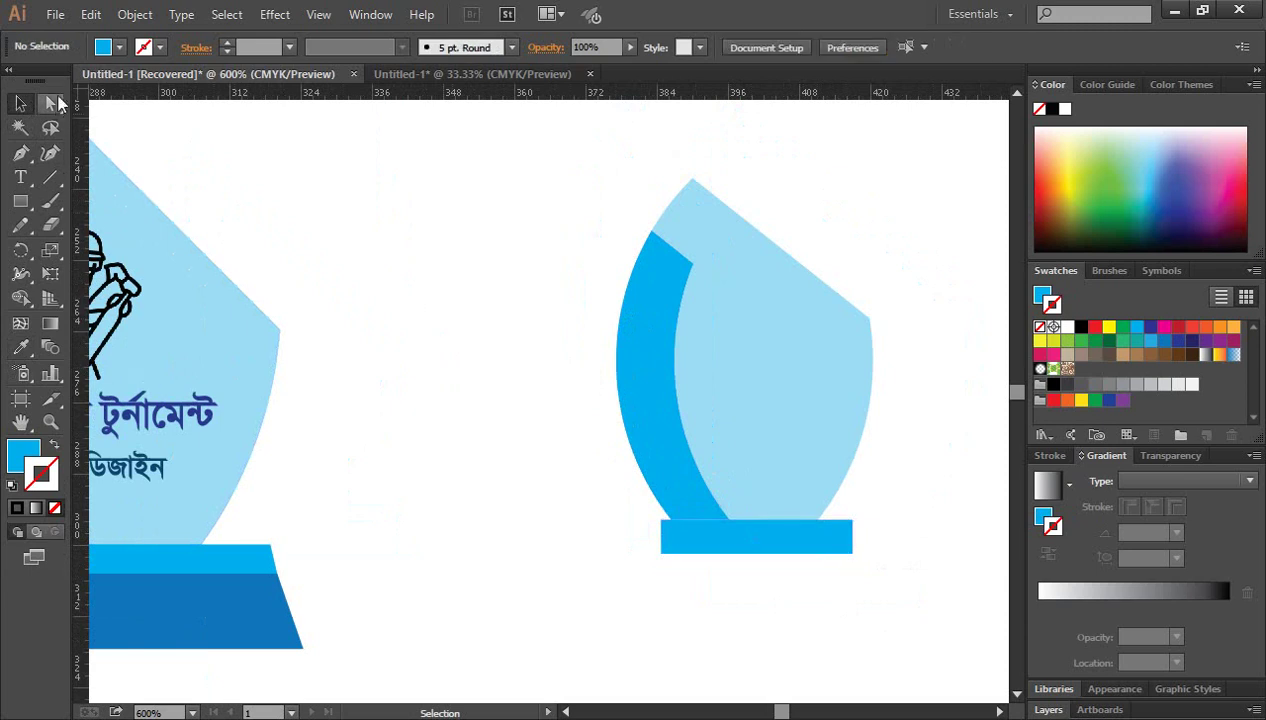
# Nudge the rectangle's bottom corners outward to form a flared trapezoid base.
pyautogui.click(50, 103)
pyautogui.moveTo(661, 553); pyautogui.dragTo(661, 556)
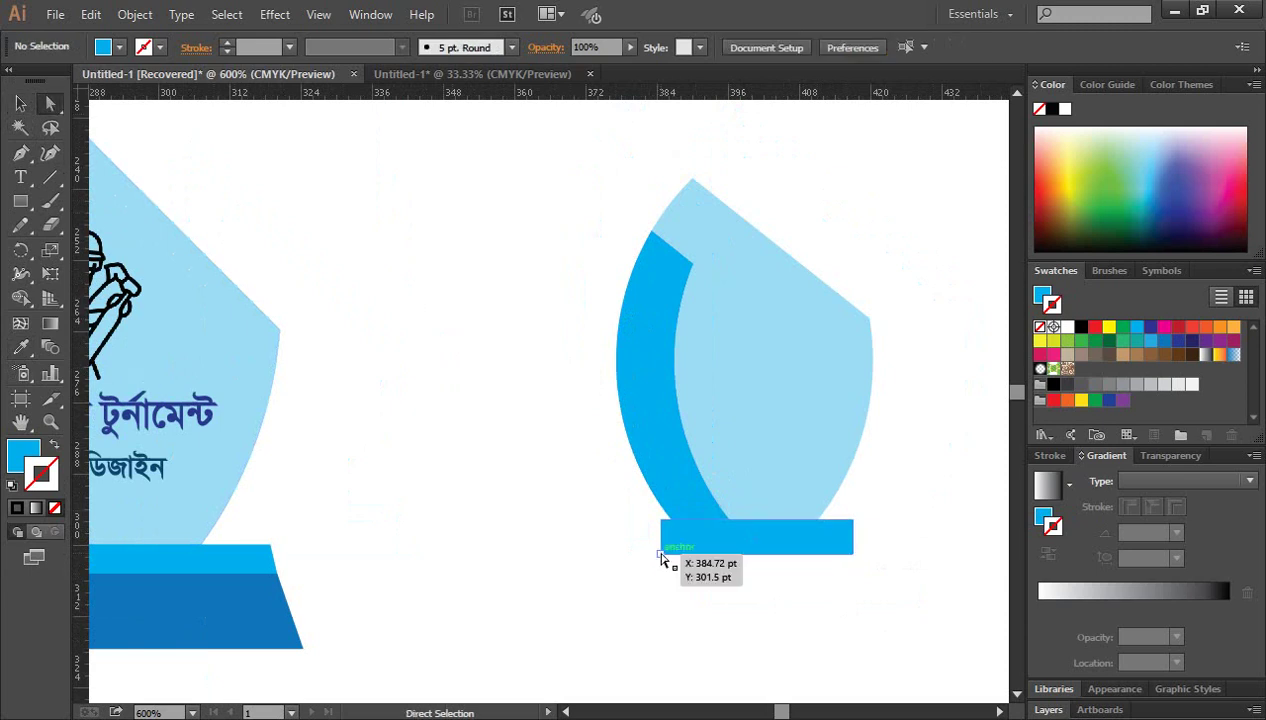
pyautogui.click(661, 556)
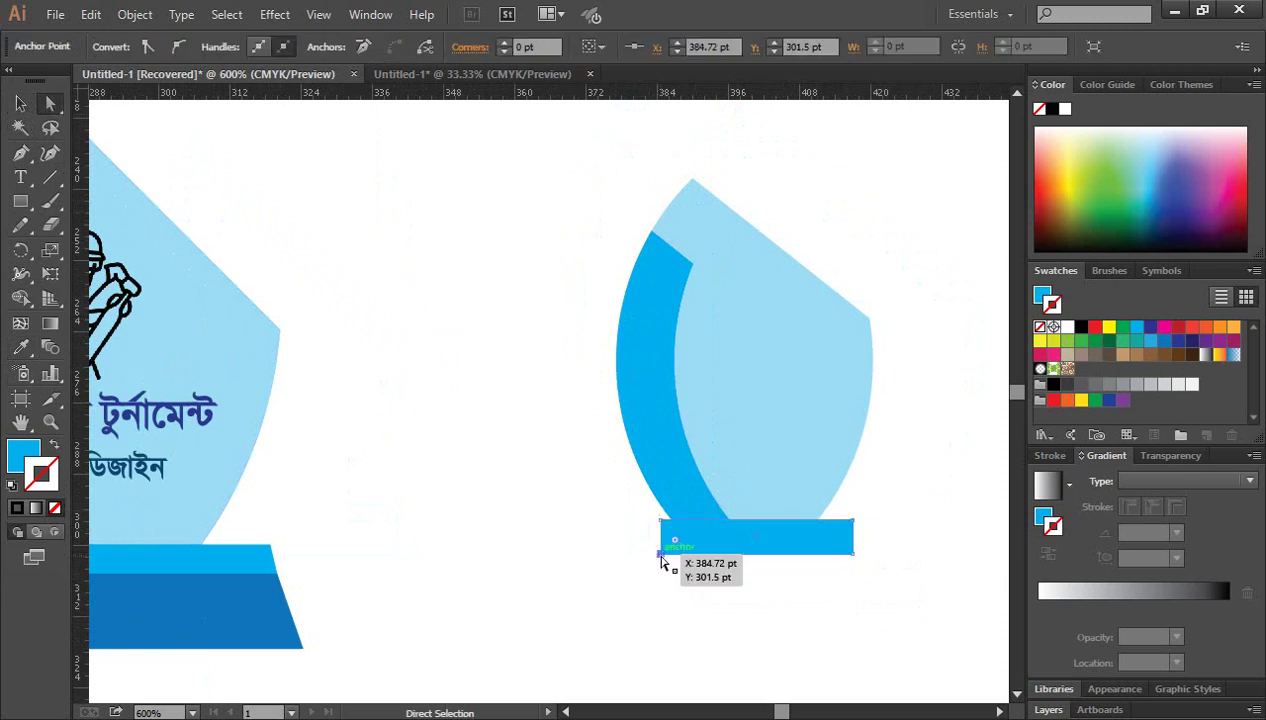
pyautogui.press('Left')
pyautogui.press('Left')
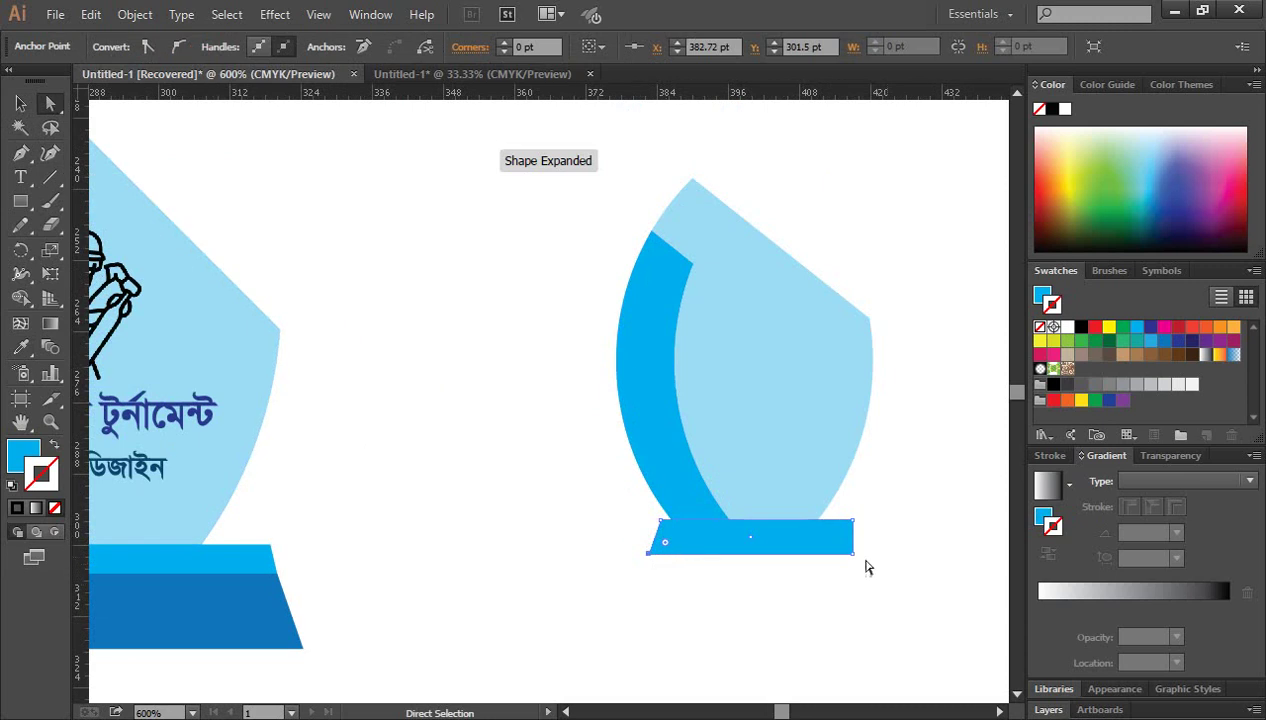
pyautogui.click(853, 553)
pyautogui.press('Right')
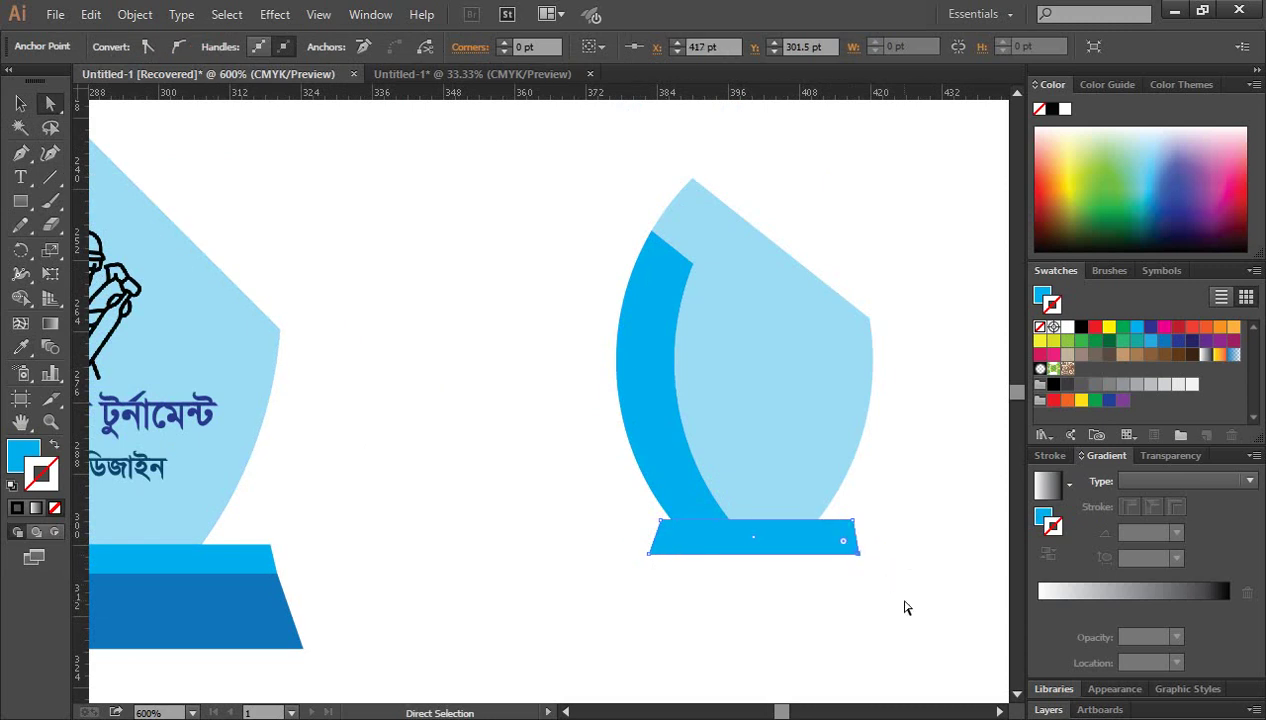
pyautogui.press('Right')
pyautogui.click(904, 605)
pyautogui.click(20, 103)
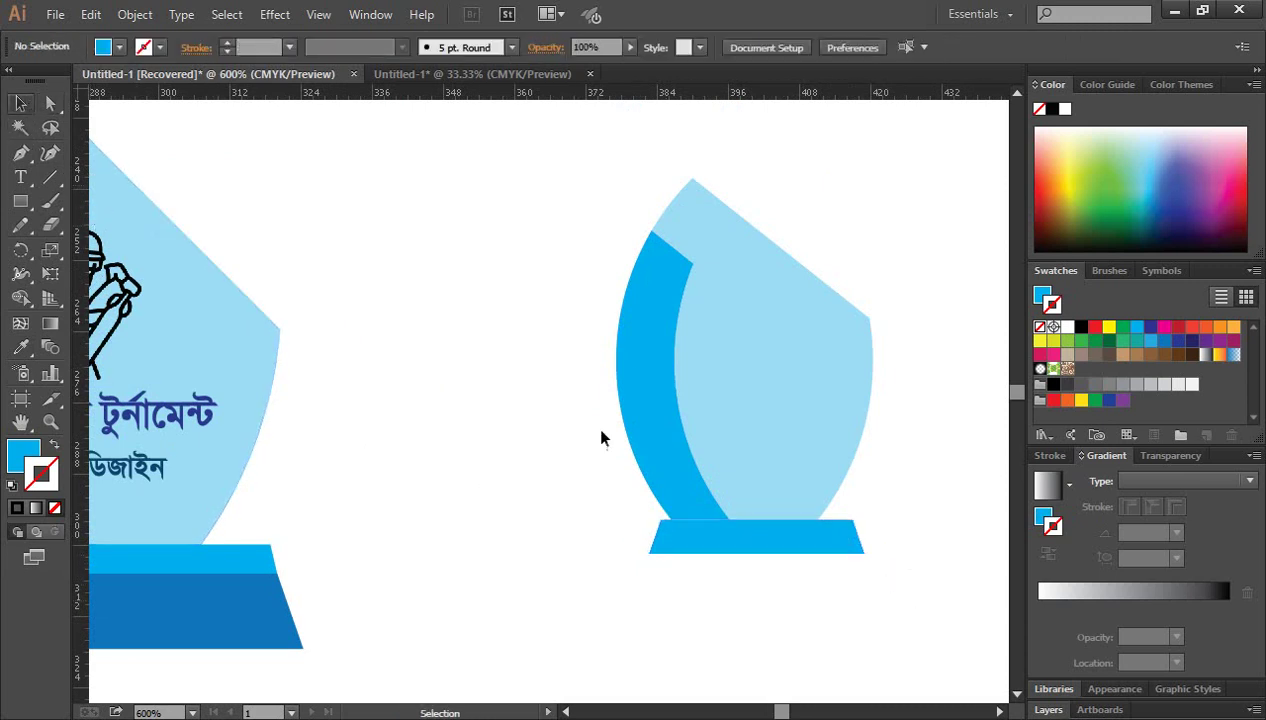
pyautogui.hotkey('ctrl', '+')
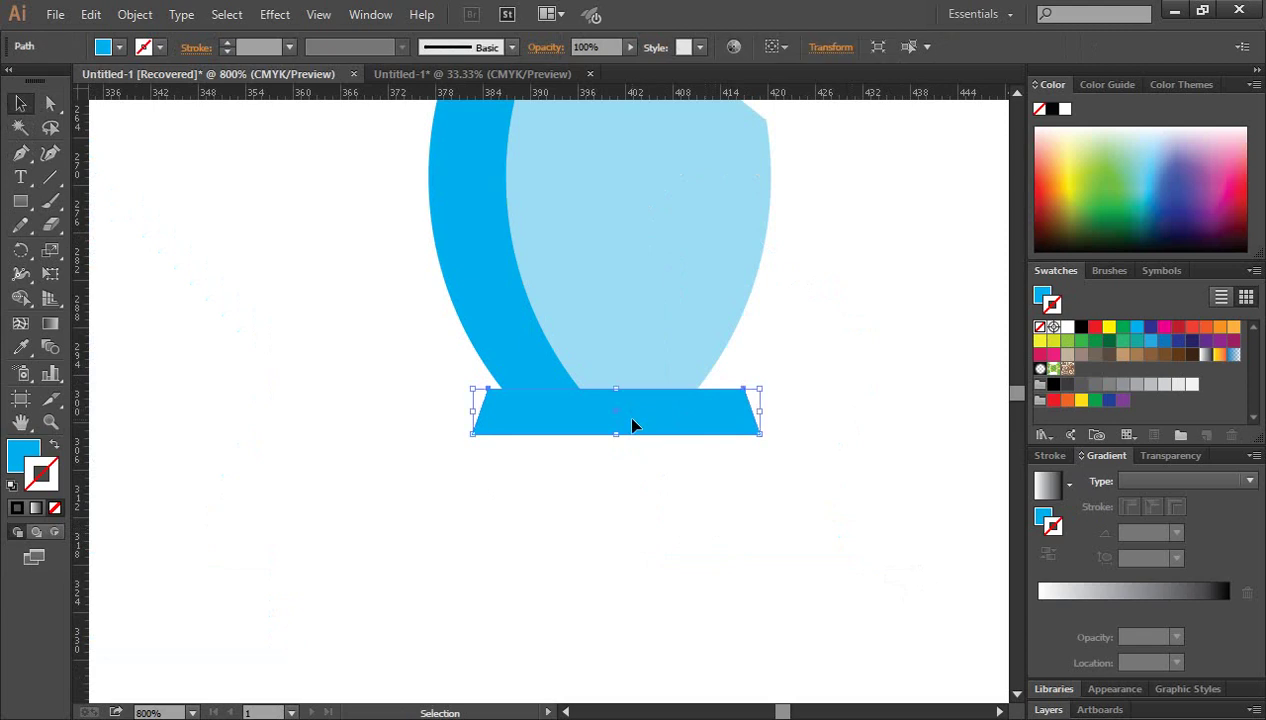
pyautogui.moveTo(632, 414); pyautogui.dragTo(634, 443)
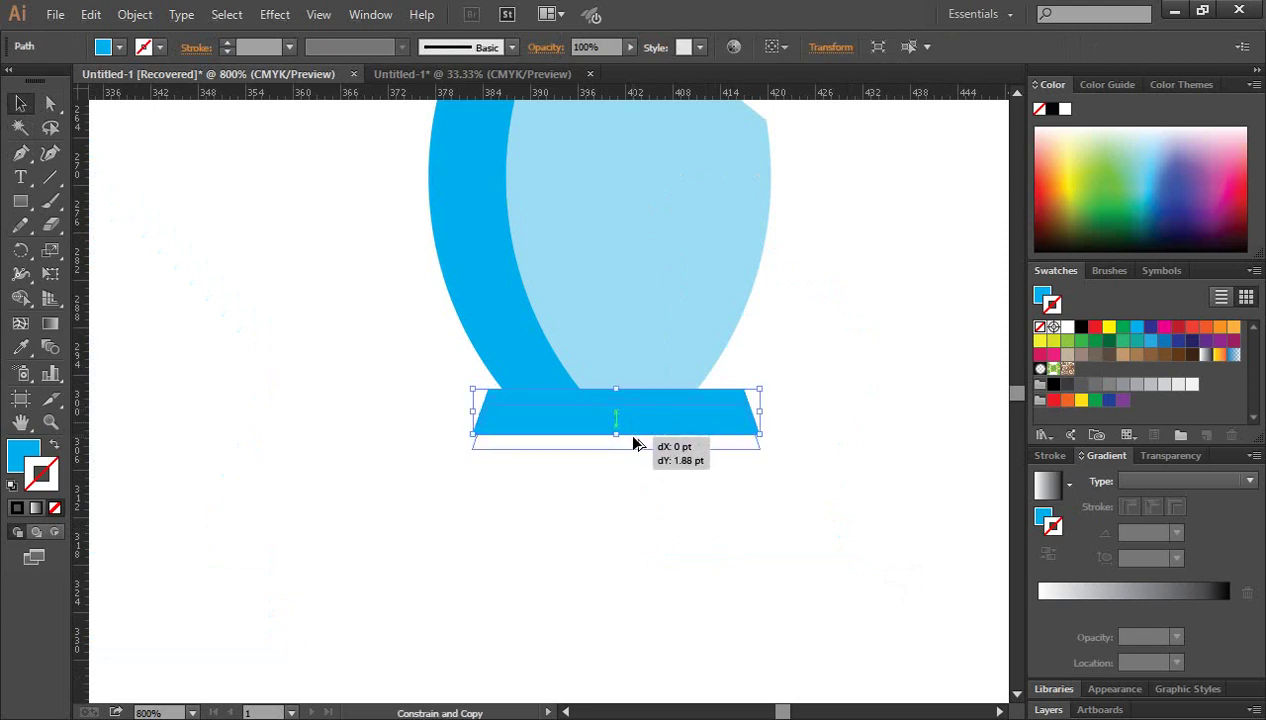
# Place a wider copy of the base below the cyan strip, filled dark blue with no stroke.
pyautogui.moveTo(634, 443); pyautogui.dragTo(634, 443)
pyautogui.moveTo(758, 435); pyautogui.dragTo(770, 436)
pyautogui.click(853, 486)
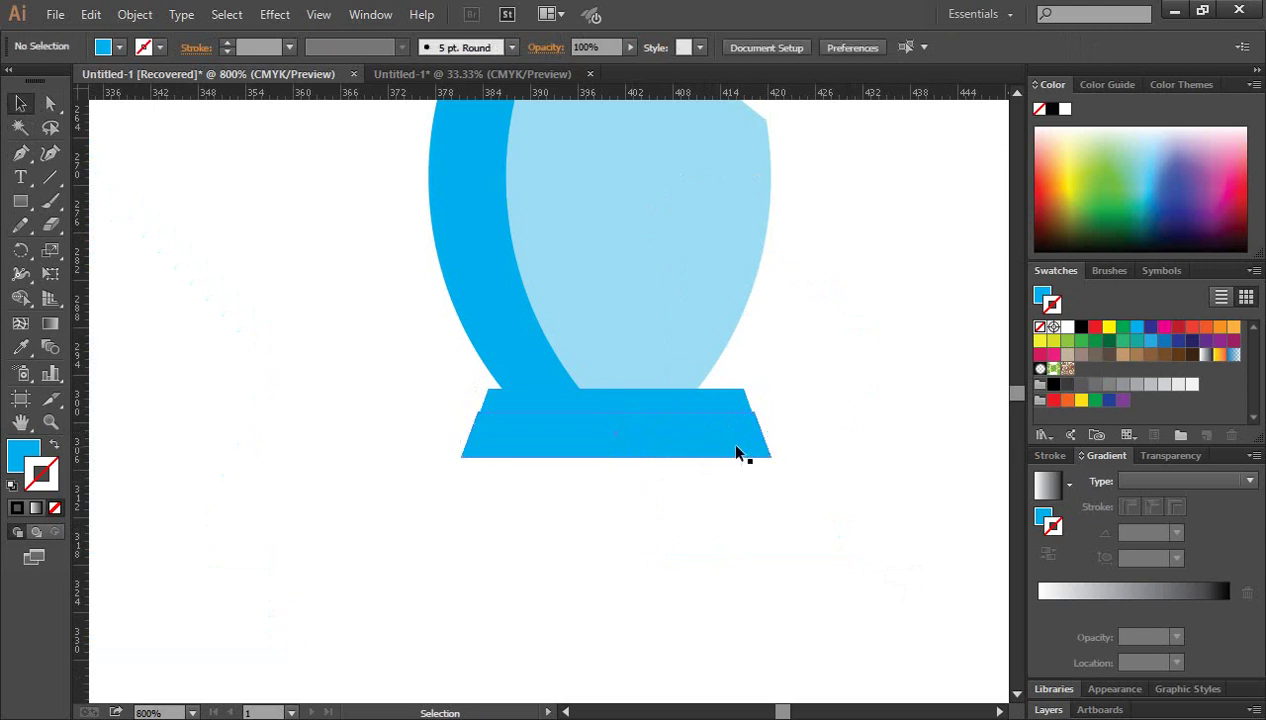
pyautogui.click(727, 439)
pyautogui.press('x')
pyautogui.click(1163, 342)
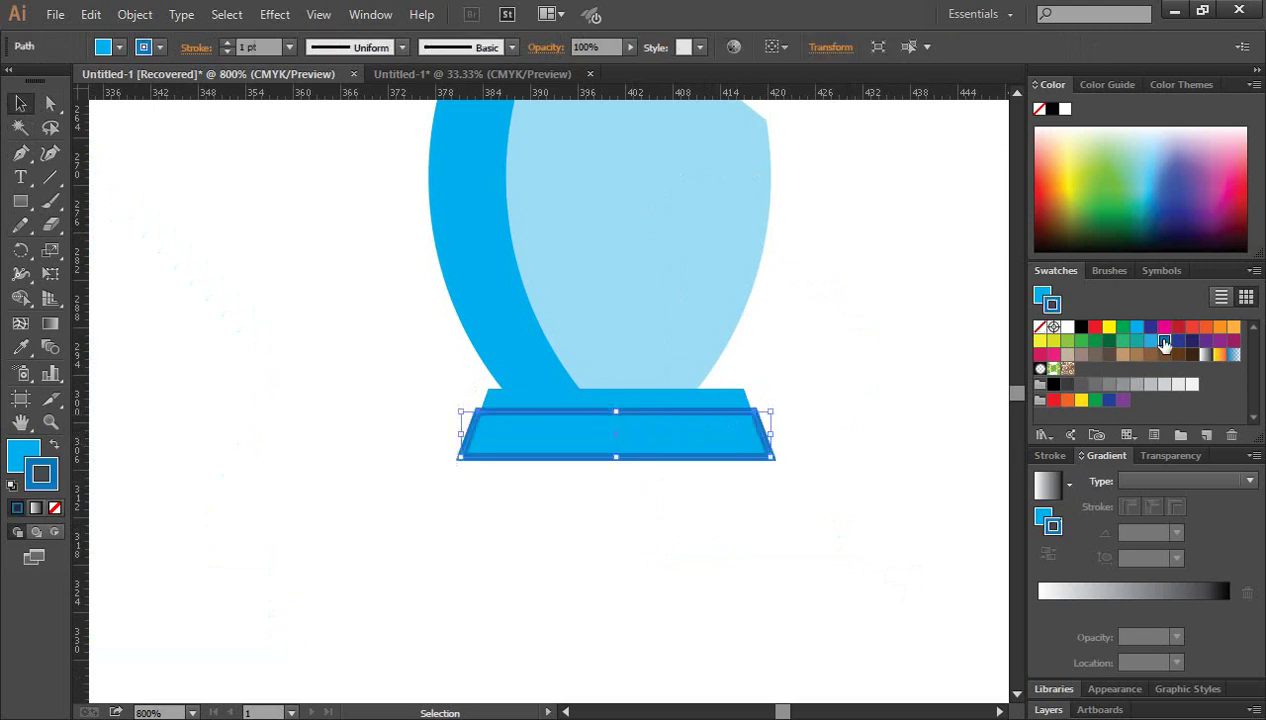
pyautogui.click(55, 452)
pyautogui.click(55, 508)
pyautogui.click(291, 531)
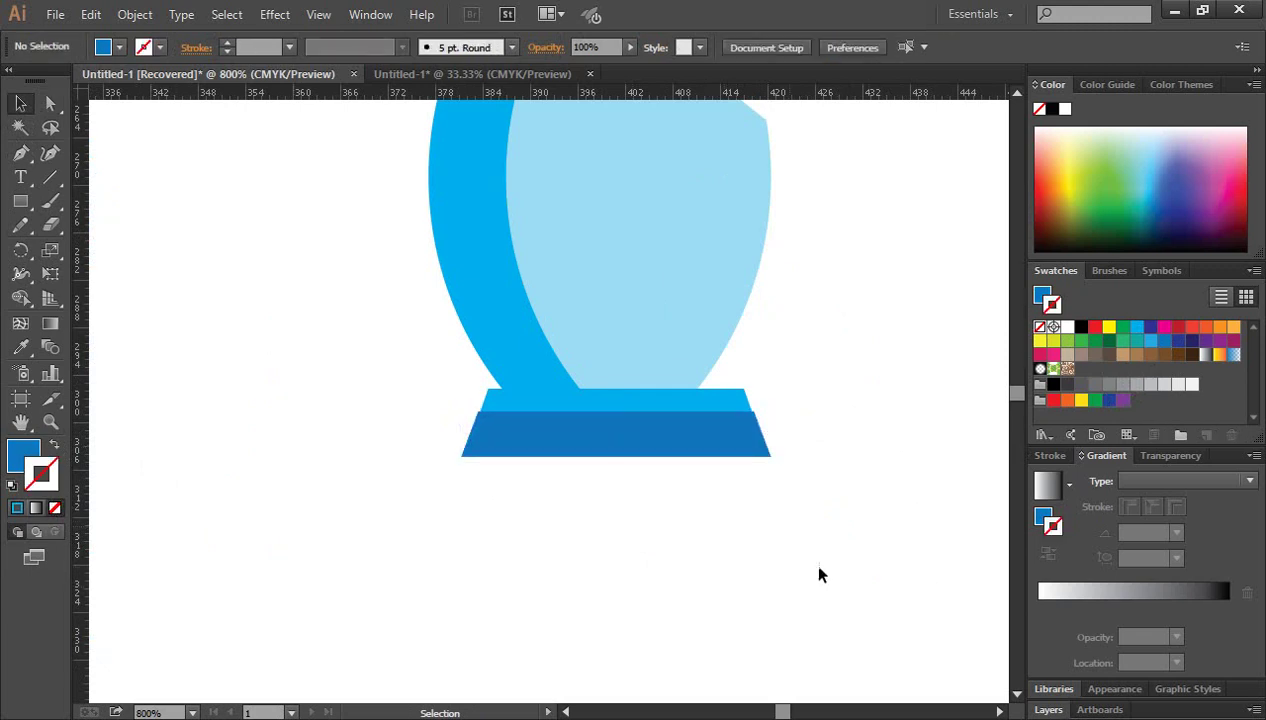
# Align the lower base's corner anchors with the cyan strip's slanted edges using Direct Selection.
pyautogui.moveTo(551, 432); pyautogui.dragTo(736, 417)
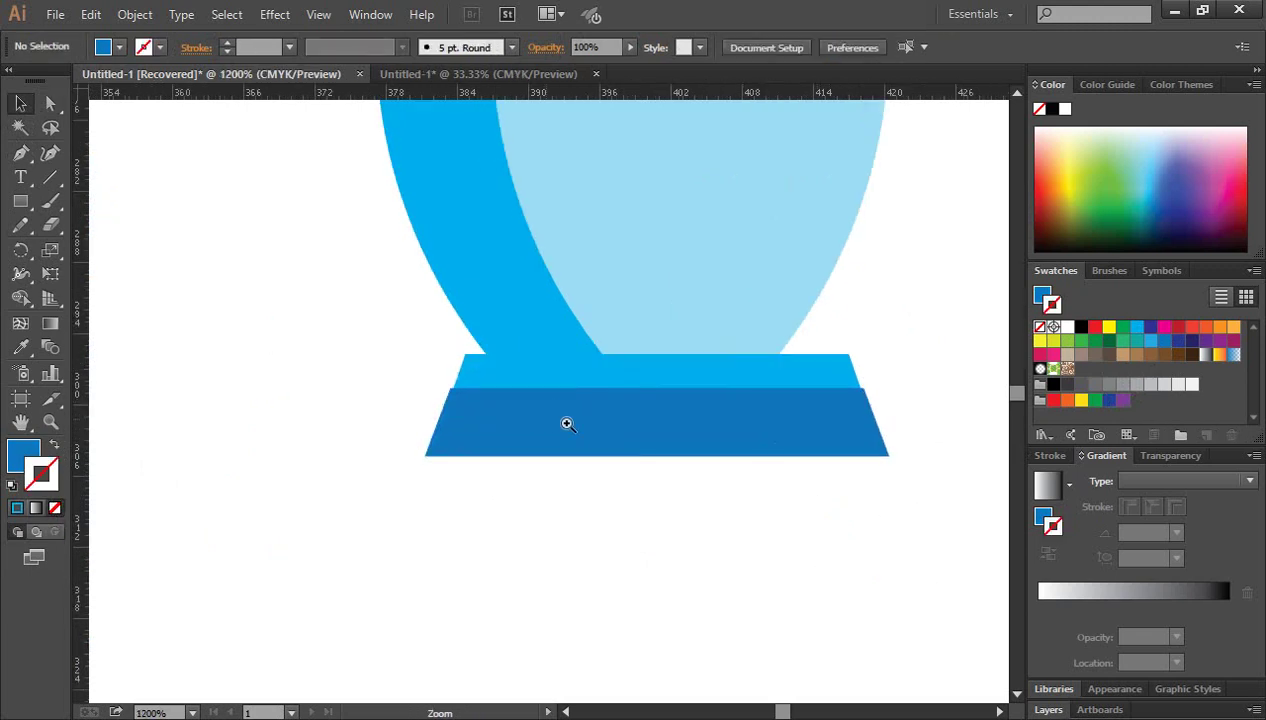
pyautogui.click(466, 387)
pyautogui.click(426, 379)
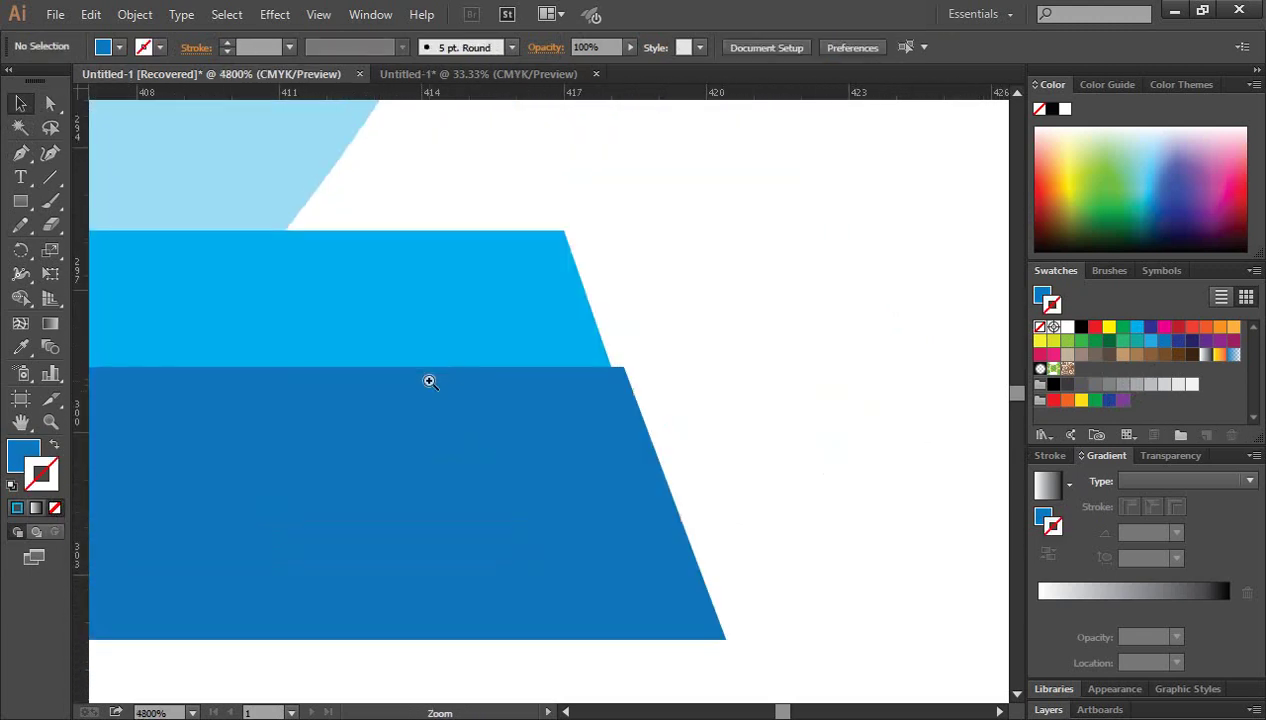
pyautogui.click(52, 104)
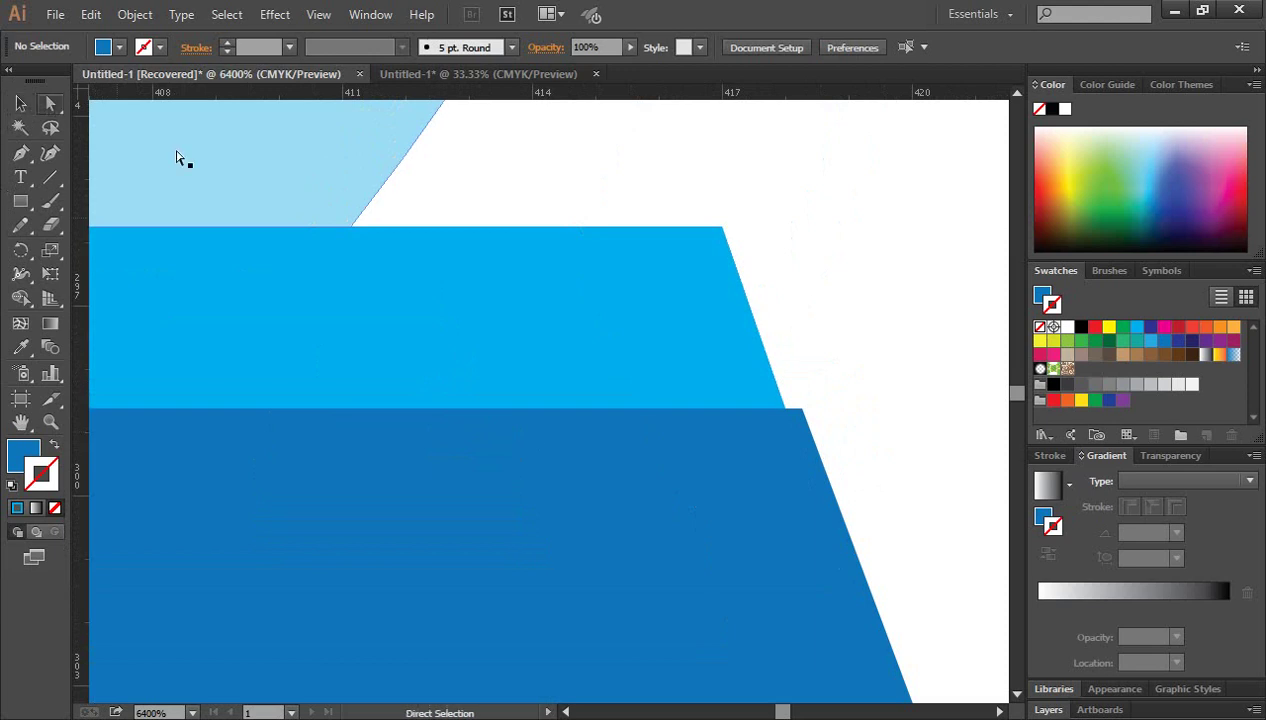
pyautogui.click(799, 411)
pyautogui.moveTo(799, 411); pyautogui.dragTo(788, 415)
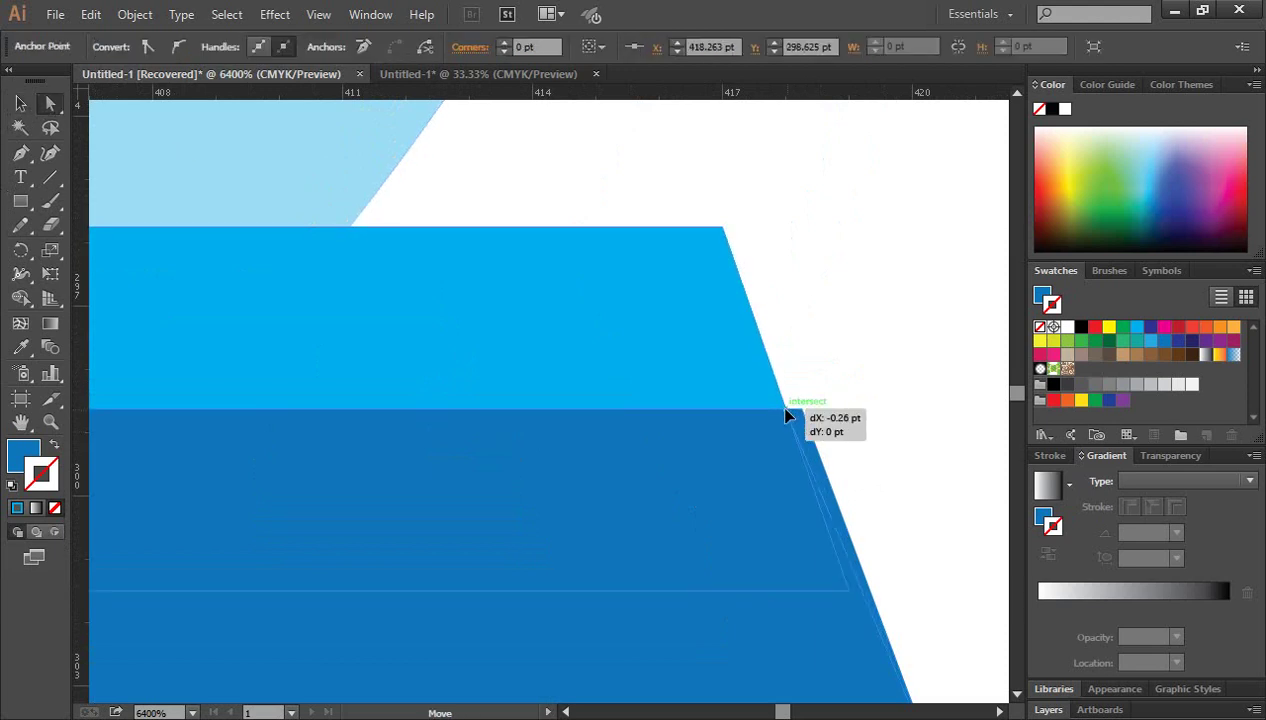
pyautogui.click(879, 452)
pyautogui.press('space')
pyautogui.moveTo(429, 447)
pyautogui.mouseDown()
pyautogui.moveTo(384, 432)
pyautogui.moveTo(314, 452)
pyautogui.moveTo(356, 469)
pyautogui.moveTo(430, 460)
pyautogui.mouseUp()
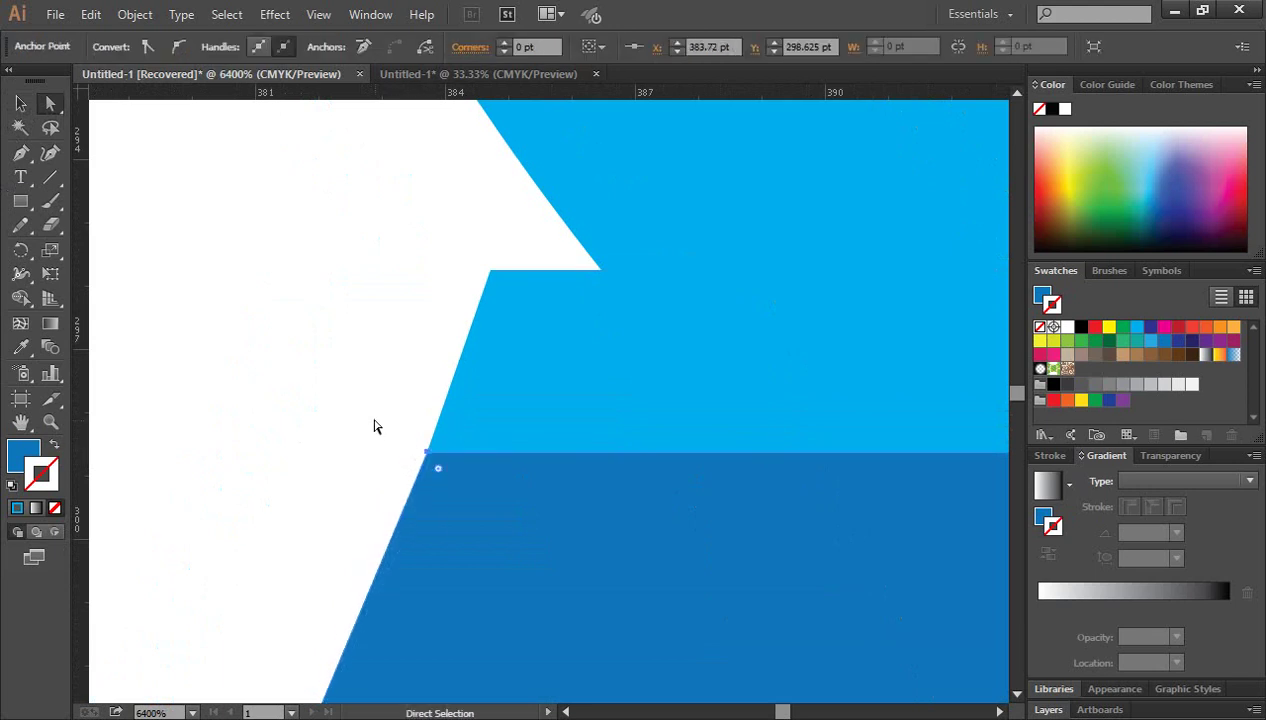
pyautogui.click(375, 427)
pyautogui.hotkey('ctrl', '-')
pyautogui.hotkey('ctrl', '-')
pyautogui.hotkey('ctrl', '-')
pyautogui.hotkey('ctrl', '-')
pyautogui.hotkey('ctrl', '-')
pyautogui.hotkey('ctrl', '-')
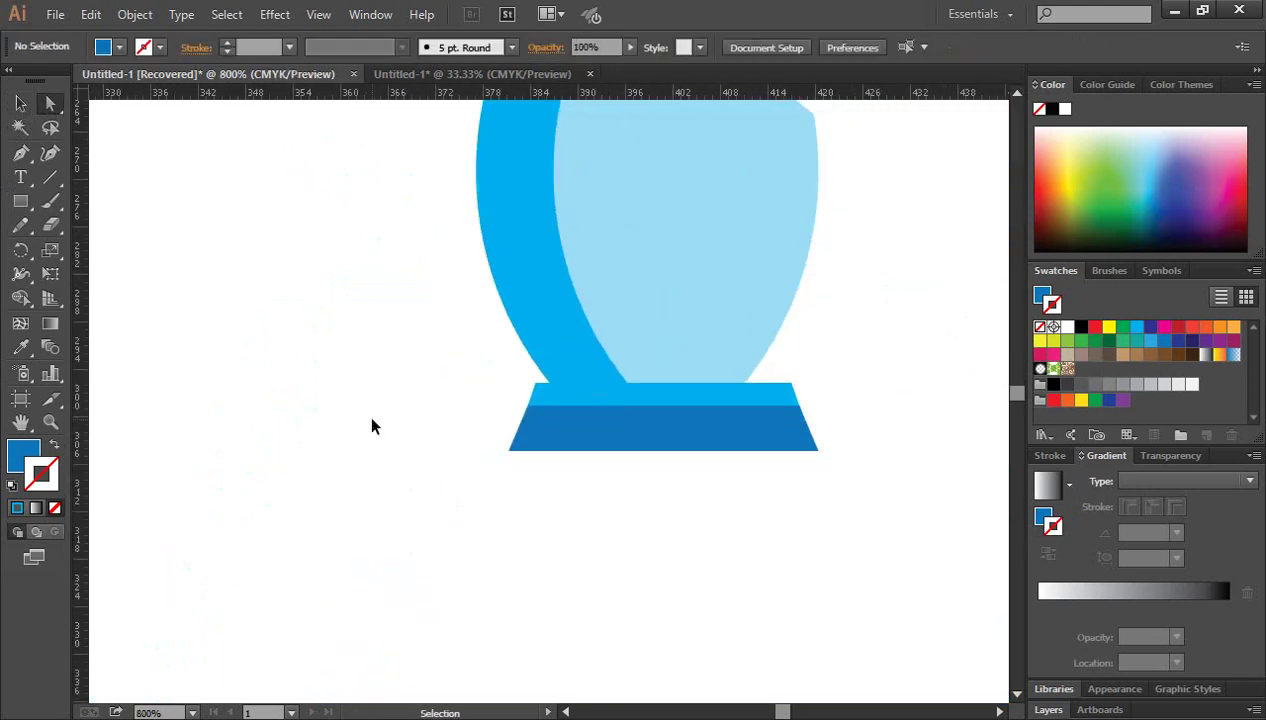
pyautogui.hotkey('ctrl', '-')
pyautogui.scroll(2, 851, 511)
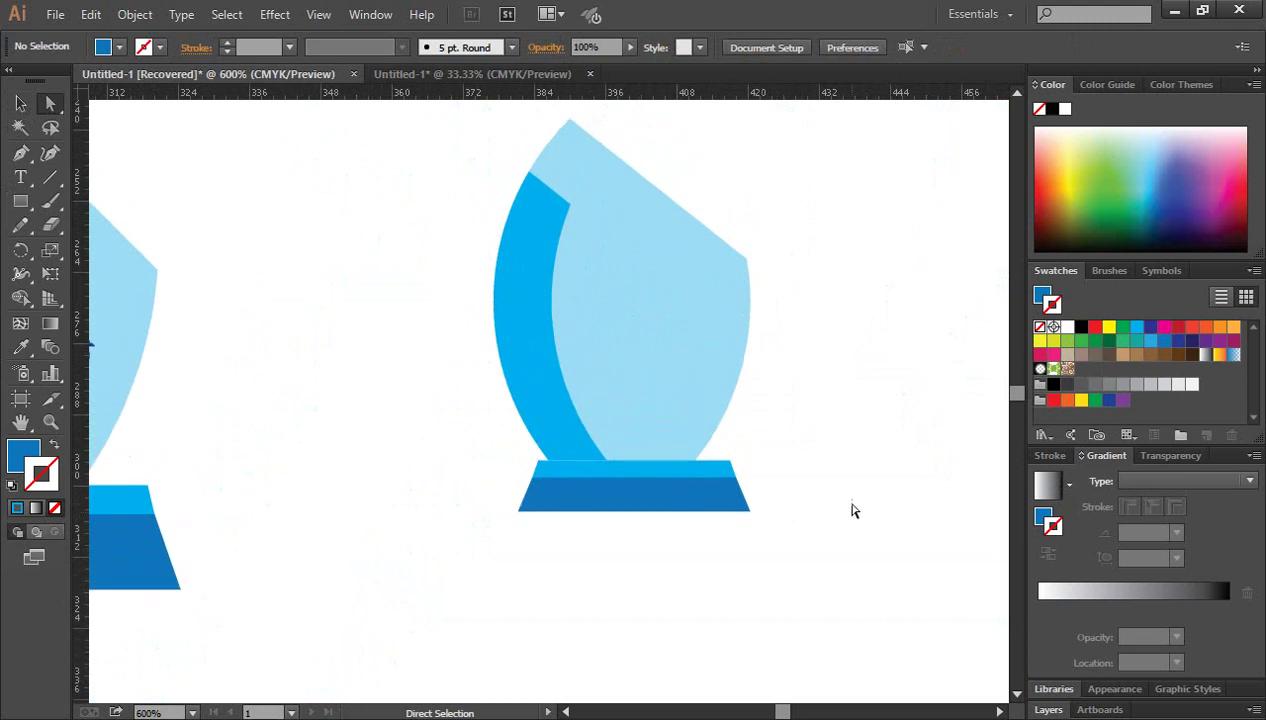
pyautogui.scroll(1, 814, 574)
pyautogui.hscroll(-5, 814, 574)
pyautogui.hscroll(-3, 862, 557)
pyautogui.hscroll(3, 661, 576)
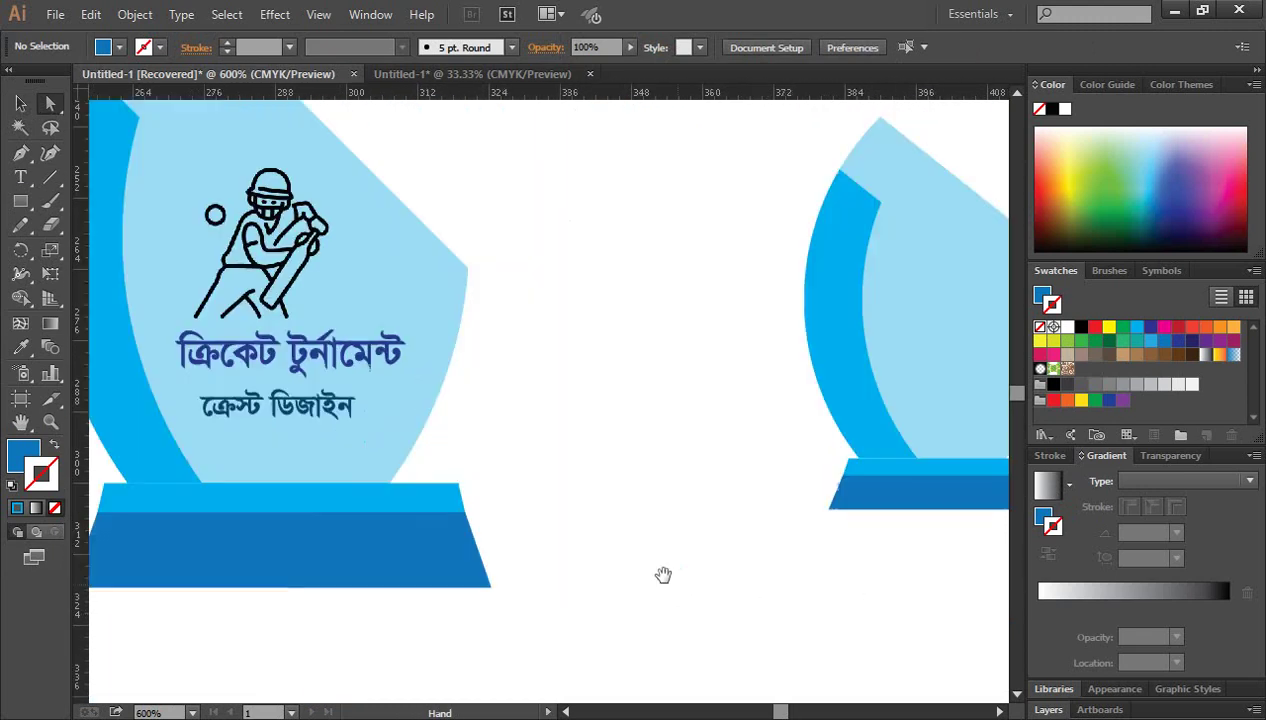
pyautogui.hscroll(5, 659, 605)
pyautogui.hotkey('ctrl', '-')
pyautogui.hotkey('ctrl', '-')
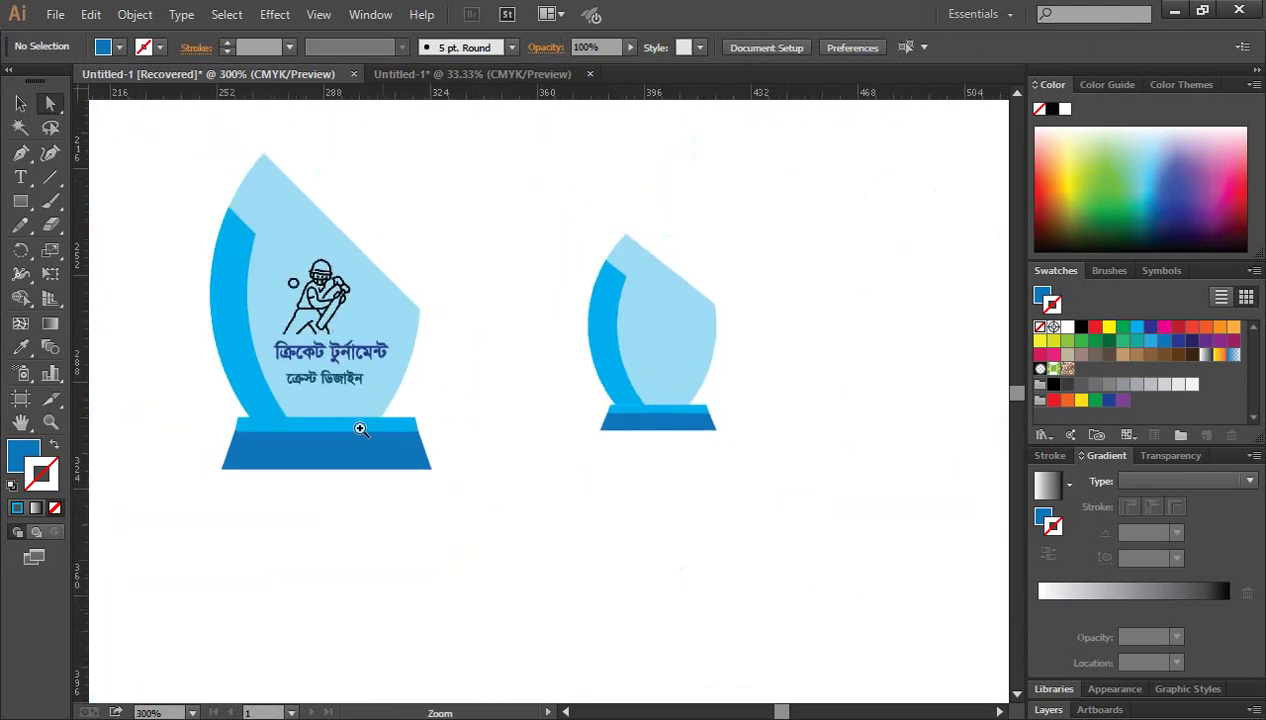
pyautogui.hotkey('ctrl', '+')
pyautogui.scroll(1, 562, 390)
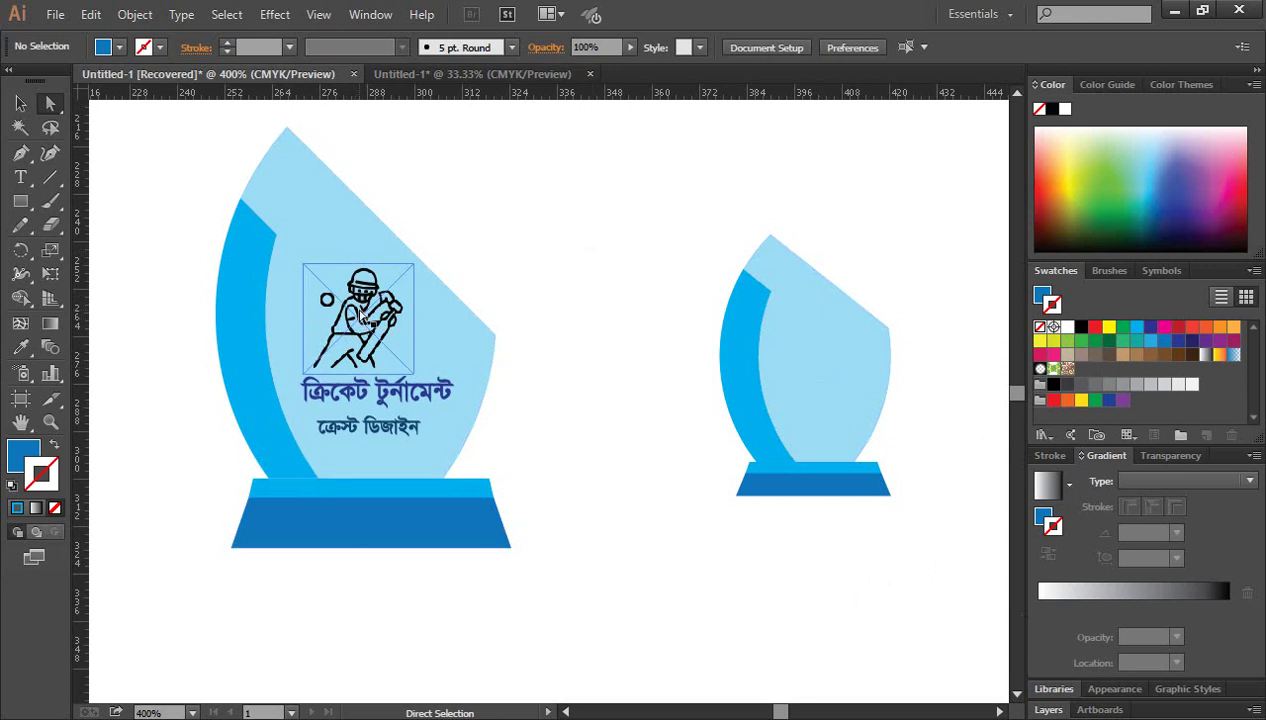
# Drag the downloaded cricket.png from Chrome's Flaticon results over to the Illustrator window.
pyautogui.hotkey('alt', 'Tab')
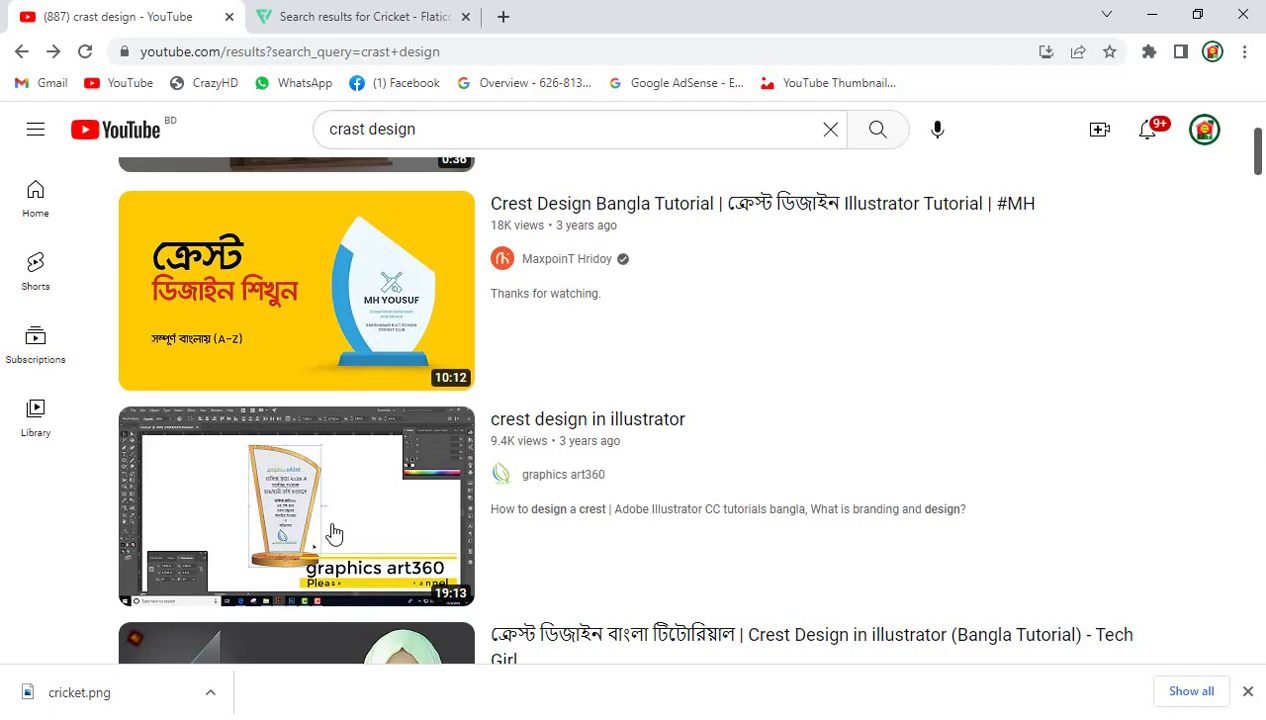
pyautogui.click(376, 19)
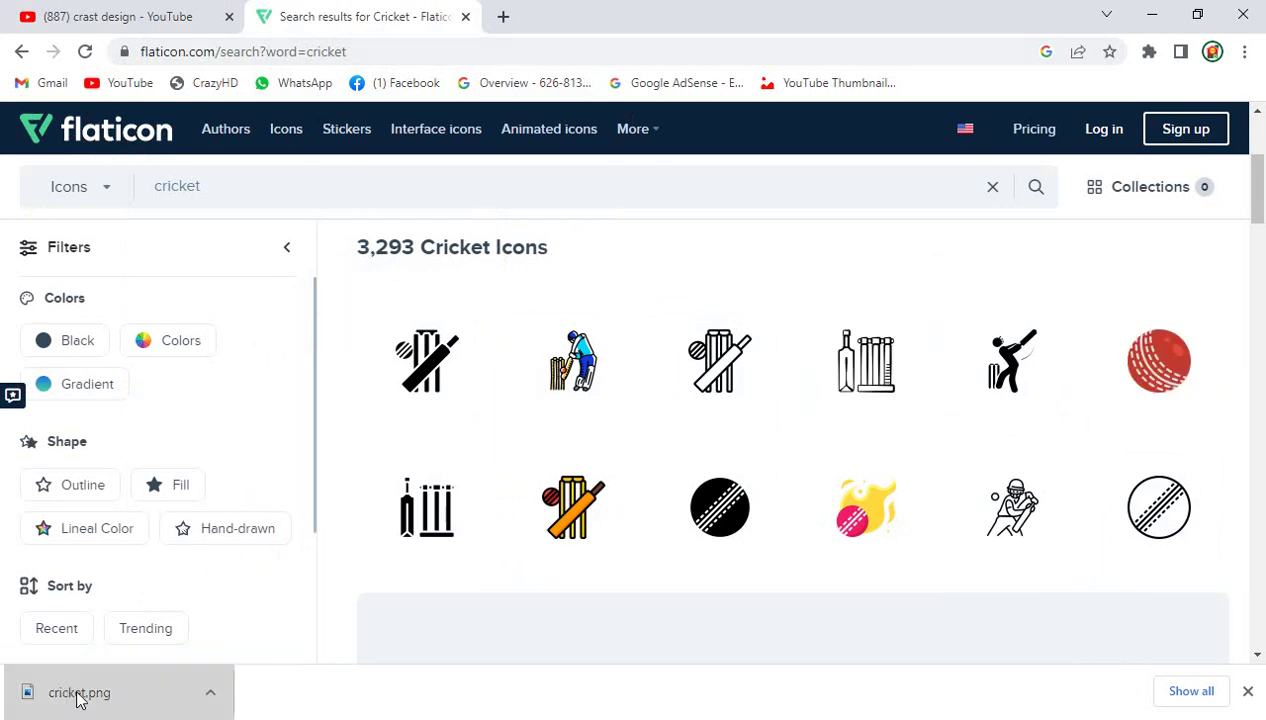
pyautogui.moveTo(72, 700); pyautogui.dragTo(339, 712)
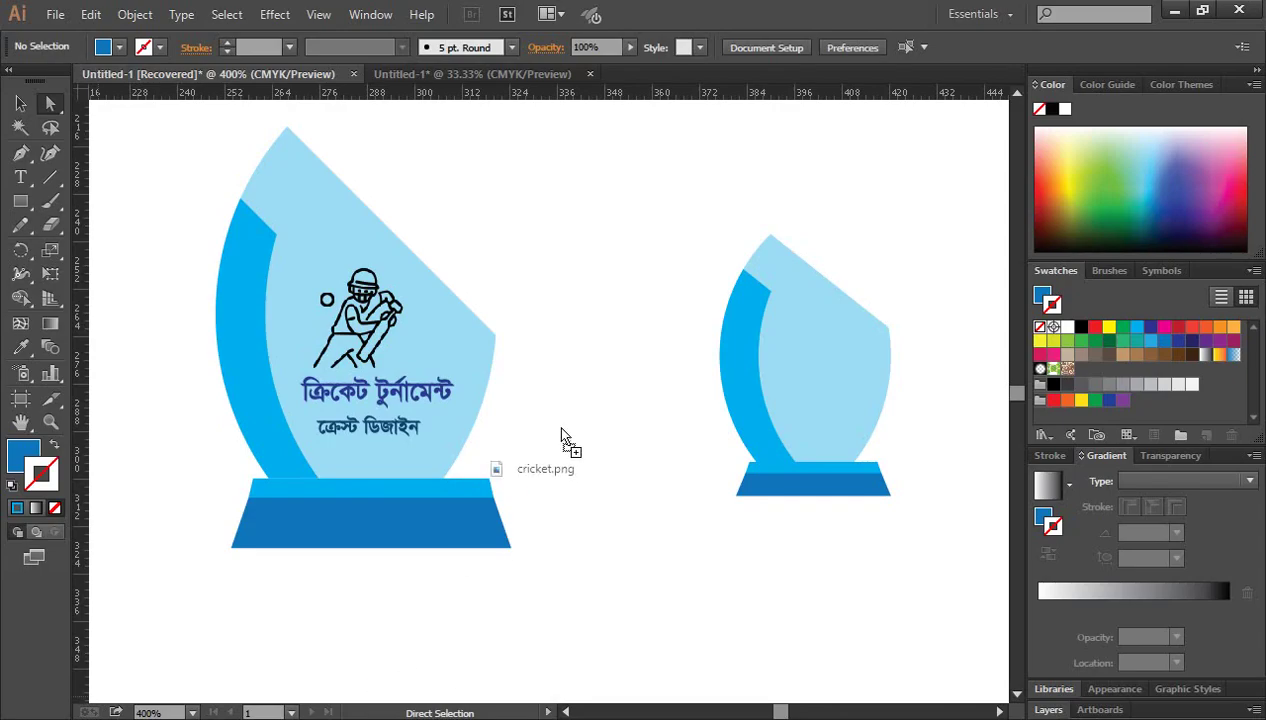
# Place cricket.png and shrink it to a small batsman icon inside the right trophy's light-blue body.
pyautogui.moveTo(410, 674); pyautogui.dragTo(568, 425)
pyautogui.hotkey('ctrl', '1')
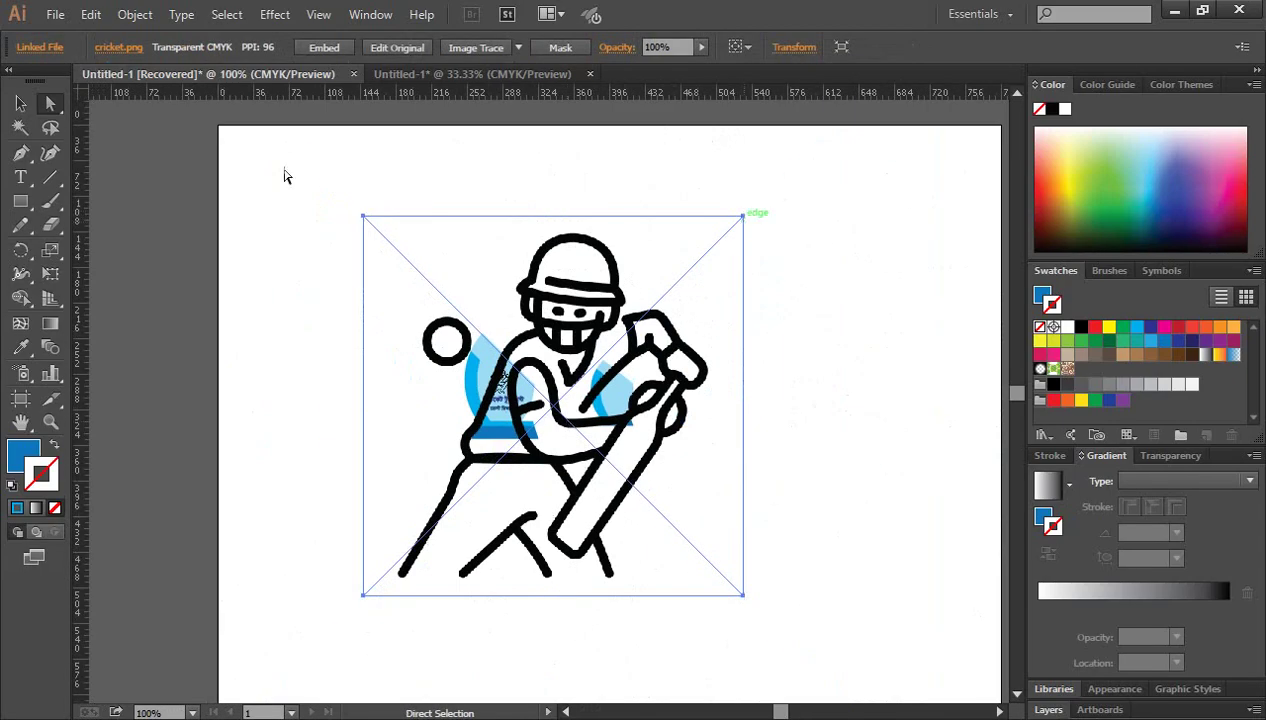
pyautogui.click(20, 103)
pyautogui.moveTo(744, 215)
pyautogui.mouseDown()
pyautogui.moveTo(620, 393)
pyautogui.moveTo(572, 390)
pyautogui.moveTo(660, 432)
pyautogui.mouseUp()
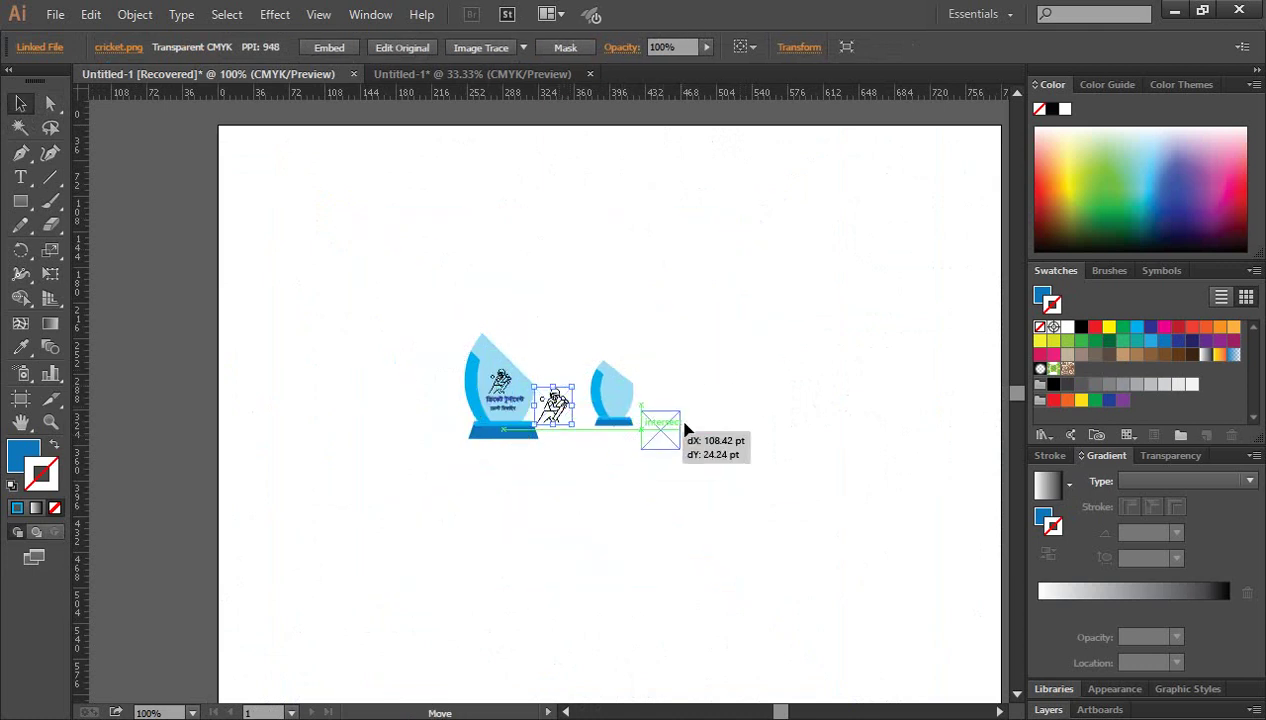
pyautogui.keyDown('ctrl'); pyautogui.click(566, 421); pyautogui.keyUp('ctrl')
pyautogui.keyDown('ctrl'); pyautogui.click(553, 391); pyautogui.keyUp('ctrl')
pyautogui.keyDown('ctrl'); pyautogui.click(553, 391); pyautogui.keyUp('ctrl')
pyautogui.keyDown('ctrl'); pyautogui.click(553, 391); pyautogui.keyUp('ctrl')
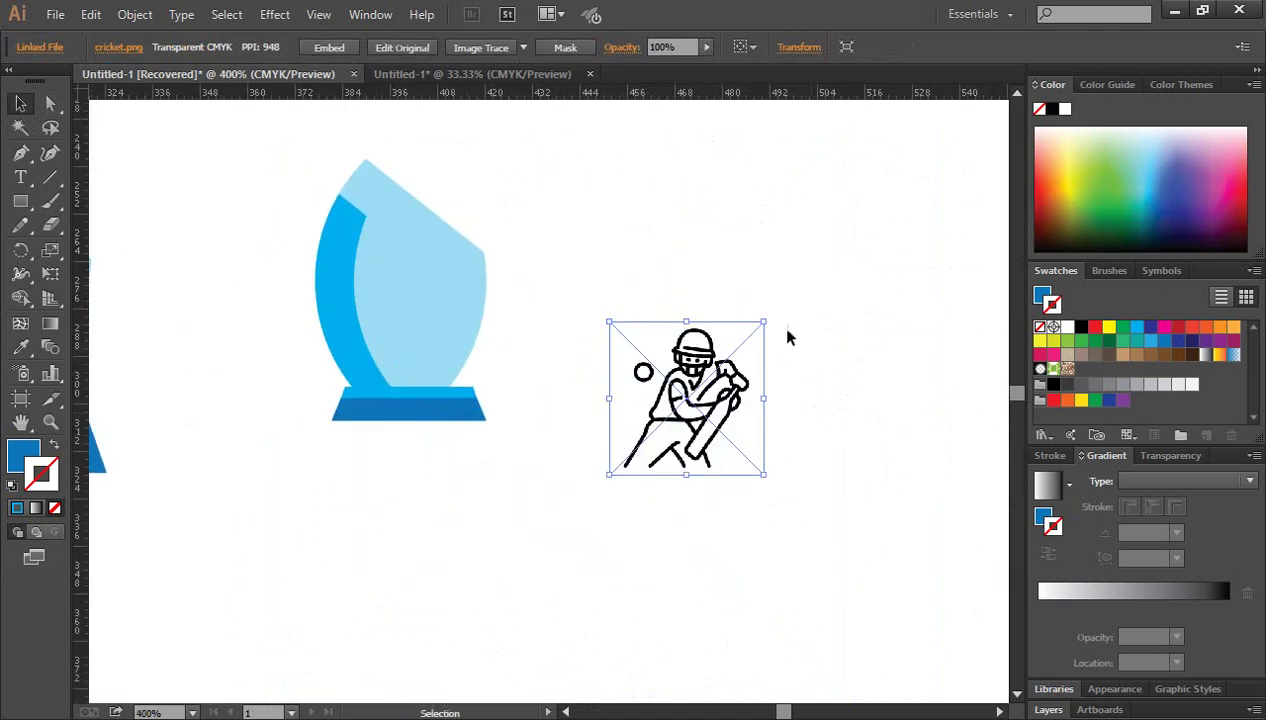
pyautogui.moveTo(760, 322); pyautogui.dragTo(729, 355)
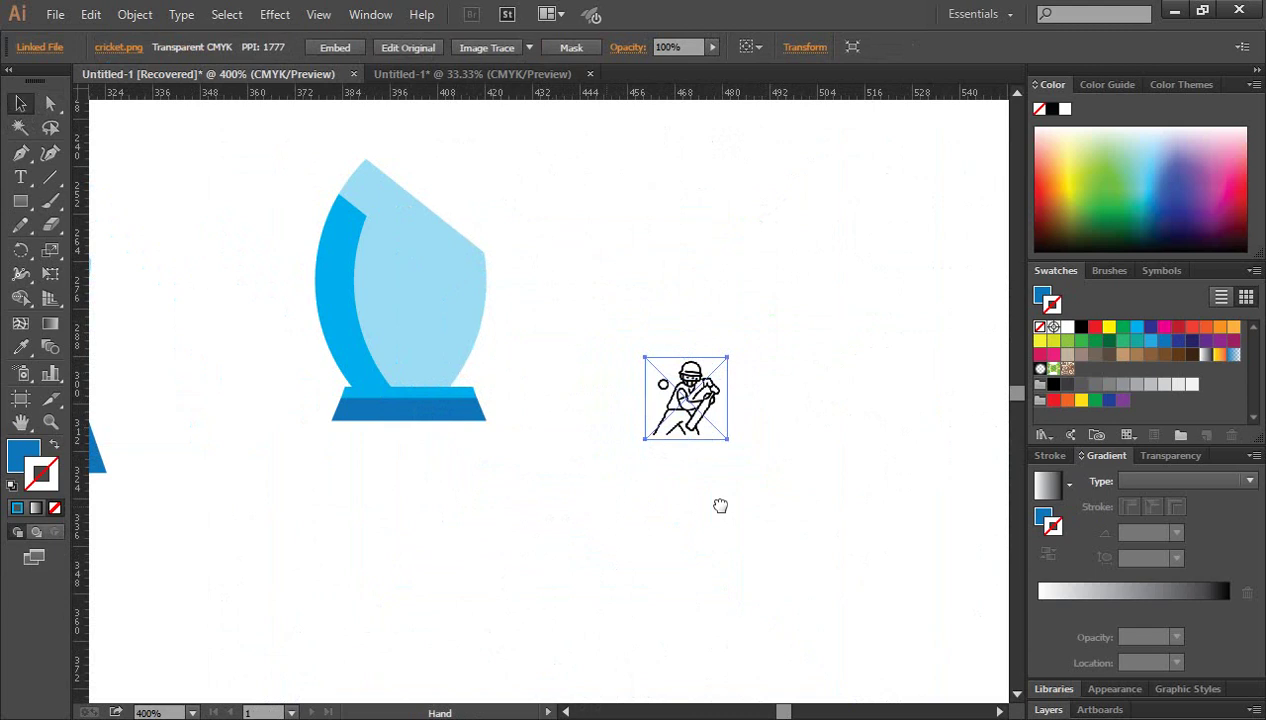
pyautogui.moveTo(676, 413)
pyautogui.mouseDown()
pyautogui.moveTo(887, 418)
pyautogui.moveTo(626, 315)
pyautogui.moveTo(697, 316)
pyautogui.mouseUp()
pyautogui.click(775, 372)
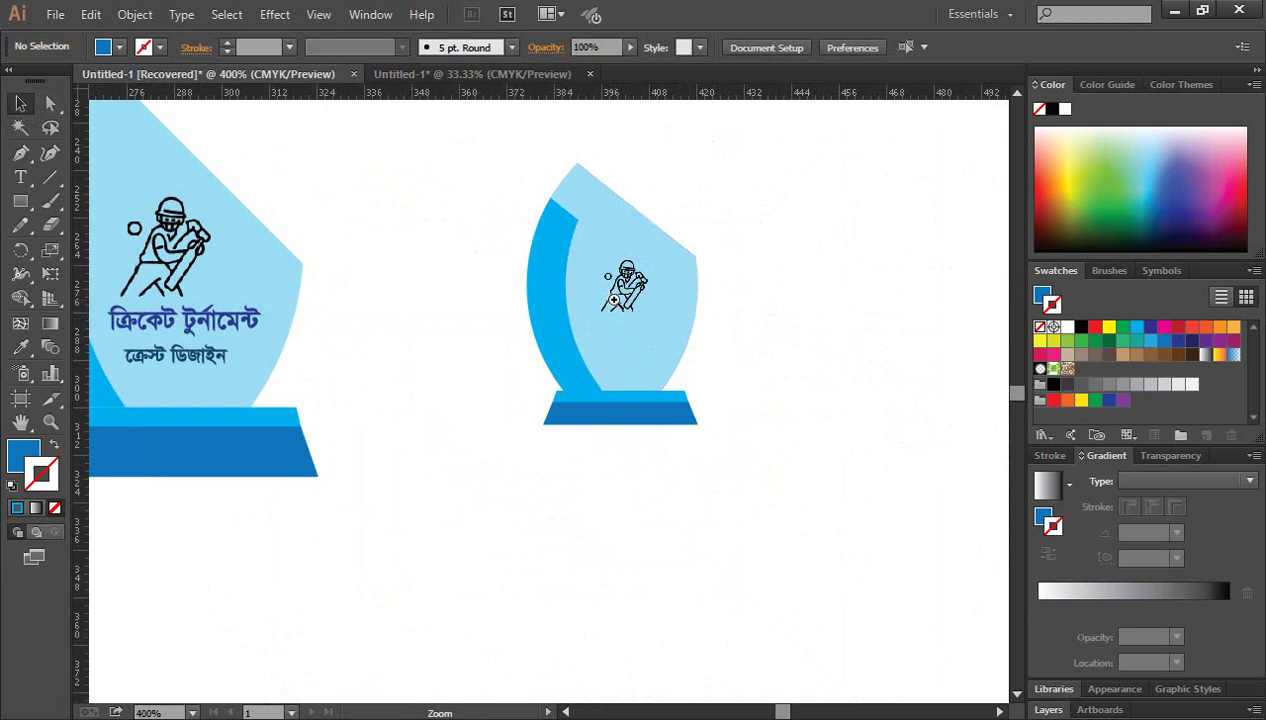
# Scale up the whole right trophy from its centre and move it closer to the first trophy.
pyautogui.keyDown('ctrl'); pyautogui.click(627, 302); pyautogui.keyUp('ctrl')
pyautogui.keyDown('ctrl'); pyautogui.keyDown('alt'); pyautogui.click(664, 372); pyautogui.keyUp('alt'); pyautogui.keyUp('ctrl')
pyautogui.moveTo(664, 372); pyautogui.dragTo(770, 378)
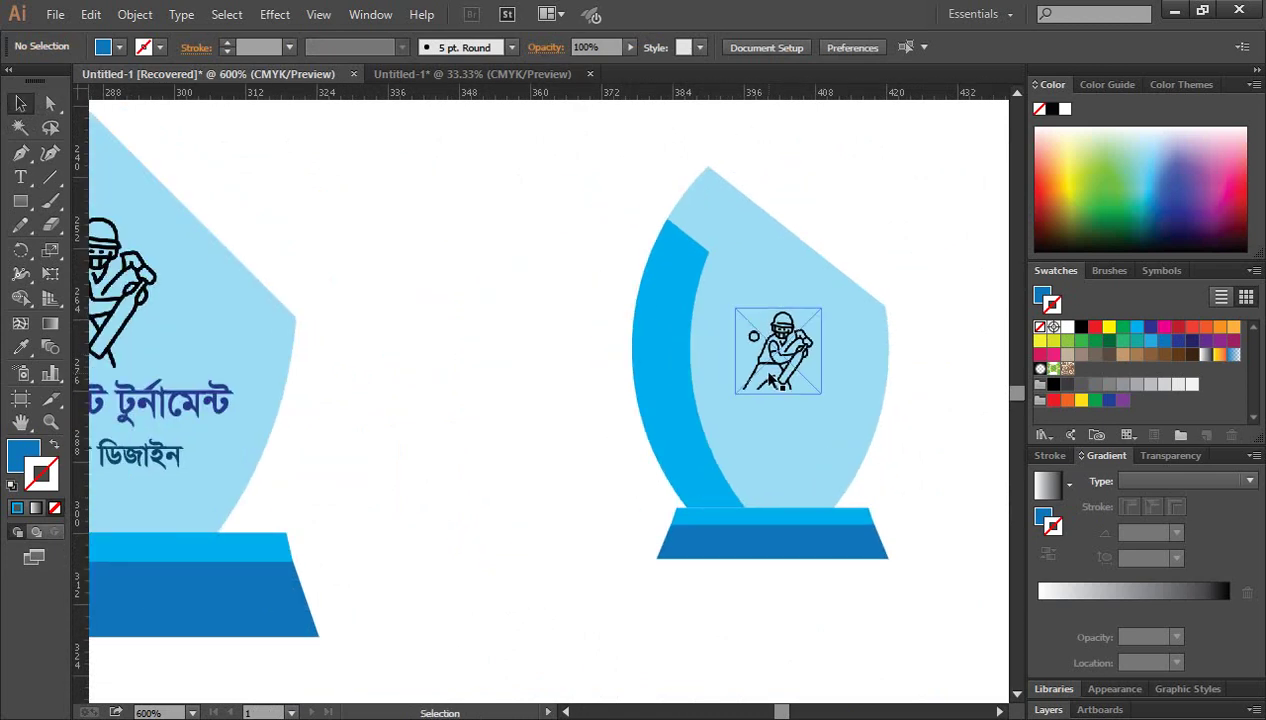
pyautogui.moveTo(438, 427); pyautogui.dragTo(478, 427)
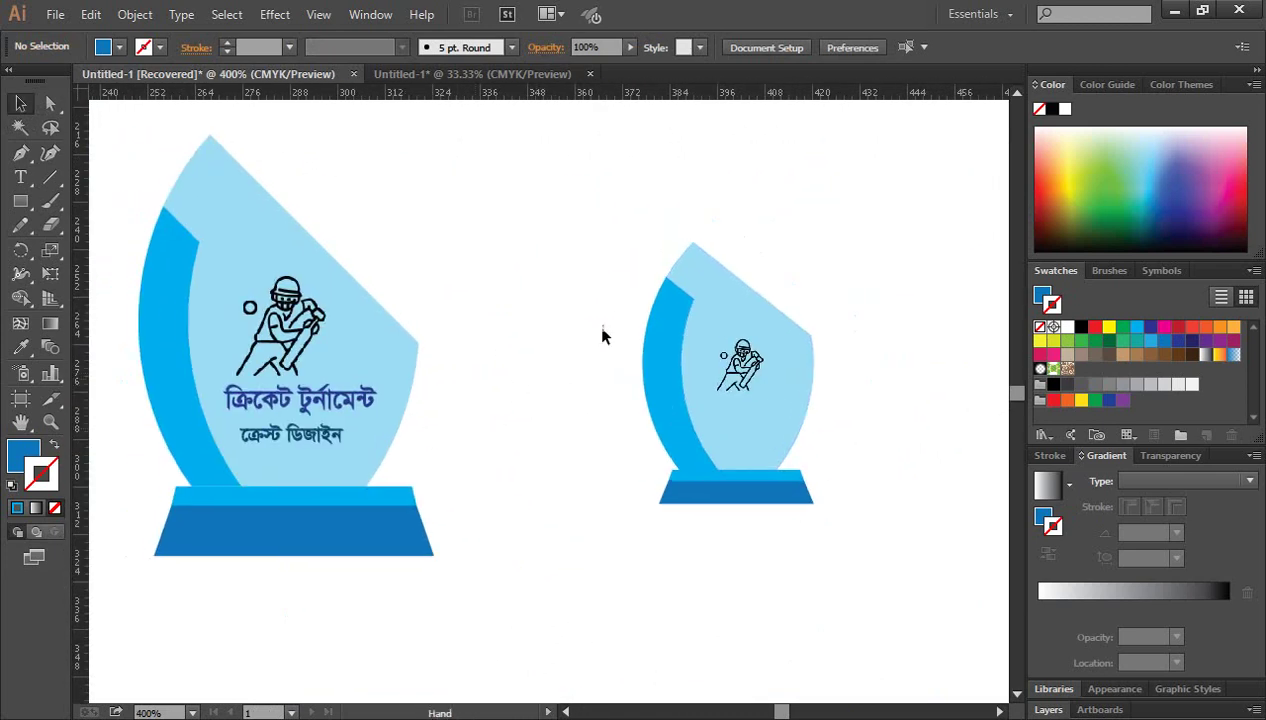
pyautogui.moveTo(586, 218); pyautogui.dragTo(935, 598)
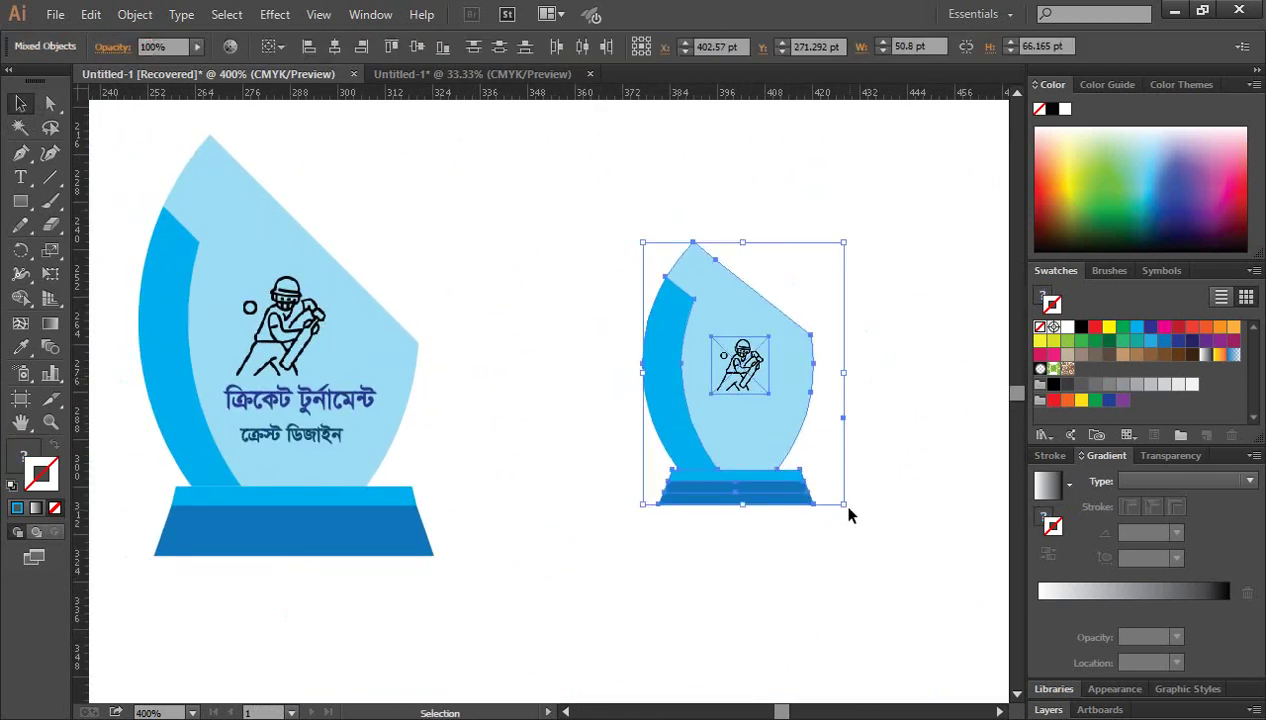
pyautogui.moveTo(845, 507); pyautogui.dragTo(868, 522)
pyautogui.moveTo(735, 457); pyautogui.dragTo(700, 470)
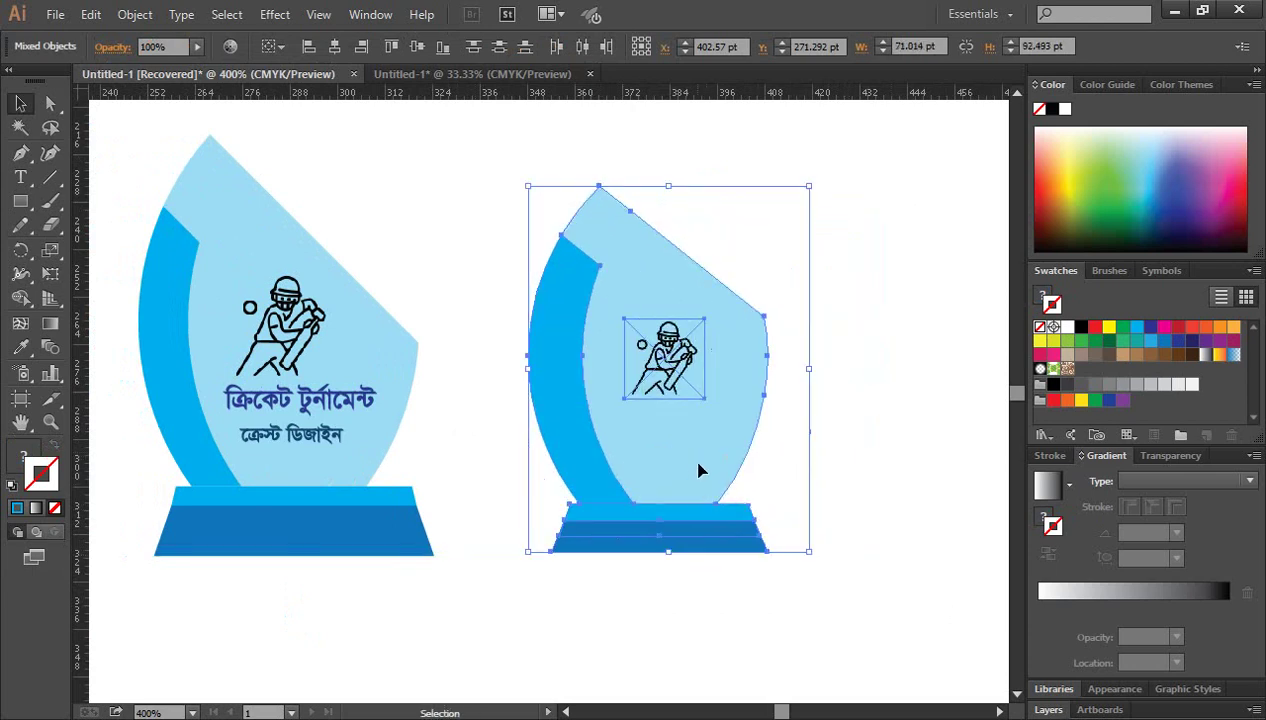
pyautogui.click(900, 520)
# Enlarge the batsman icon to about the original trophy's icon size in the crest's upper body.
pyautogui.click(653, 432)
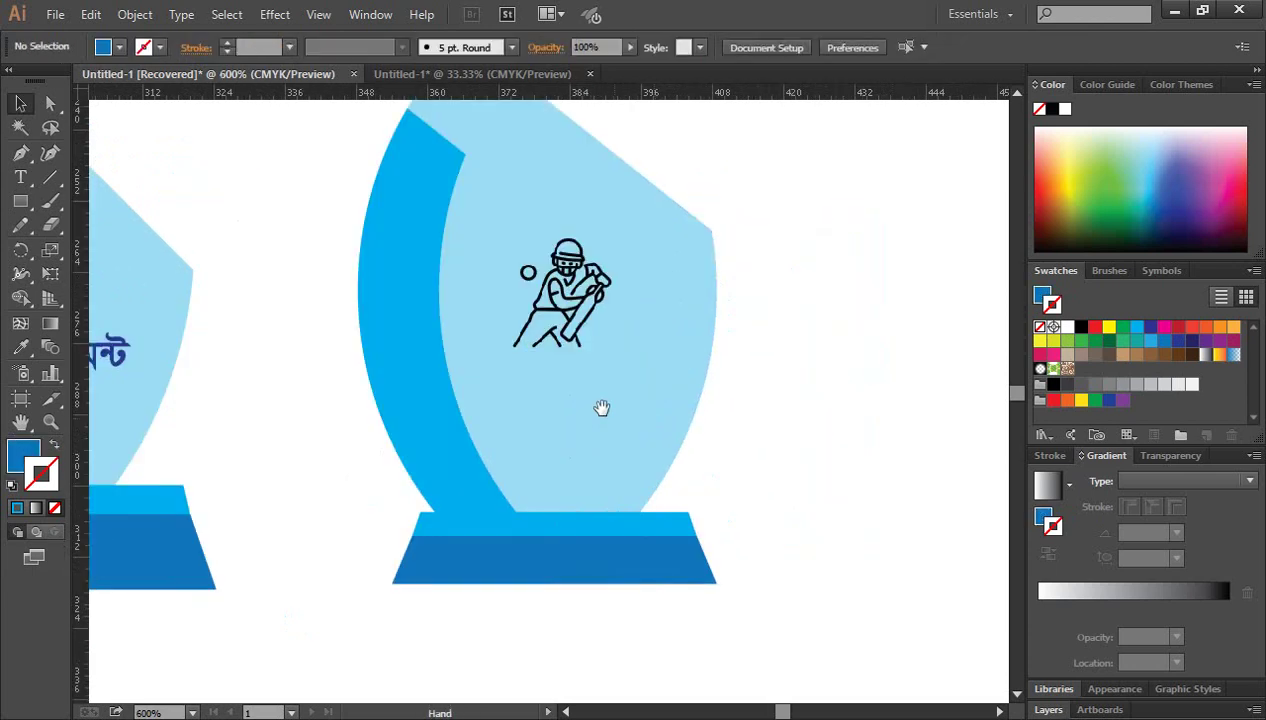
pyautogui.moveTo(599, 409)
pyautogui.mouseDown()
pyautogui.moveTo(762, 373)
pyautogui.moveTo(836, 412)
pyautogui.mouseUp()
pyautogui.click(761, 372)
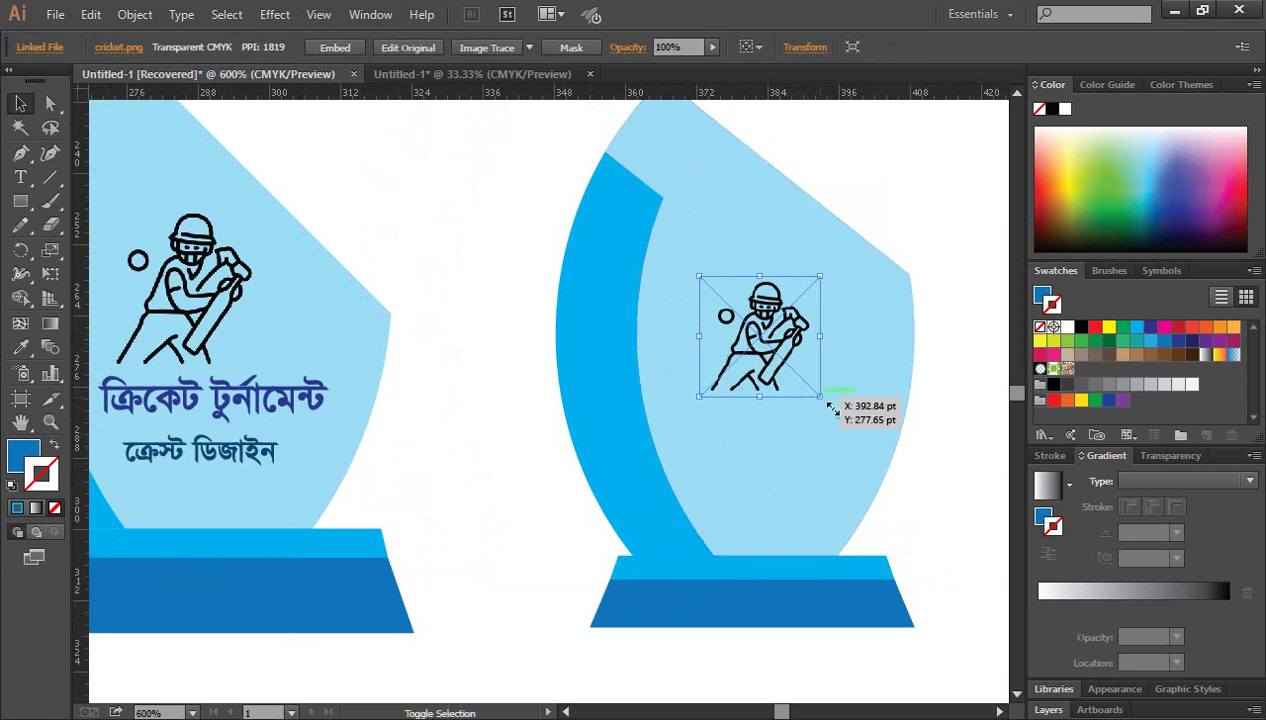
pyautogui.click(950, 450)
pyautogui.click(758, 338)
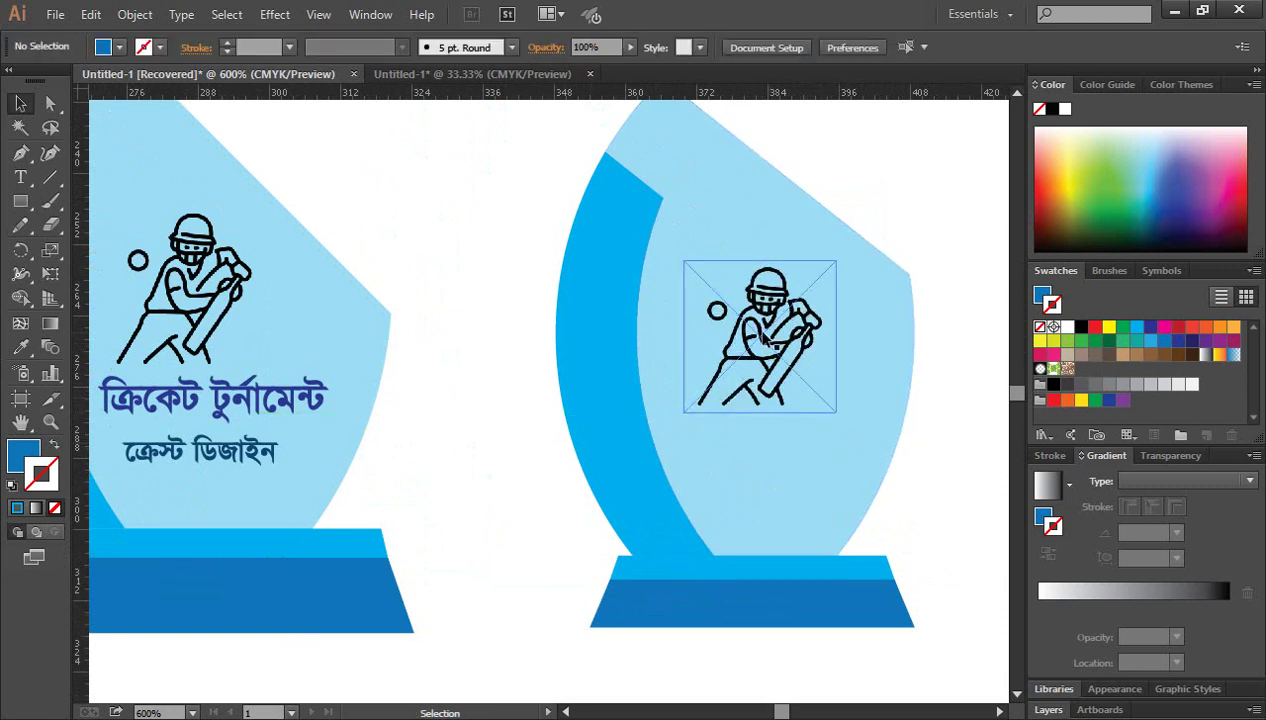
pyautogui.hotkey('ctrl', '-')
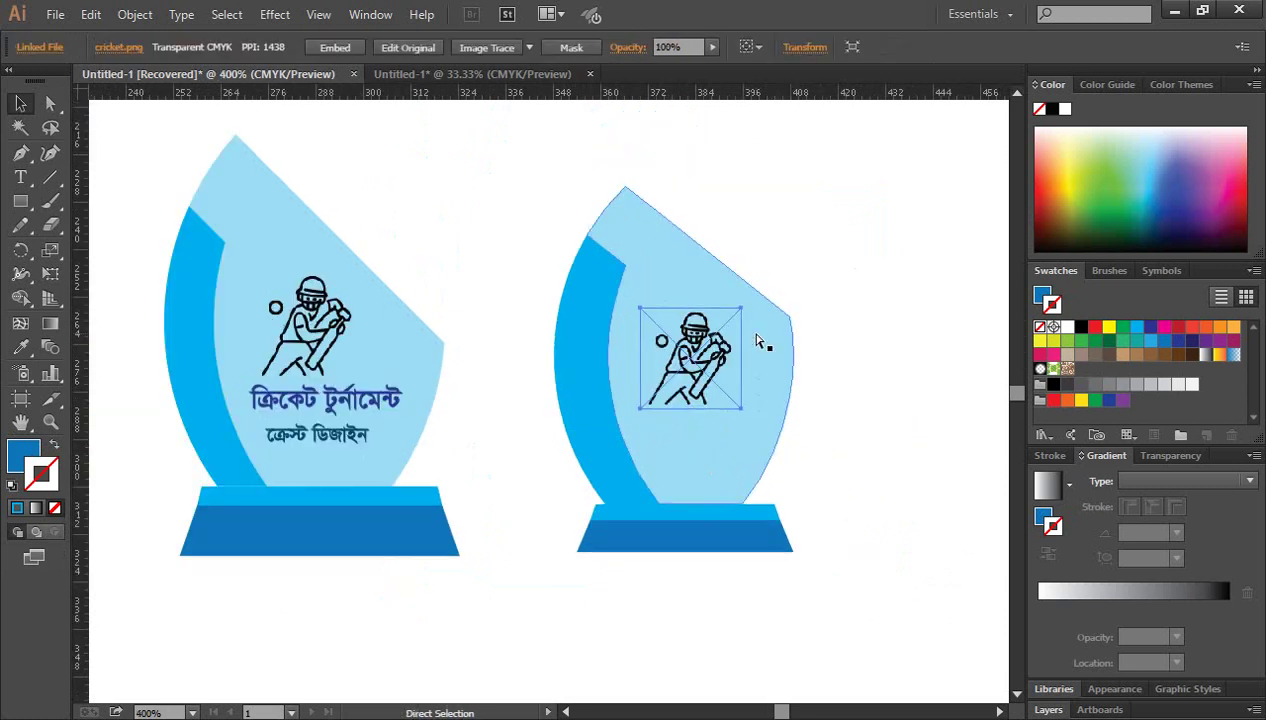
pyautogui.click(890, 420)
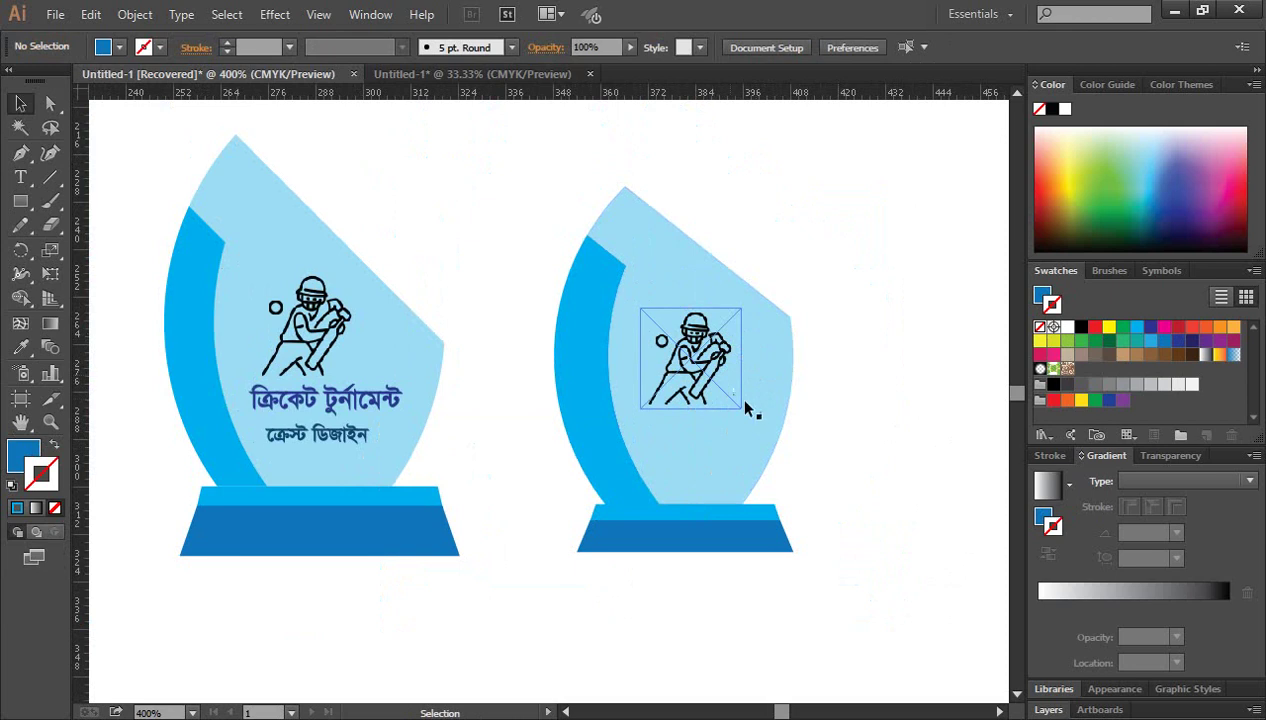
pyautogui.scroll(-1, 850, 425)
pyautogui.click(686, 343)
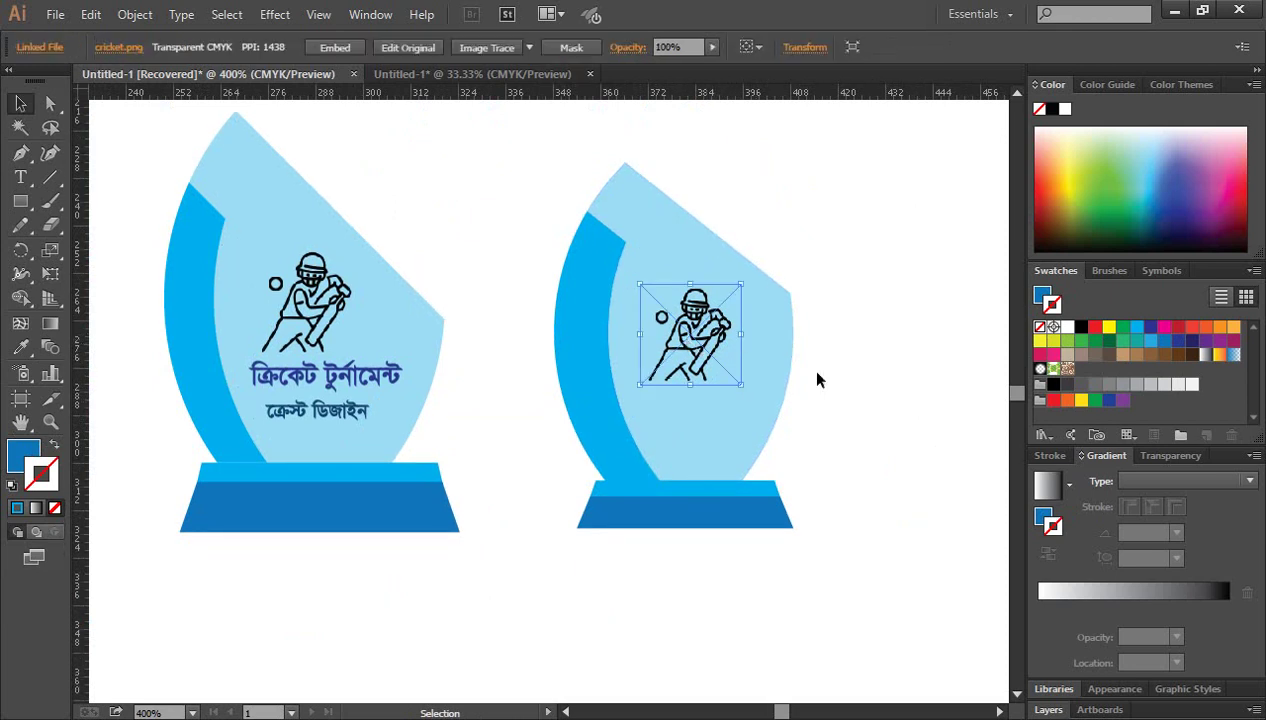
pyautogui.click(853, 387)
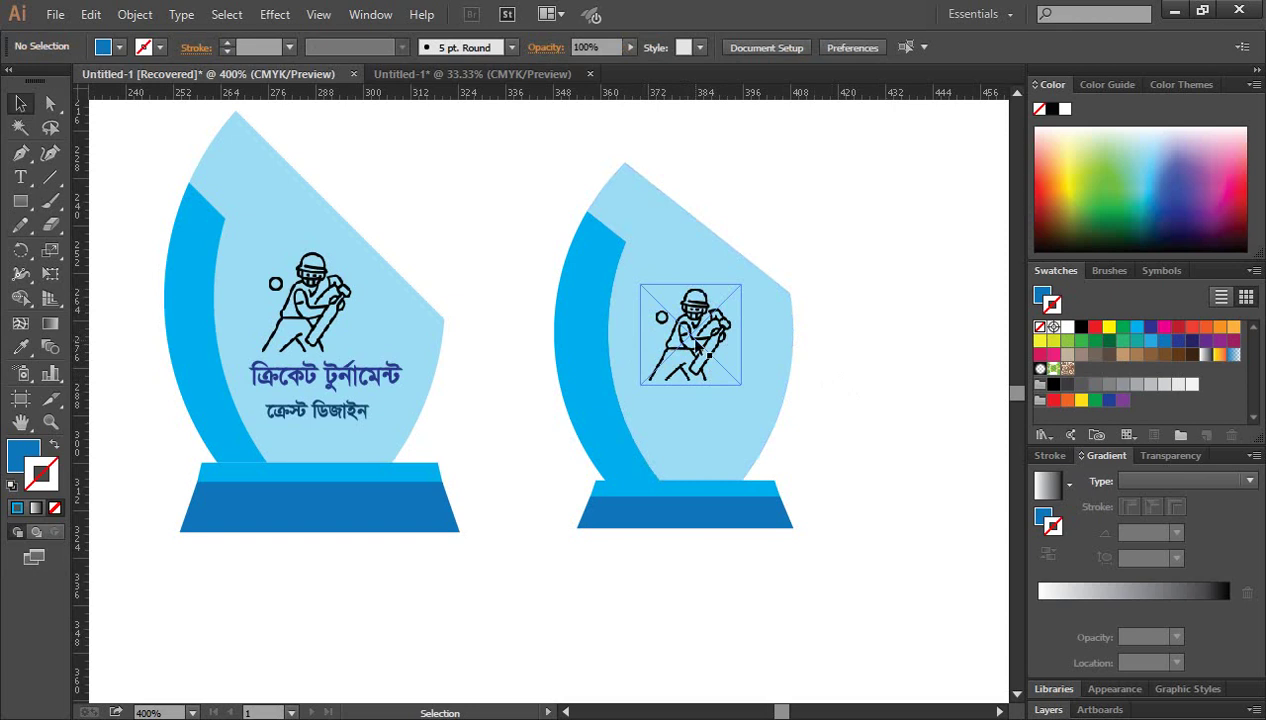
# Duplicate both Bengali title lines and position the copy under the batsman icon on the right trophy.
pyautogui.click(352, 376)
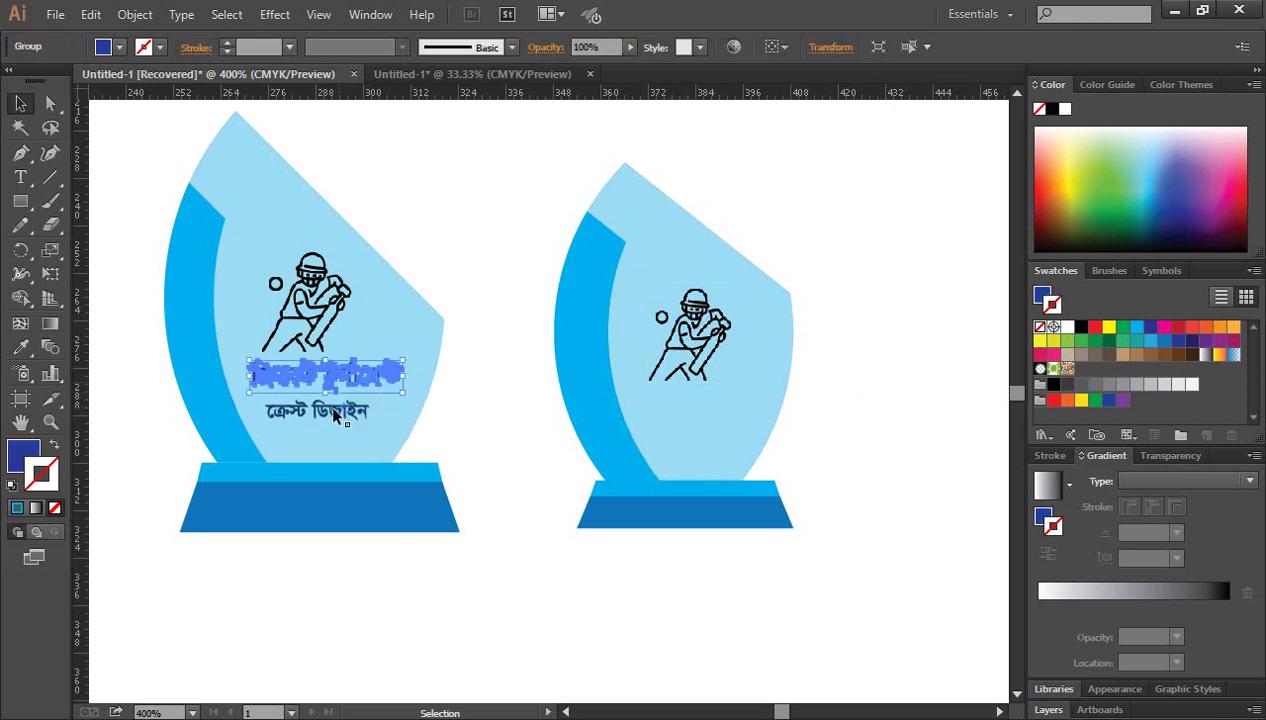
pyautogui.keyDown('shift'); pyautogui.click(336, 416); pyautogui.keyUp('shift')
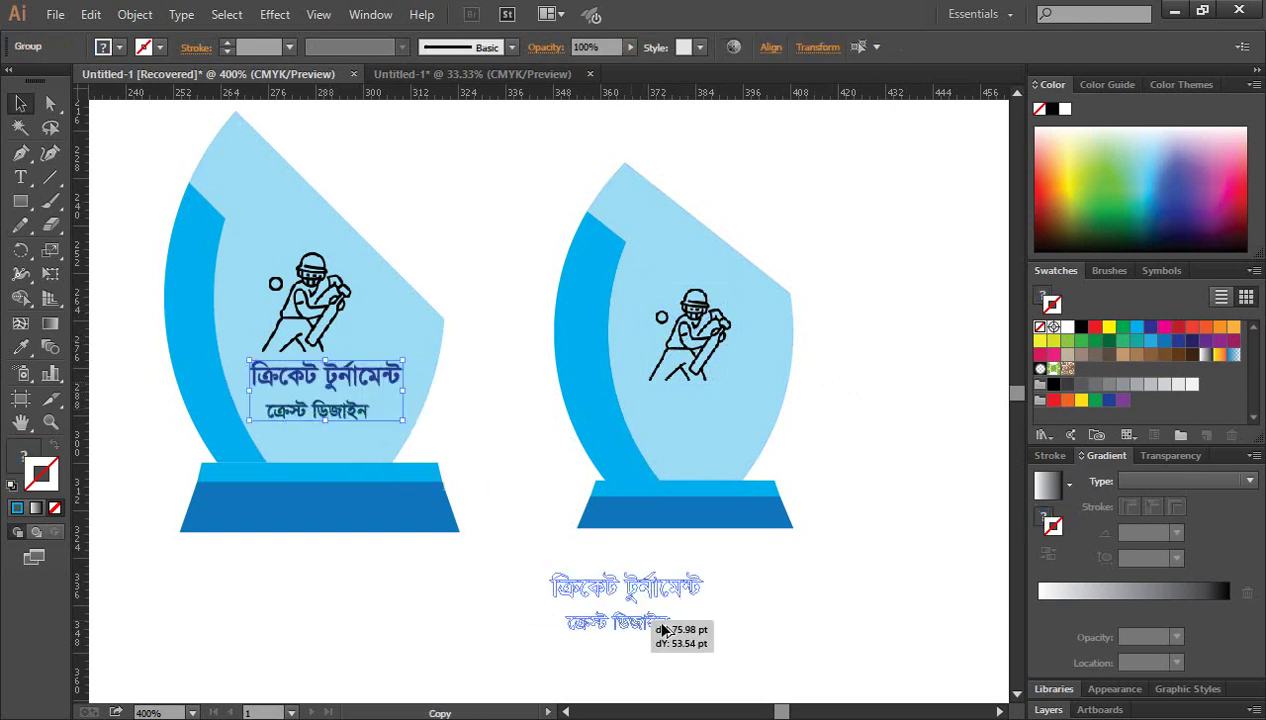
pyautogui.moveTo(330, 415)
pyautogui.mouseDown()
pyautogui.moveTo(740, 646)
pyautogui.moveTo(726, 640)
pyautogui.mouseUp()
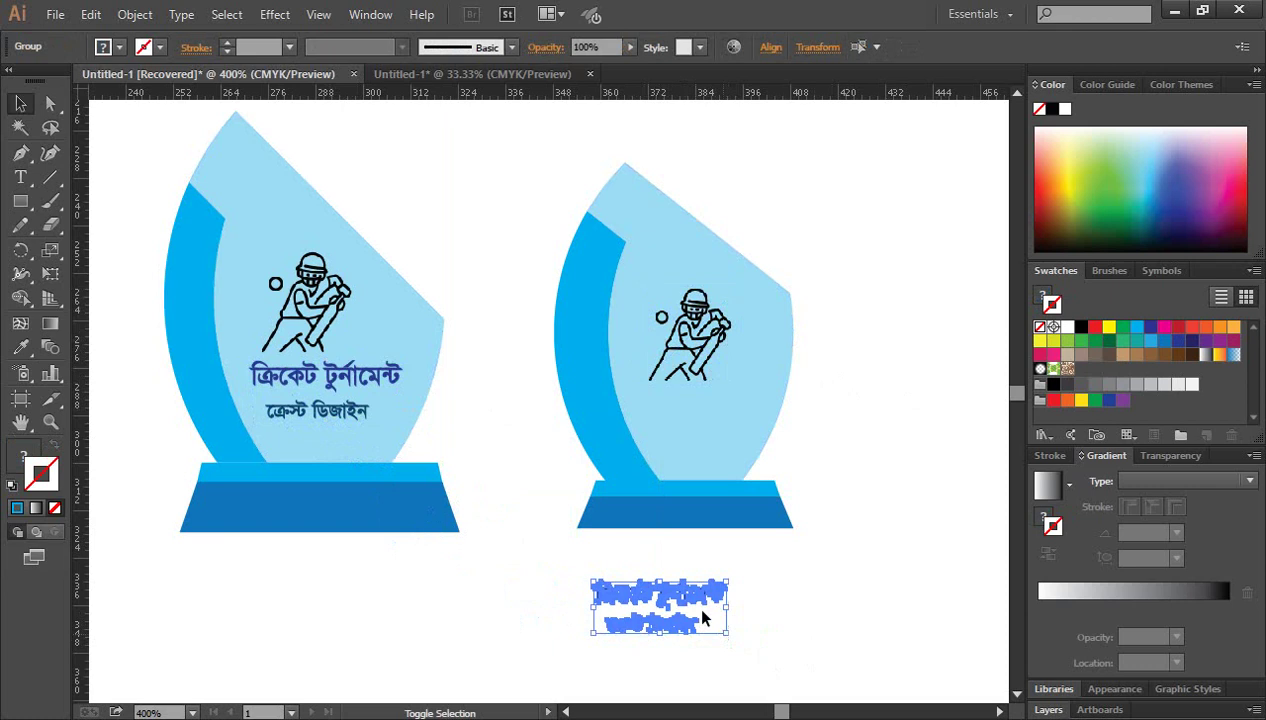
pyautogui.moveTo(717, 590); pyautogui.dragTo(755, 407)
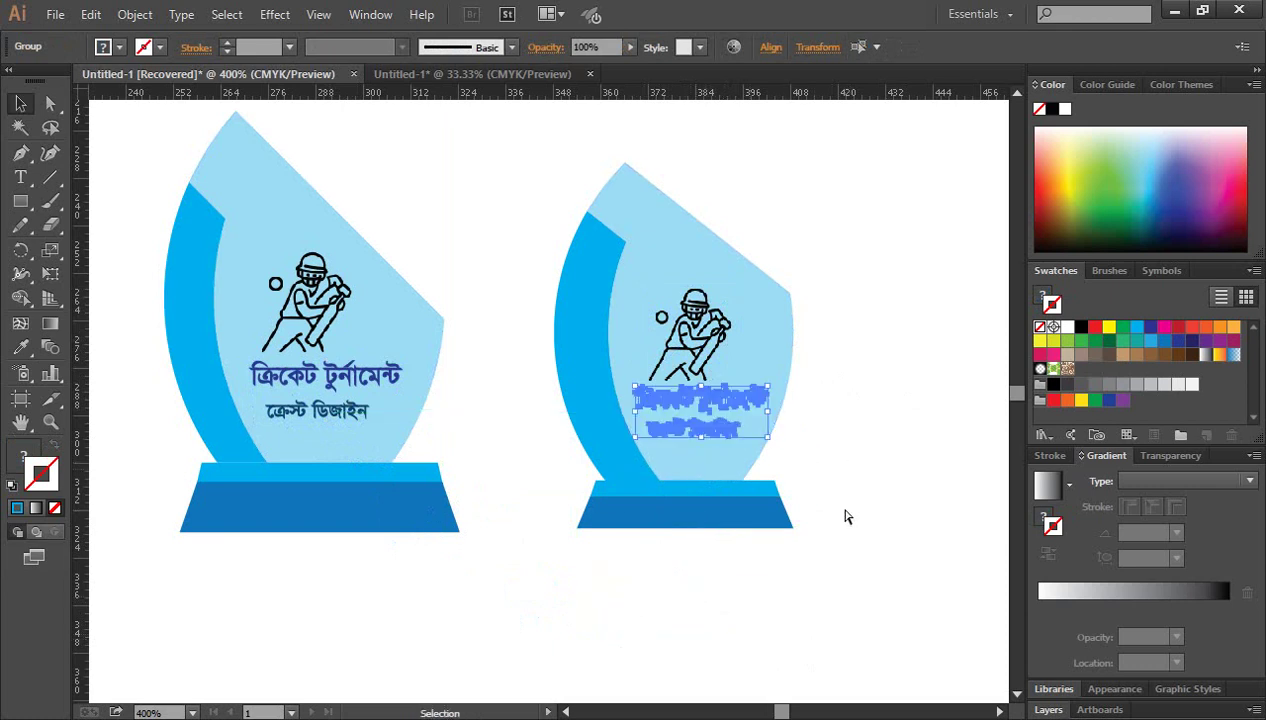
pyautogui.click(884, 483)
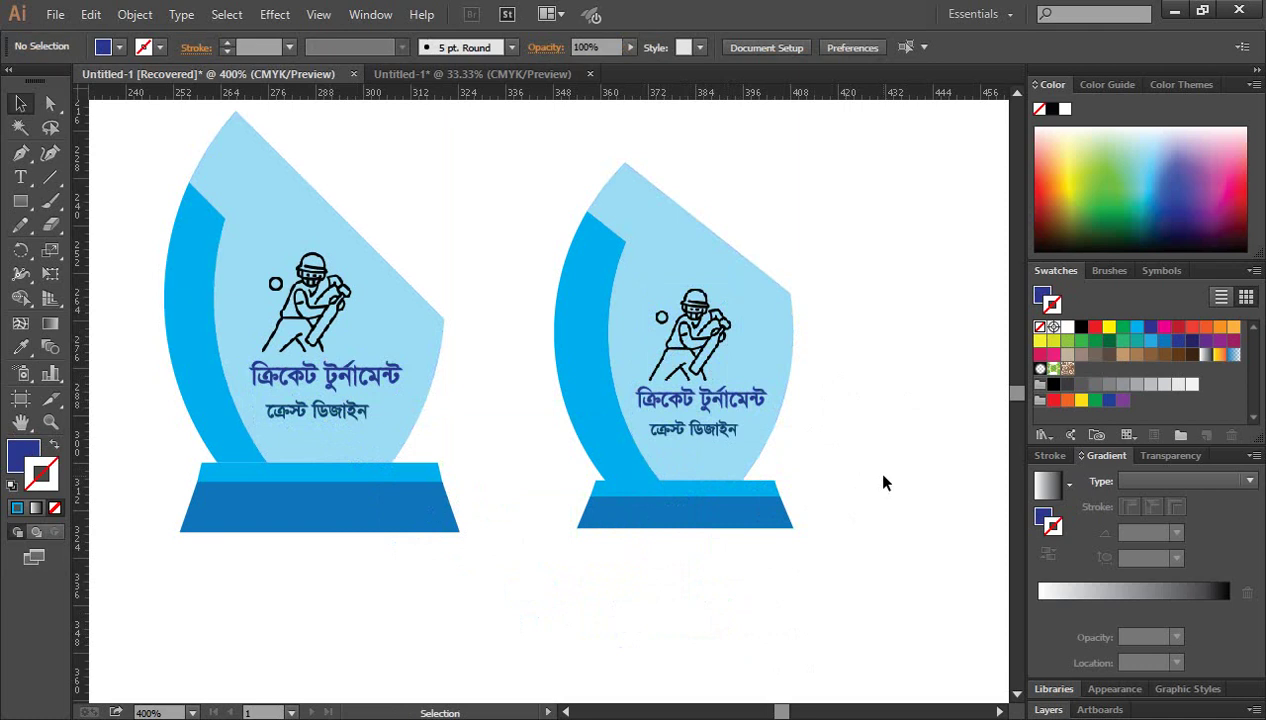
pyautogui.scroll(1, 883, 475)
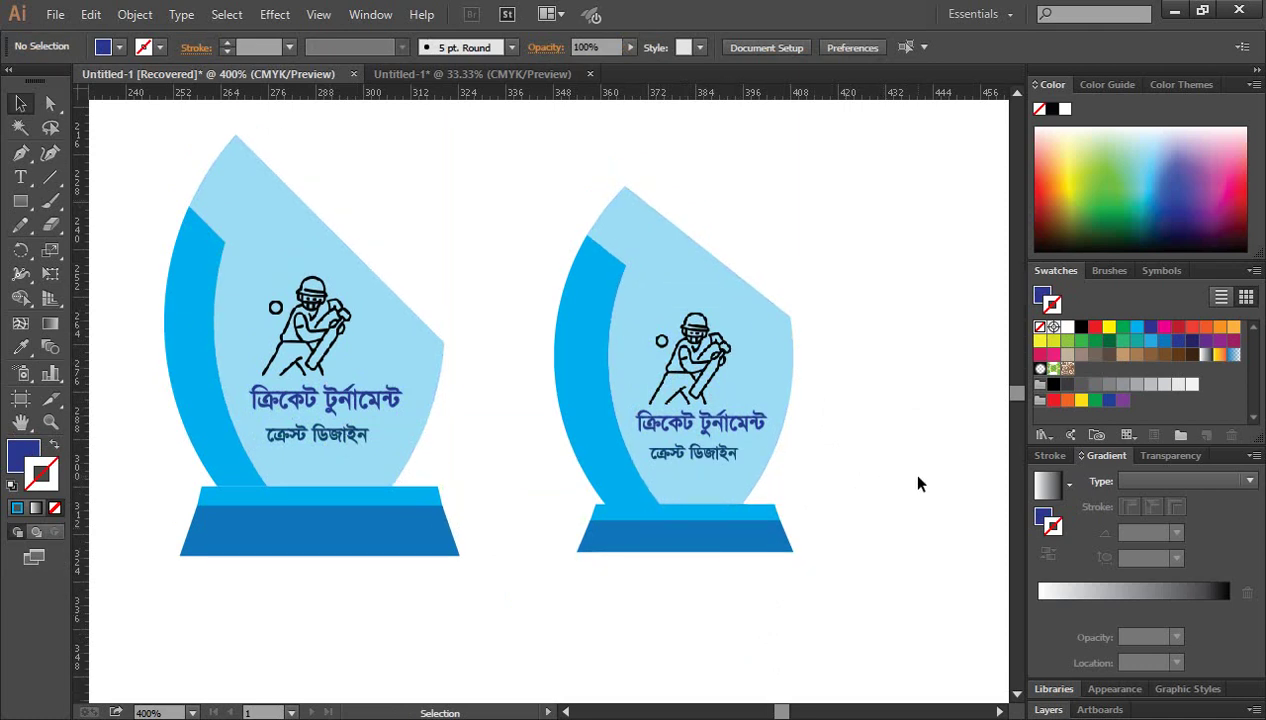
pyautogui.scroll(1, 908, 481)
pyautogui.scroll(-1, 907, 487)
pyautogui.click(566, 712)
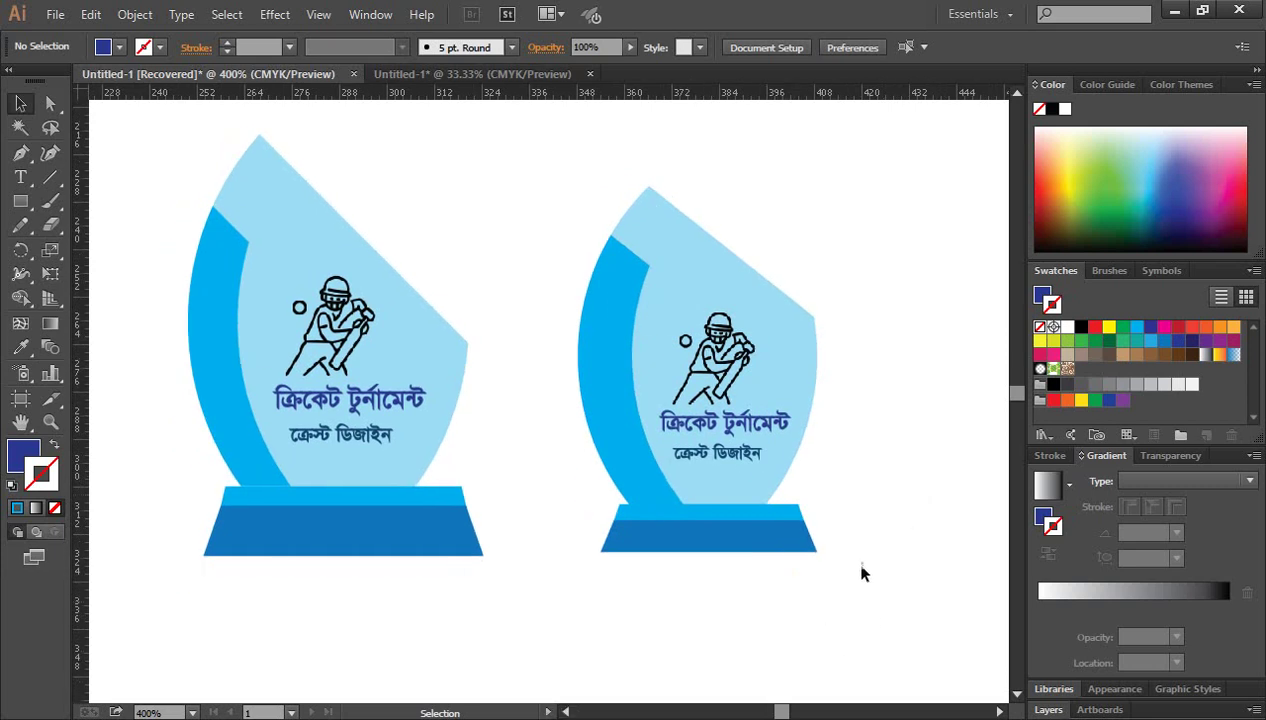
pyautogui.scroll(2, 935, 528)
pyautogui.scroll(-1, 935, 530)
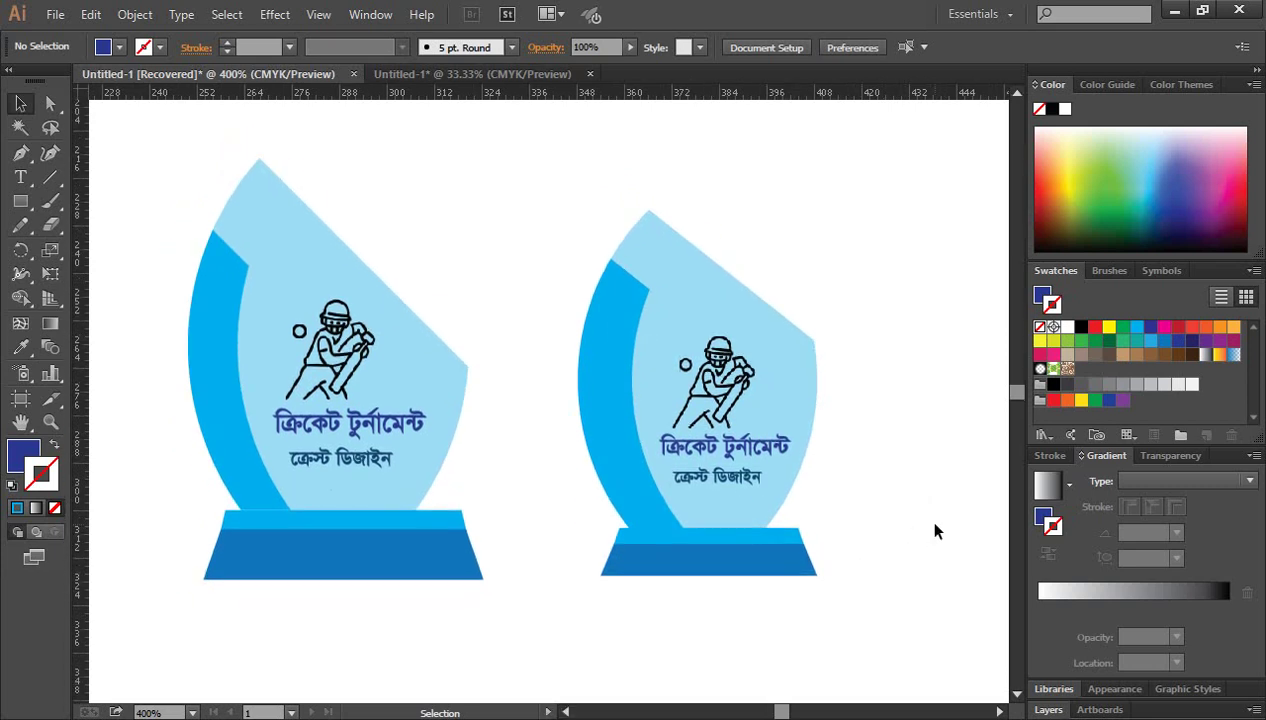